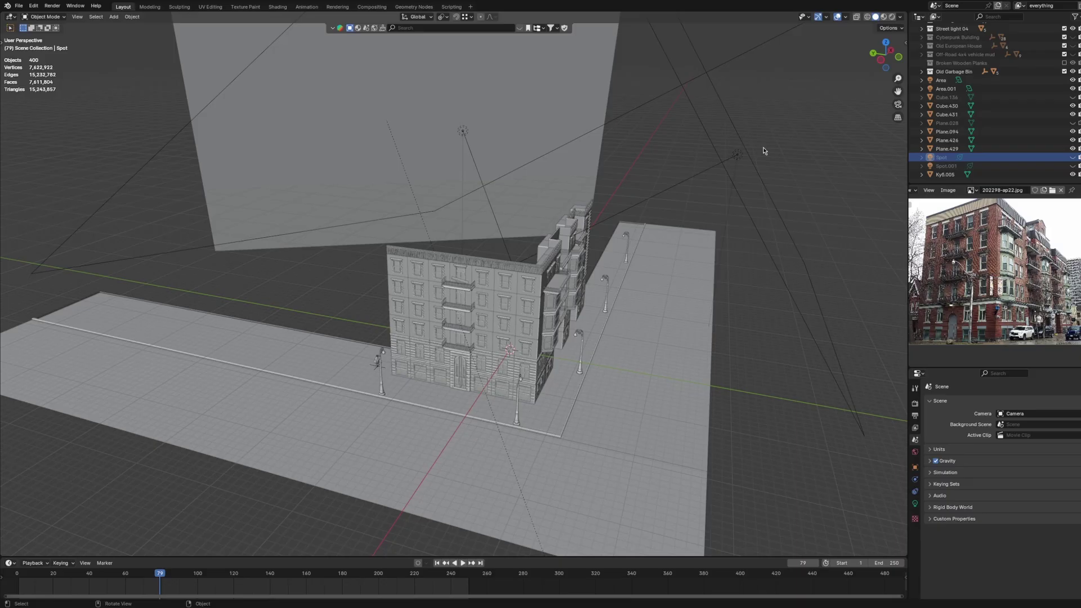
{"action": "scroll", "coordinate": [606, 252], "scroll_direction": "up", "scroll_amount": 2}
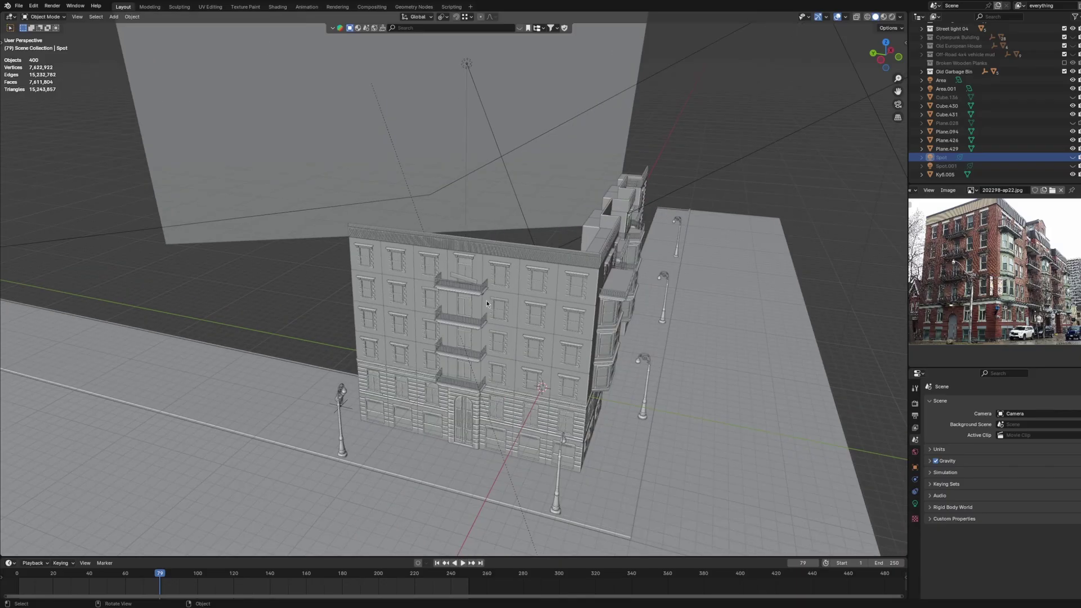
{"action": "middle_click_drag", "start_coordinate": [487, 304], "coordinate": [400, 295]}
{"action": "left_click", "coordinate": [387, 295]}
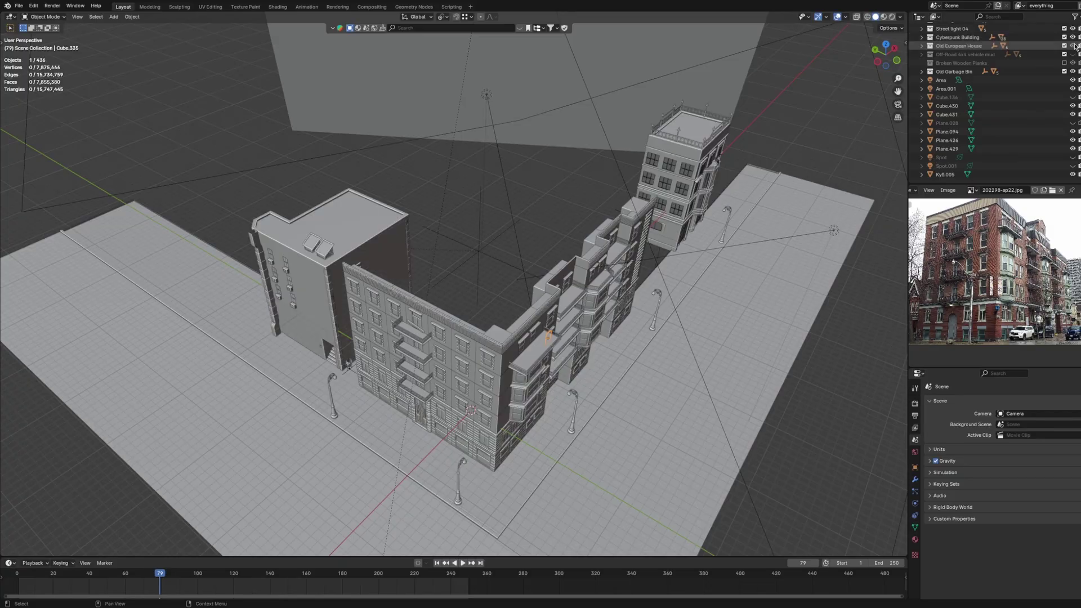
{"action": "middle_click_drag", "start_coordinate": [563, 191], "coordinate": [607, 188]}
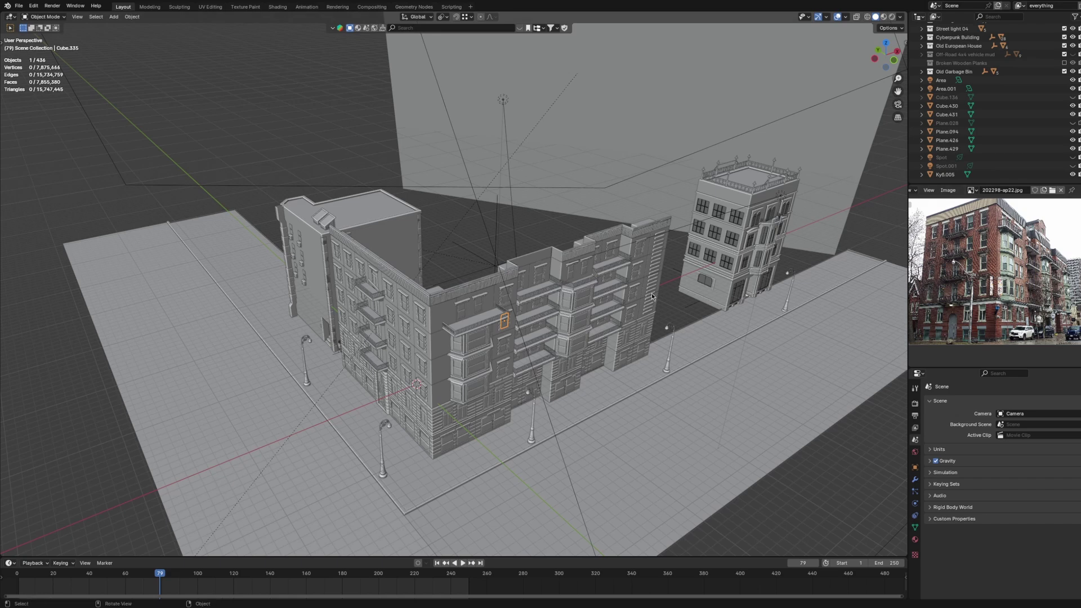
{"action": "key", "text": "KP_0"}
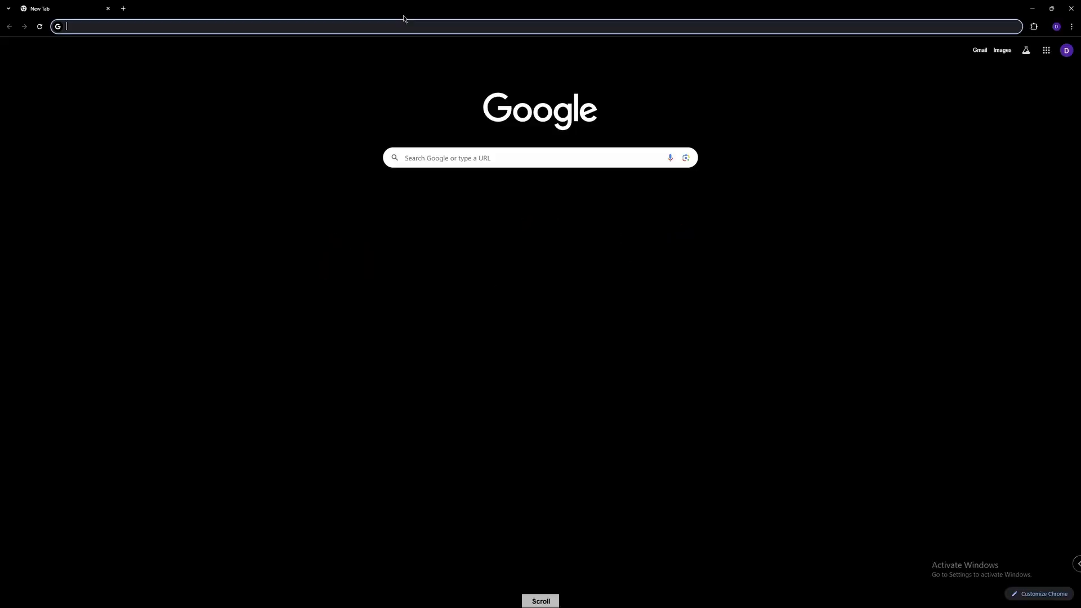
{"action": "type", "text": "blender textures"}
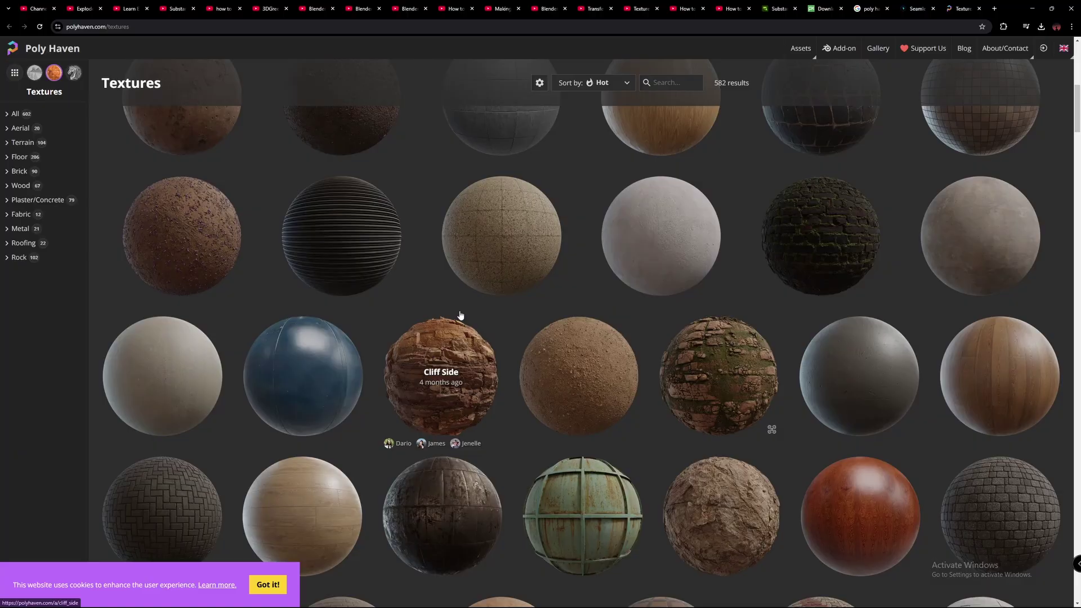
{"action": "scroll", "coordinate": [460, 315], "scroll_direction": "down", "scroll_amount": 3}
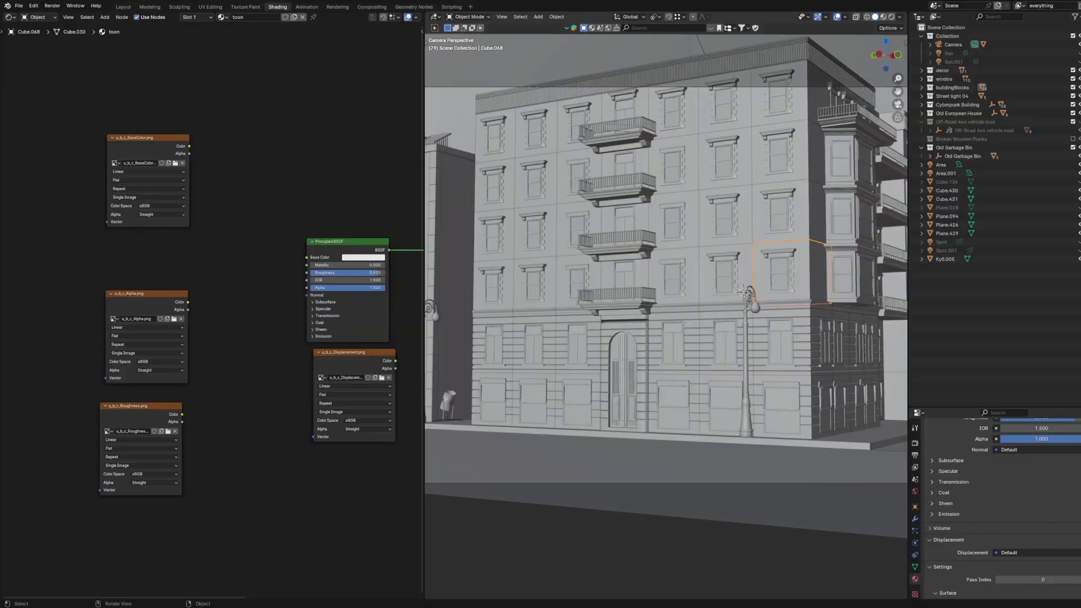
Step: Connect the base color and alpha image textures to the matching inputs of the Principled BSDF shader
{"action": "left_click_drag", "start_coordinate": [190, 146], "coordinate": [319, 259]}
{"action": "left_click_drag", "start_coordinate": [187, 309], "coordinate": [304, 279]}
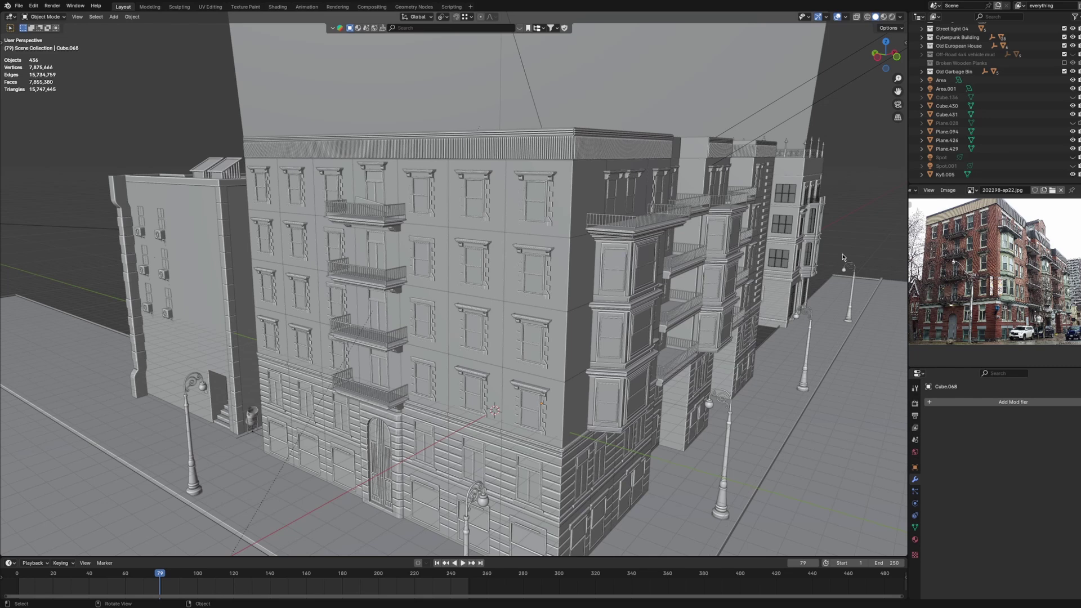
Step: UV-unwrap all faces of the corner wall block just above the brick base, and open its material's name for editing
{"action": "left_click", "coordinate": [573, 411]}
{"action": "key", "text": "Tab"}
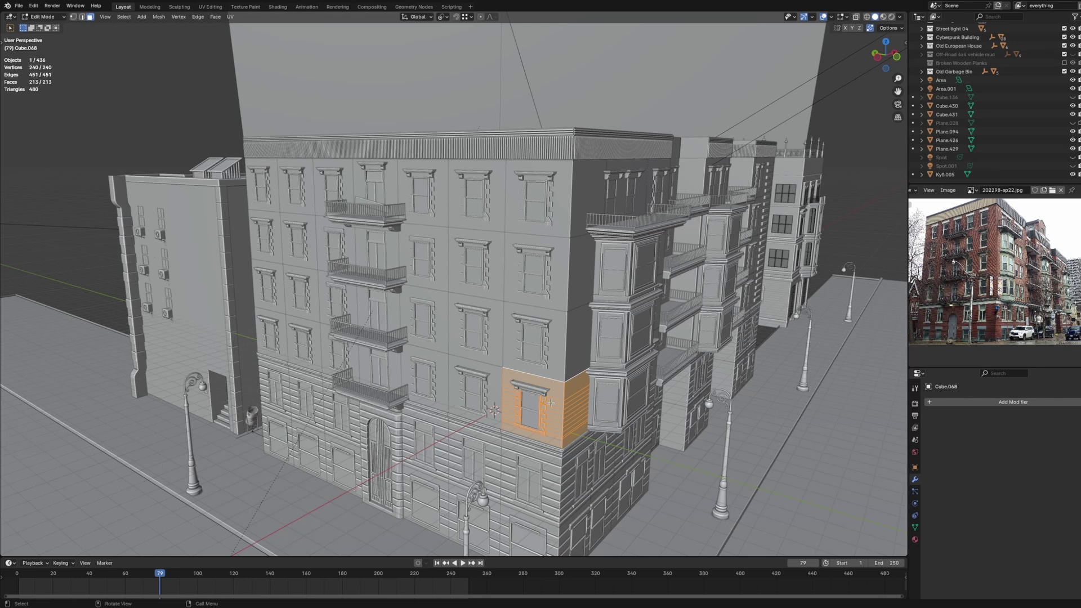
{"action": "key", "text": "u"}
{"action": "key", "text": "Tab"}
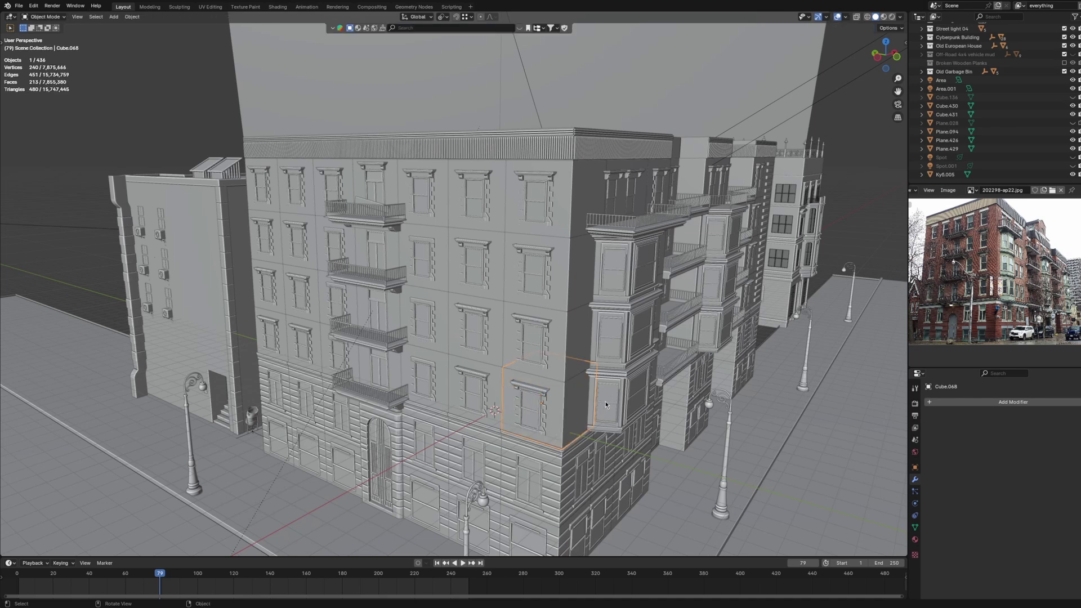
{"action": "left_click", "coordinate": [915, 541]}
{"action": "double_click", "coordinate": [961, 438]}
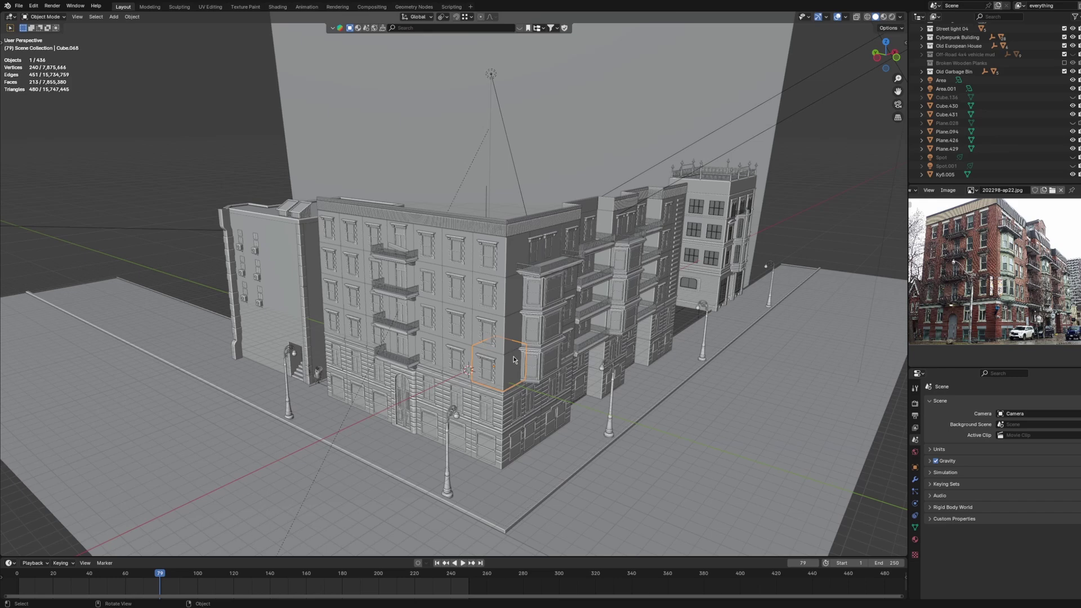
Step: Export the two lower corner wall blocks, the ledge between them and a balcony railing as ytt.fbx, limited to selected objects
{"action": "scroll", "coordinate": [511, 353], "scroll_direction": "up", "scroll_amount": 3}
{"action": "middle_click_drag", "start_coordinate": [562, 407], "coordinate": [555, 434]}
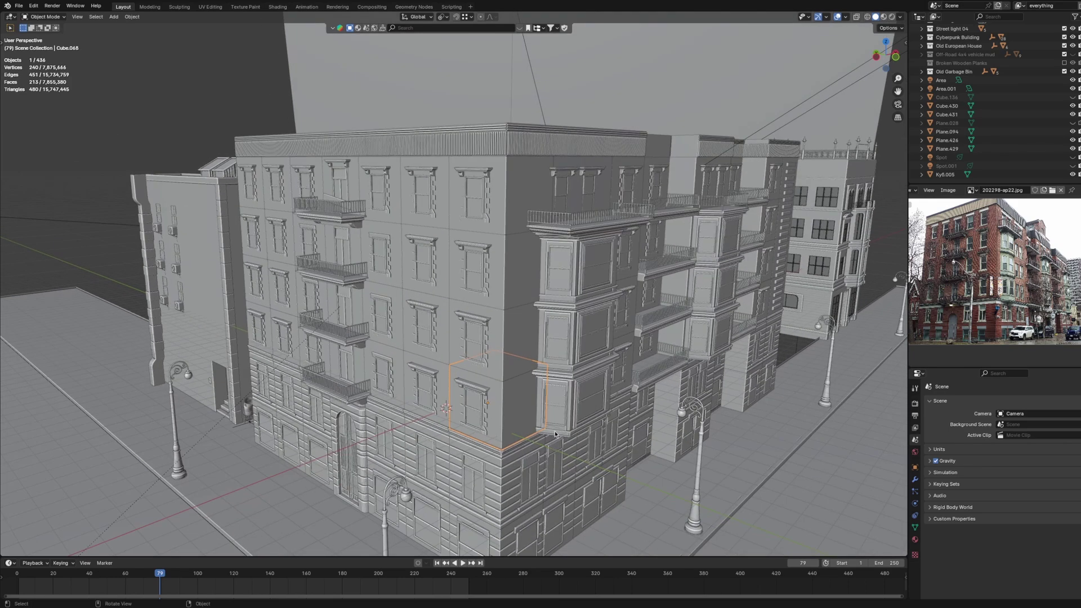
{"action": "left_click", "coordinate": [513, 476], "text": "shift"}
{"action": "left_click", "coordinate": [511, 453], "text": "shift"}
{"action": "left_click", "coordinate": [354, 331], "text": "shift"}
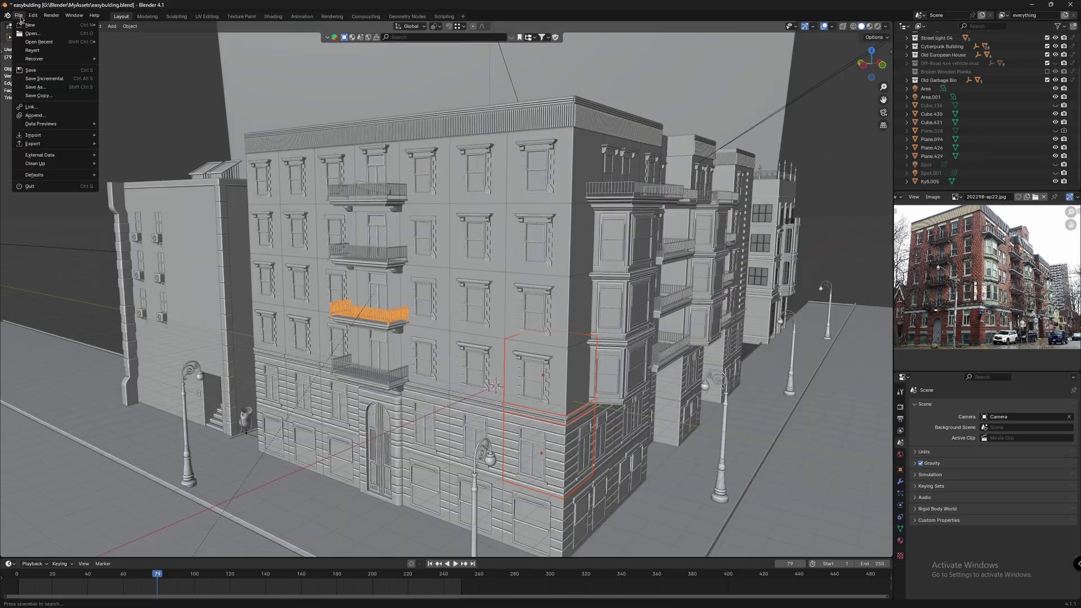
{"action": "left_click", "coordinate": [19, 6]}
{"action": "mouse_move", "coordinate": [34, 136]}
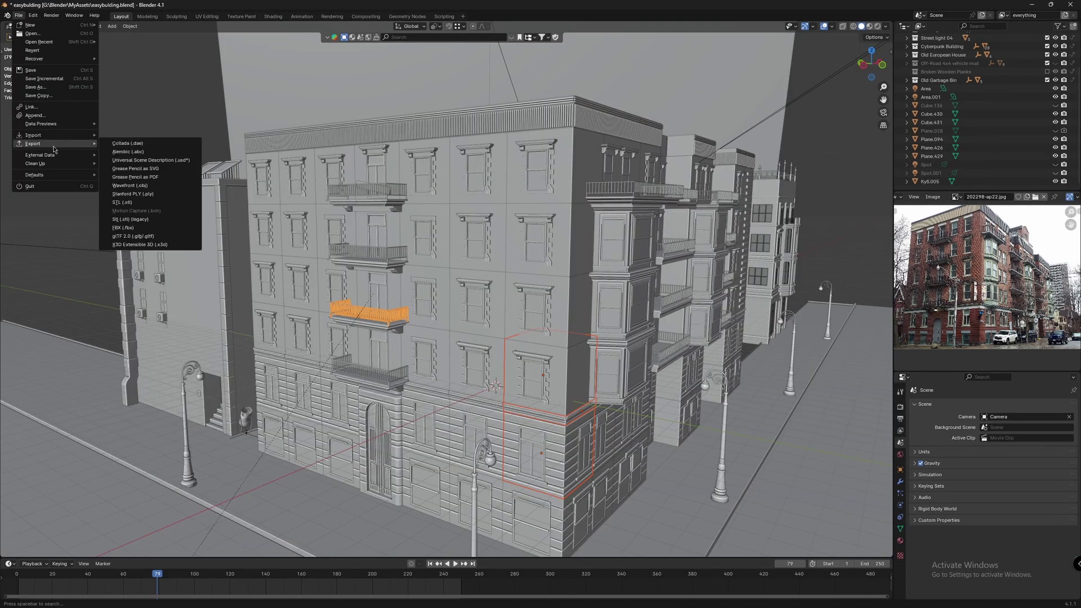
{"action": "left_click", "coordinate": [123, 227]}
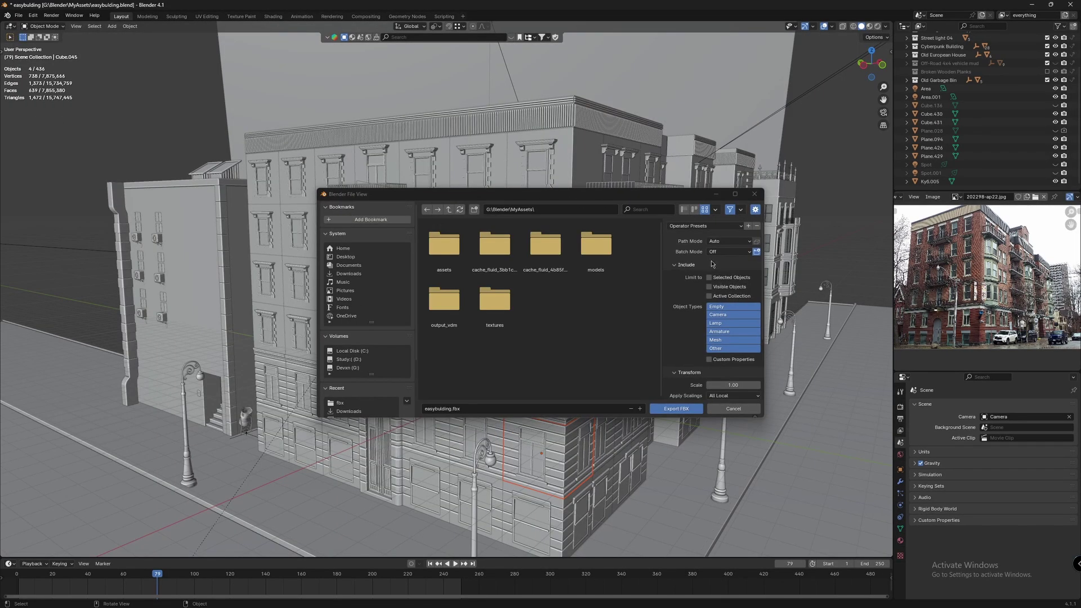
{"action": "left_click", "coordinate": [708, 278]}
{"action": "left_click_drag", "start_coordinate": [635, 199], "coordinate": [842, 118]}
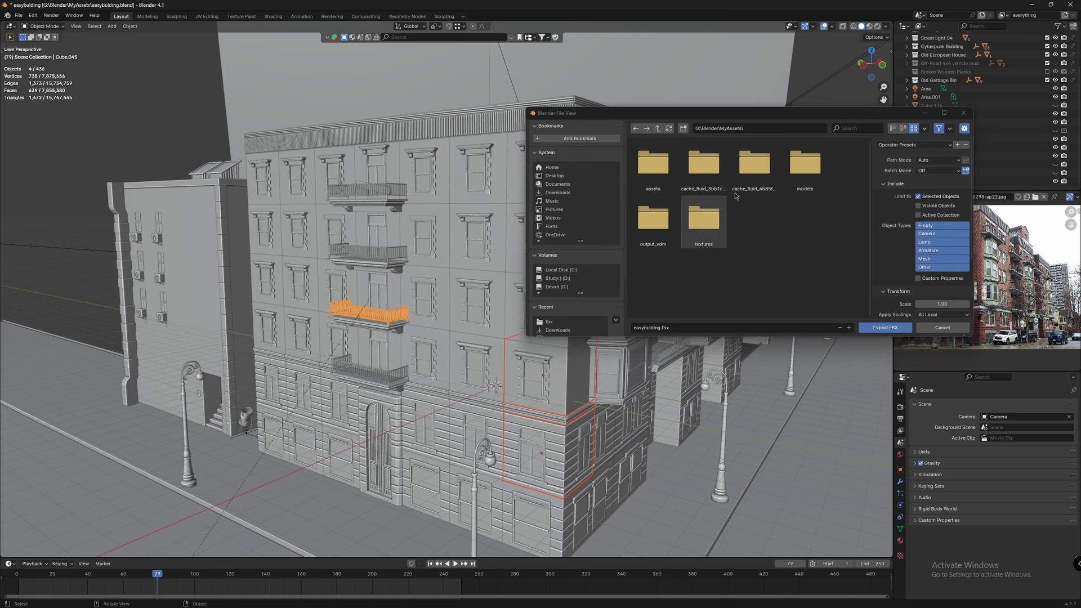
{"action": "left_click", "coordinate": [651, 327]}
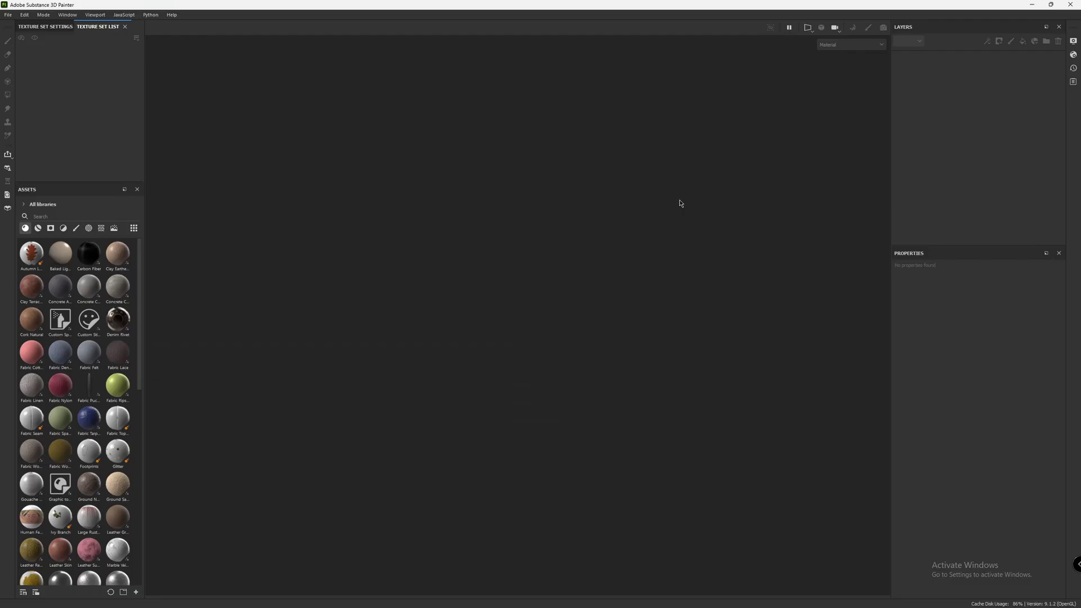
Step: Switch to Substance 3D Painter and create a new project from ytt.fbx with Compute Tangent Space Per Fragment enabled
{"action": "left_click", "coordinate": [9, 15]}
{"action": "left_click", "coordinate": [11, 24]}
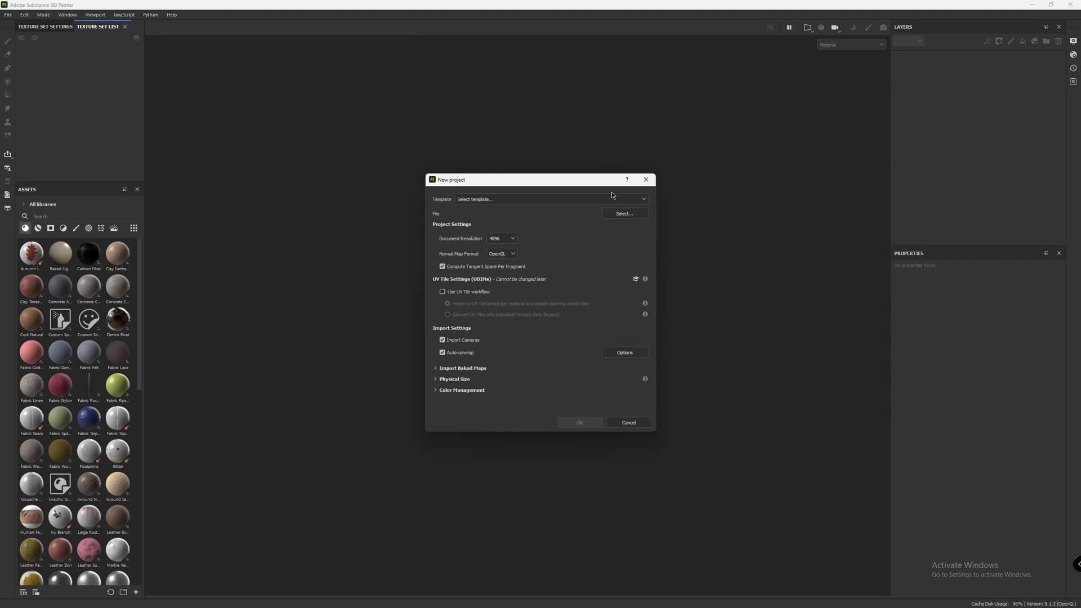
{"action": "left_click", "coordinate": [616, 217]}
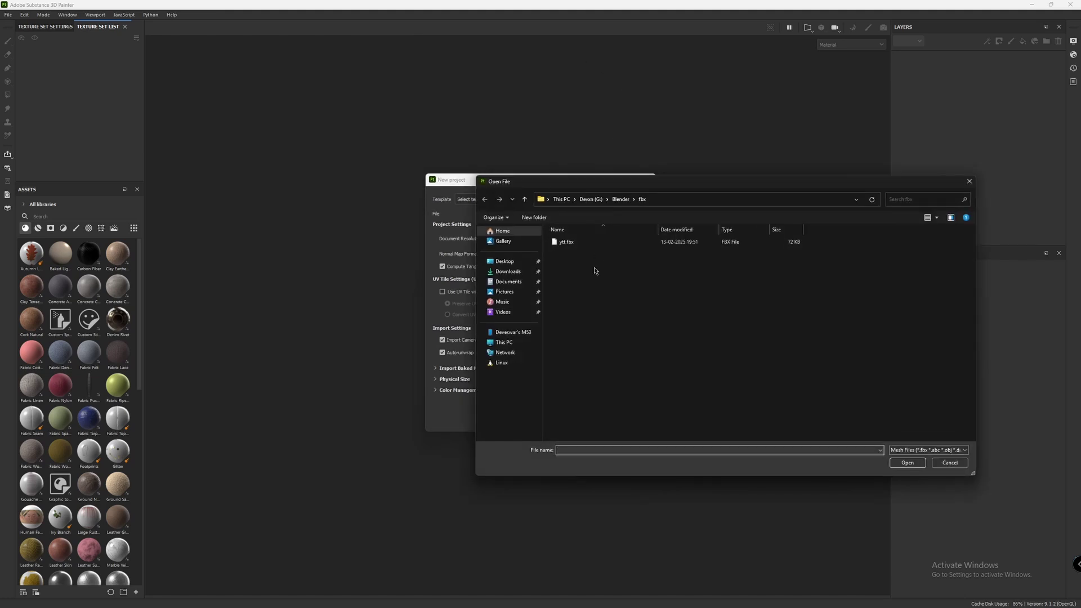
{"action": "double_click", "coordinate": [566, 242]}
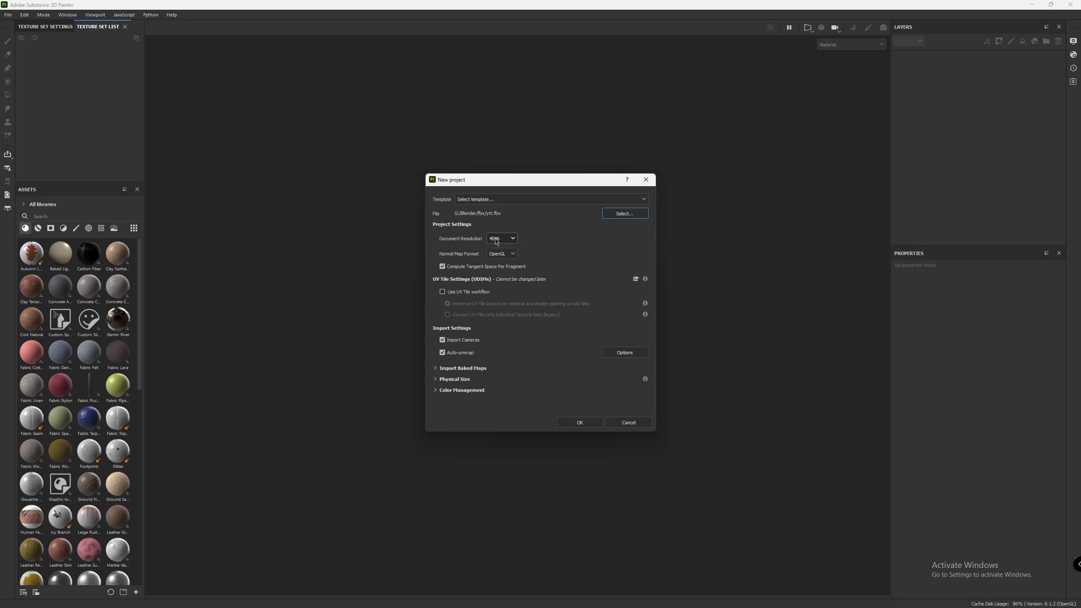
{"action": "left_click", "coordinate": [442, 266]}
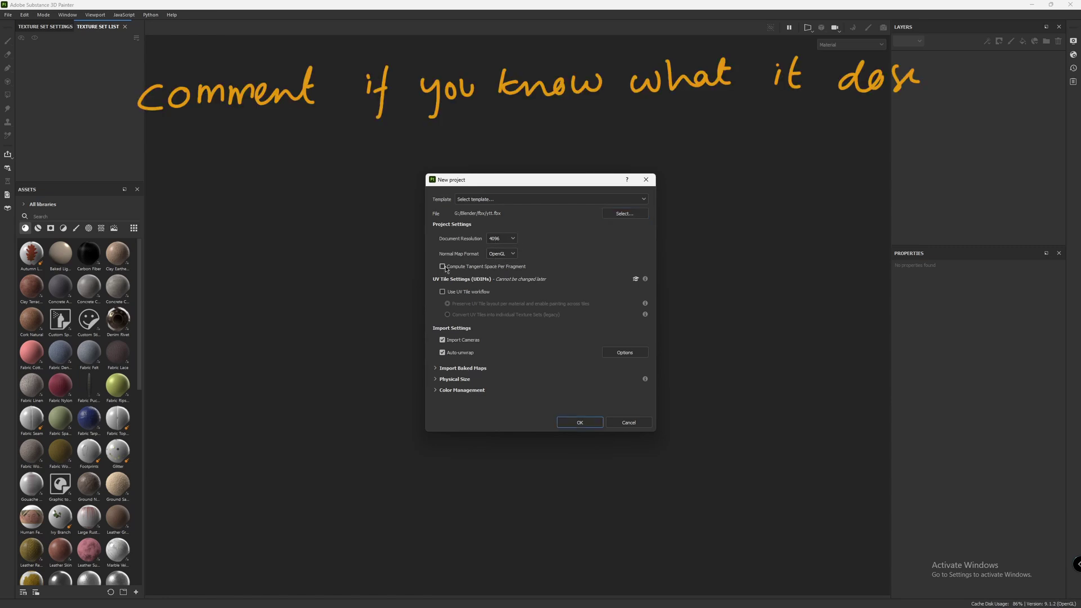
{"action": "left_click", "coordinate": [443, 266]}
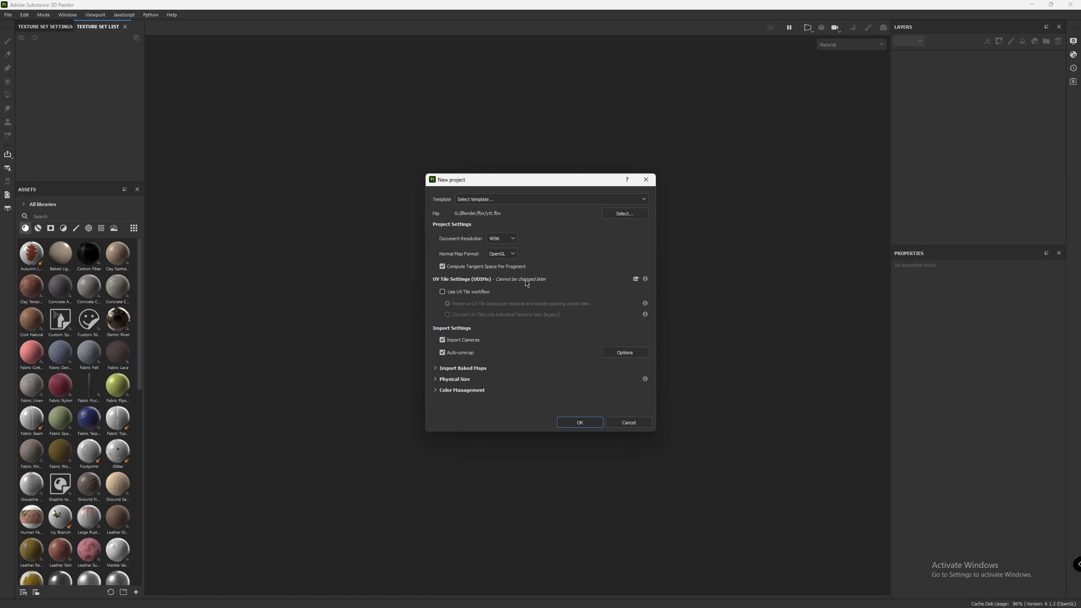
{"action": "left_click", "coordinate": [580, 423]}
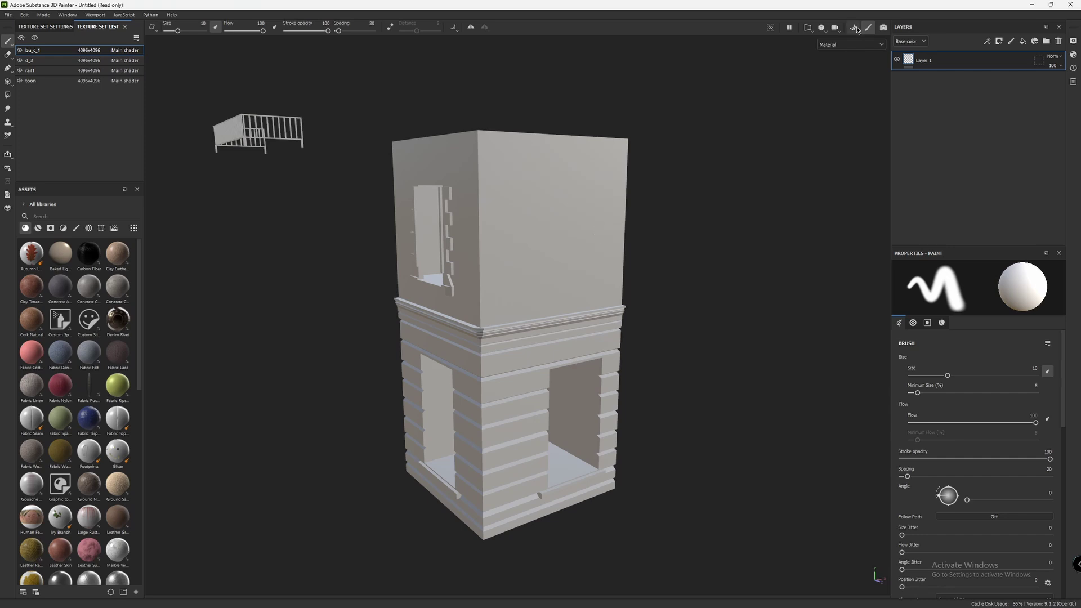
Step: Enter mesh map baking, set the output size to 4096 and use the low poly mesh as the high poly mesh
{"action": "left_click", "coordinate": [854, 28]}
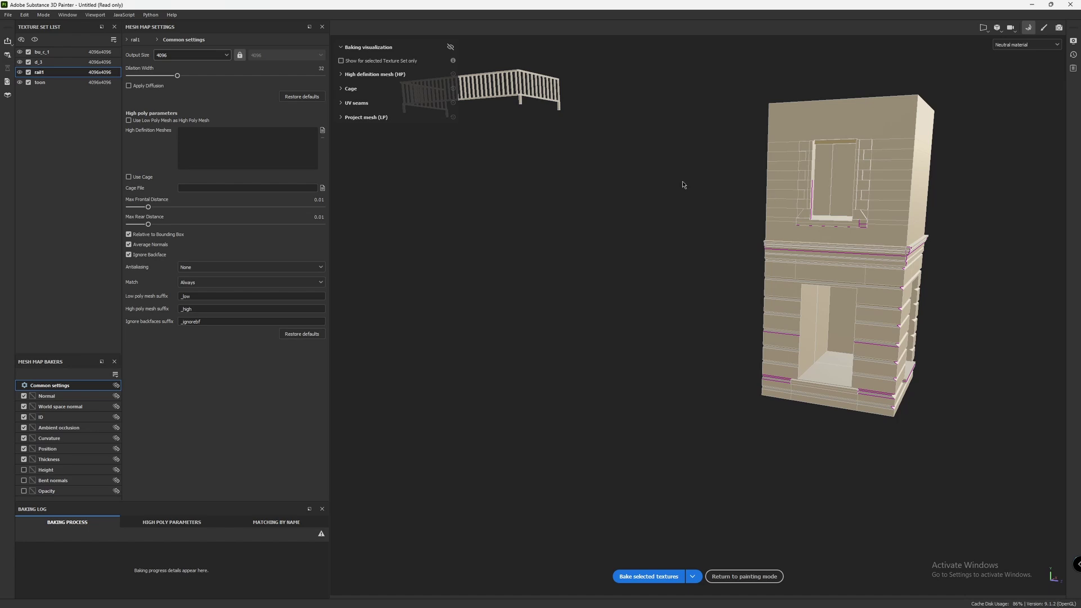
{"action": "left_click", "coordinate": [179, 56]}
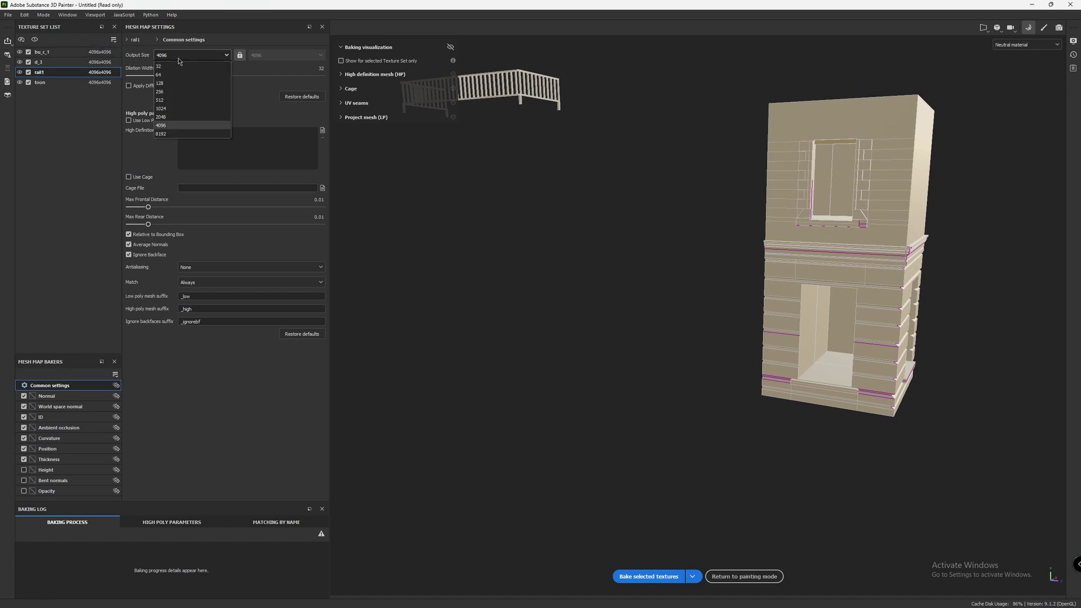
{"action": "left_click", "coordinate": [203, 126]}
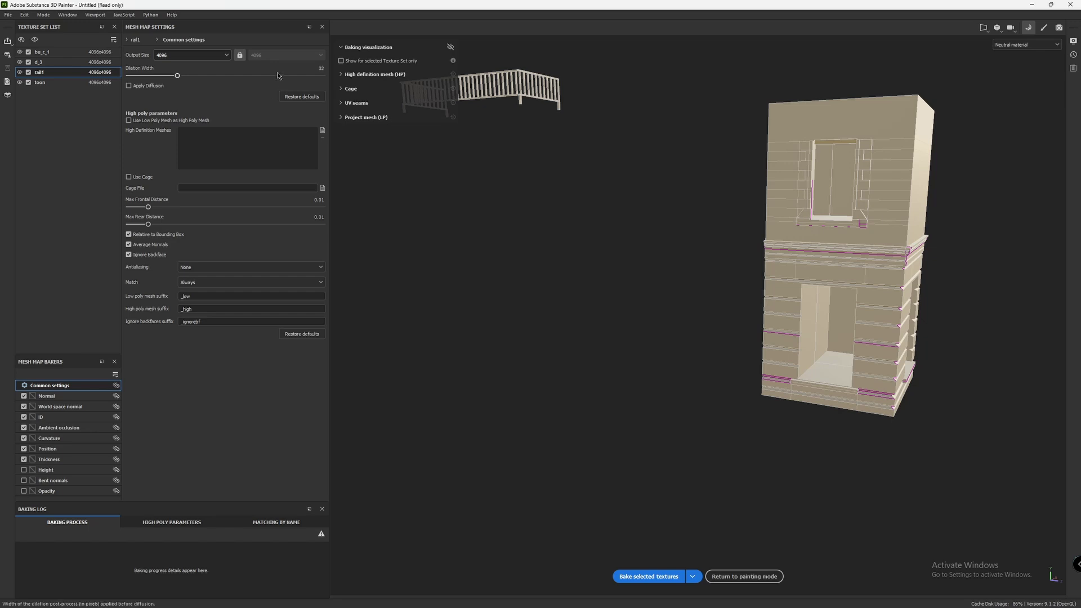
{"action": "left_click", "coordinate": [129, 121]}
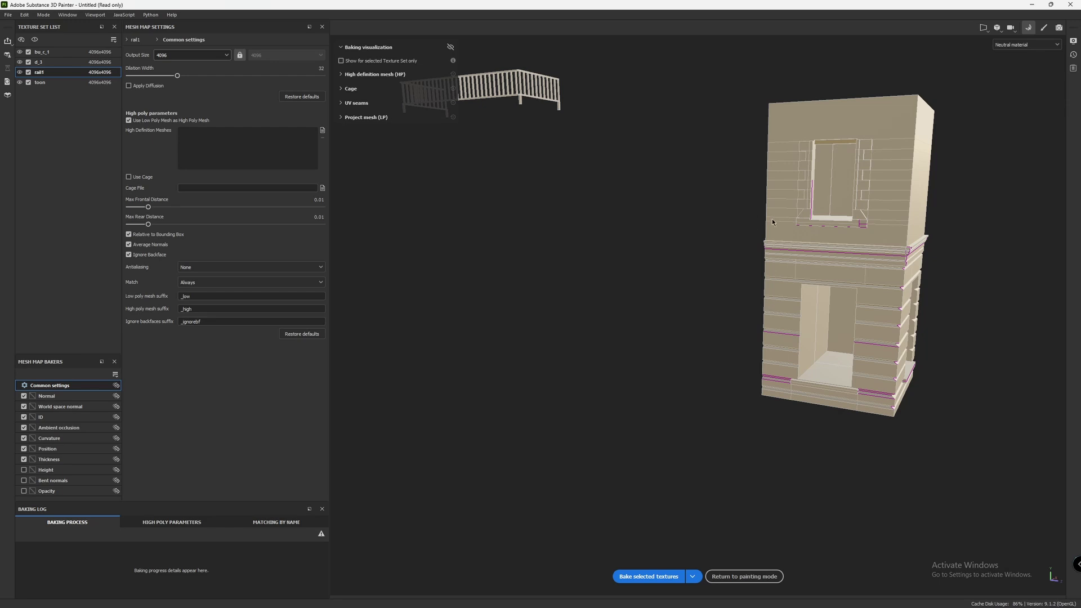
{"action": "left_click", "coordinate": [322, 130]}
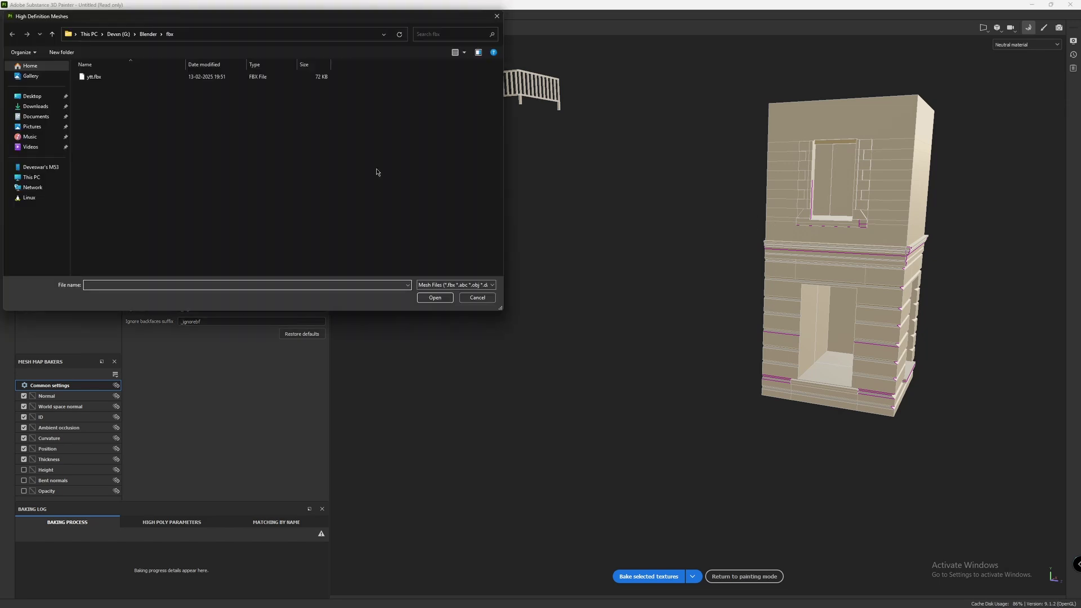
{"action": "left_click", "coordinate": [497, 17]}
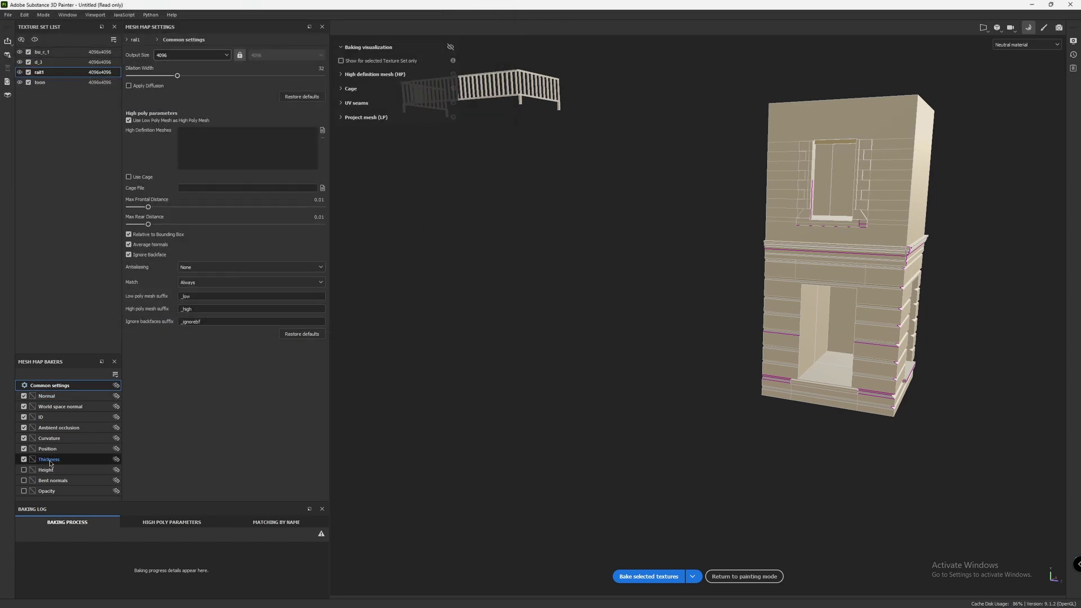
Step: Exclude Thickness and Position from the bake, and set the ID map's color source to Mesh ID / Polygroup with the Random generator
{"action": "left_click", "coordinate": [24, 460]}
{"action": "left_click", "coordinate": [24, 449]}
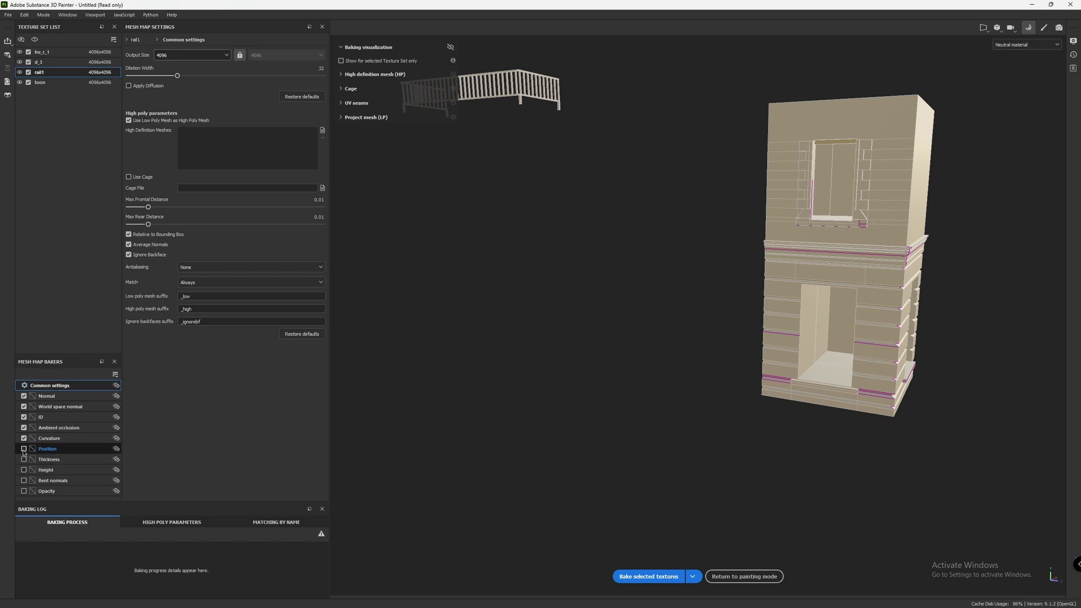
{"action": "left_click", "coordinate": [57, 418]}
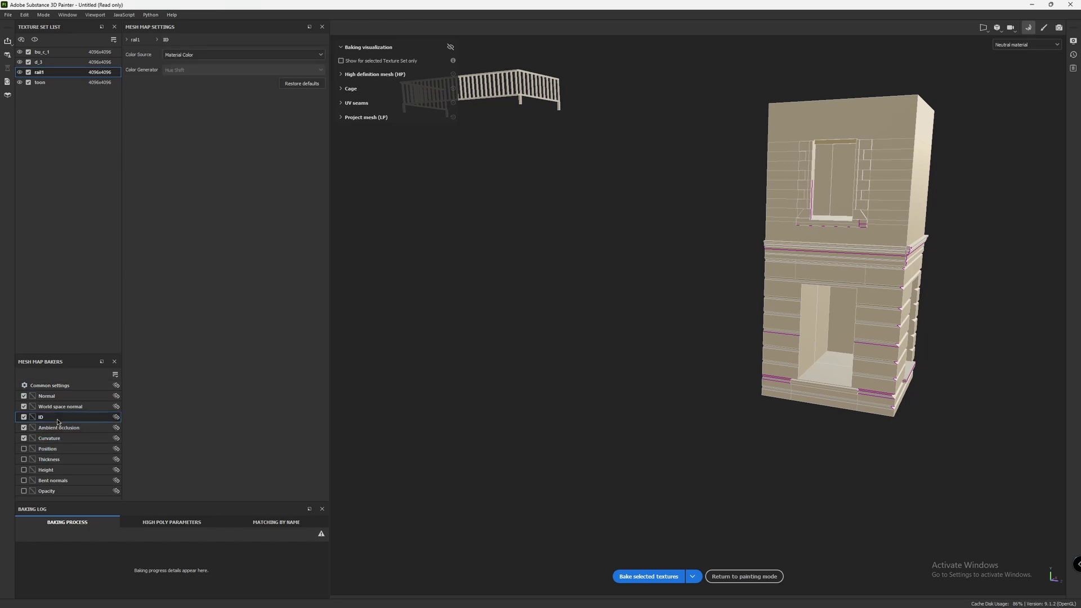
{"action": "left_click", "coordinate": [231, 56]}
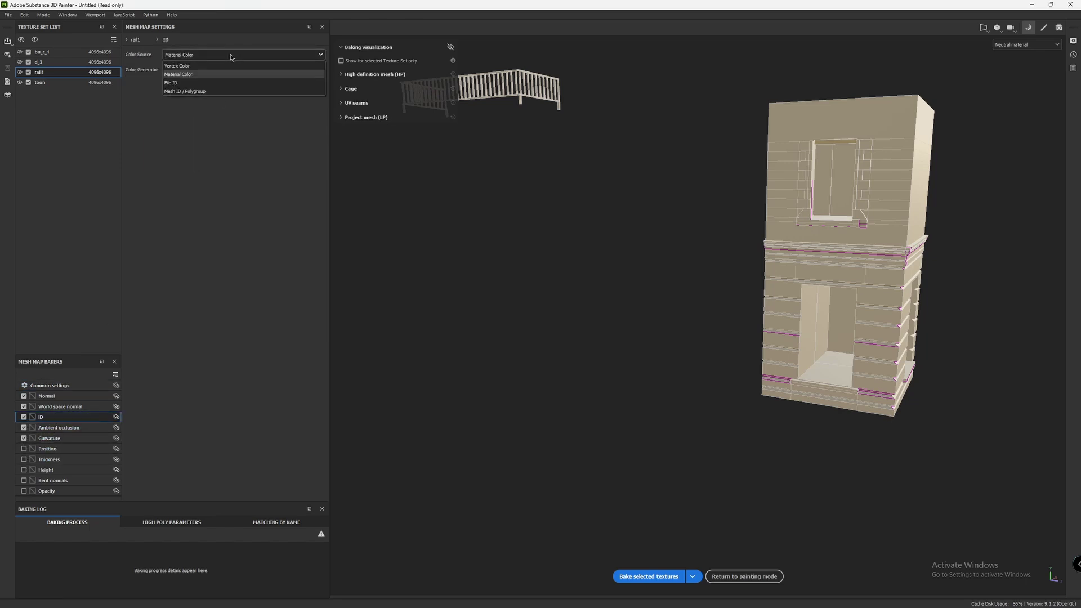
{"action": "left_click", "coordinate": [217, 92]}
{"action": "left_click", "coordinate": [224, 70]}
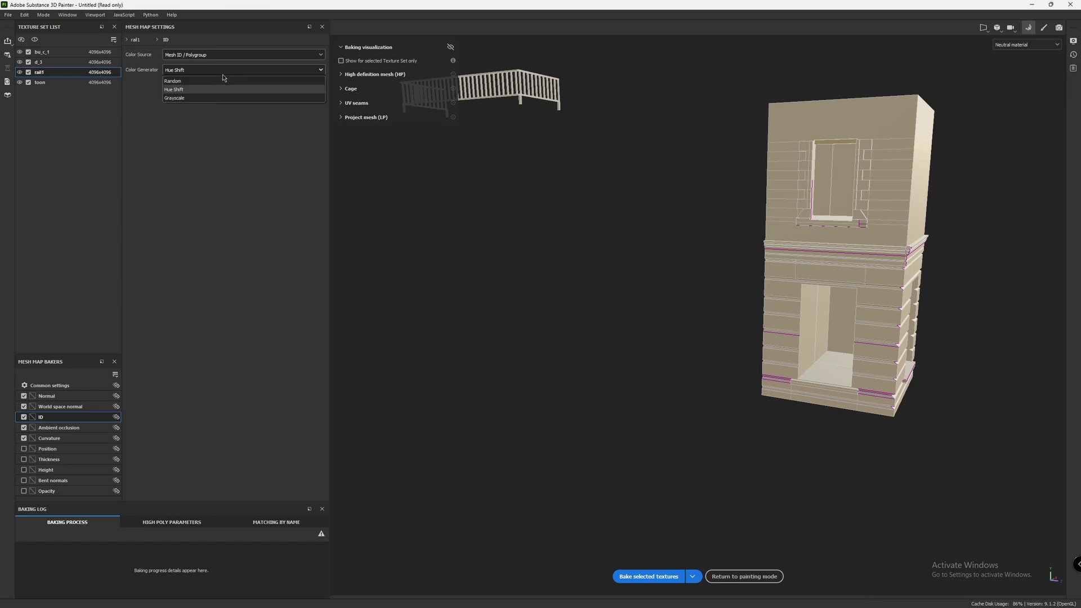
{"action": "left_click", "coordinate": [216, 83]}
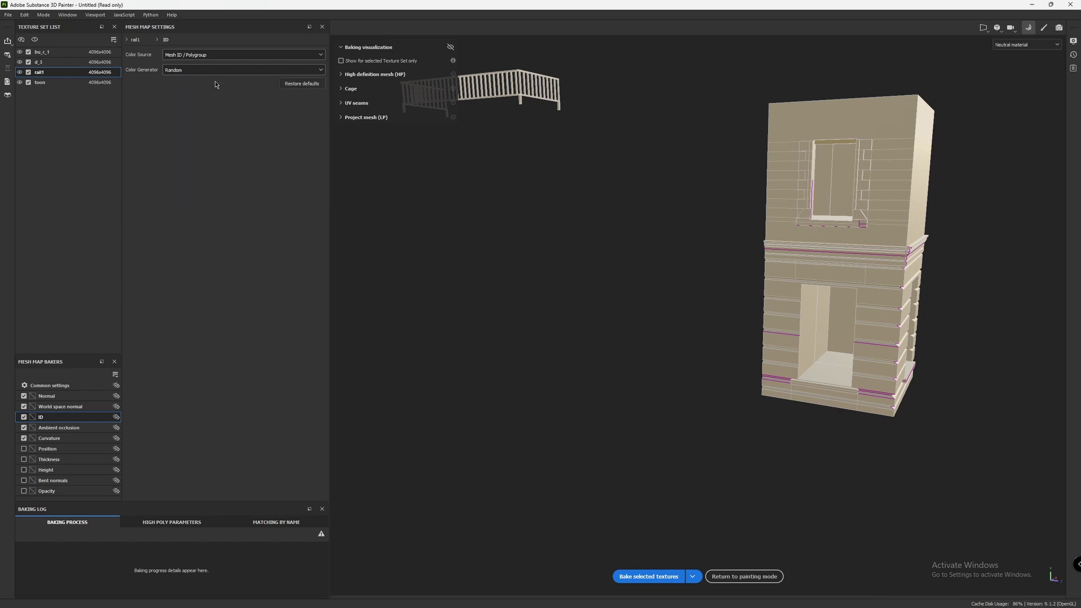
Step: Set the ambient occlusion secondary rays to 256 and bake the mesh maps of the selected texture sets
{"action": "left_click", "coordinate": [60, 428]}
{"action": "left_click_drag", "start_coordinate": [193, 59], "coordinate": [324, 60]}
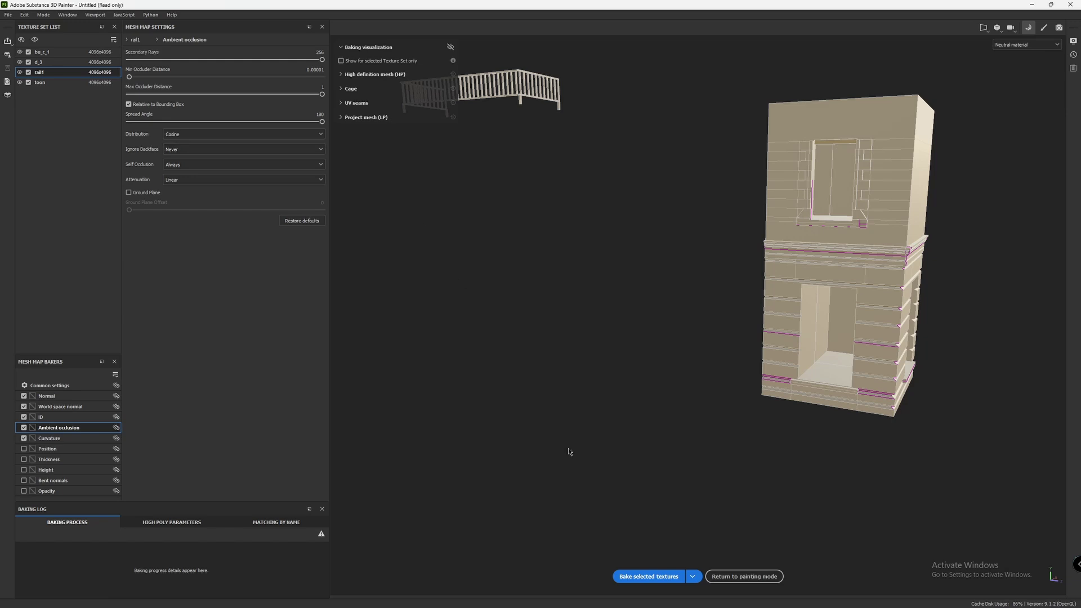
{"action": "left_click", "coordinate": [634, 578]}
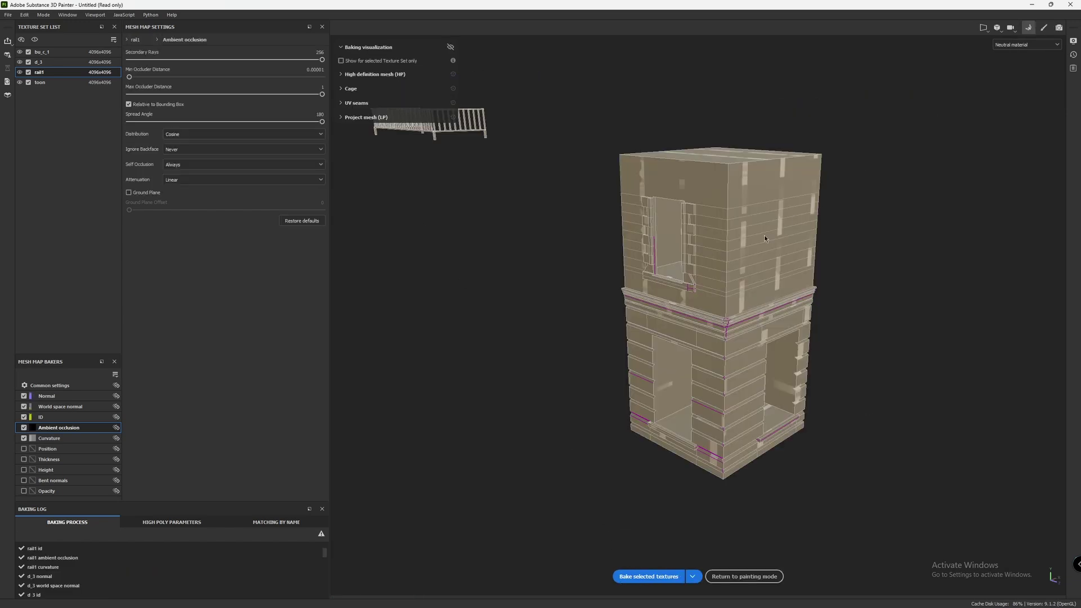
Step: Return to painting mode to check the bake, and turn off GPU raytracing in the baking preferences
{"action": "left_click", "coordinate": [1044, 27]}
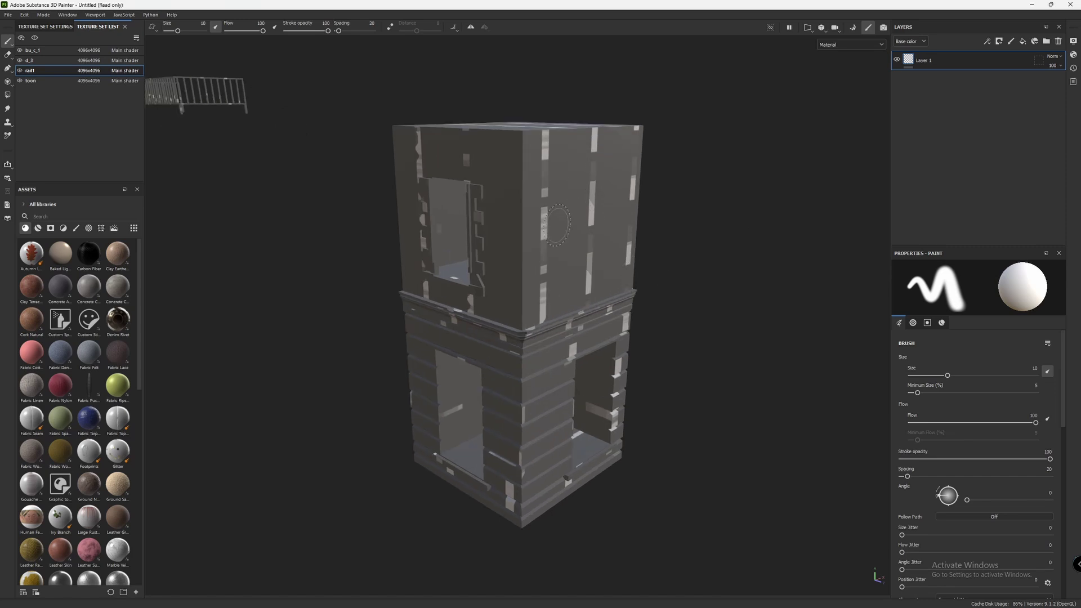
{"action": "left_click_drag", "start_coordinate": [630, 273], "coordinate": [615, 238], "text": "alt"}
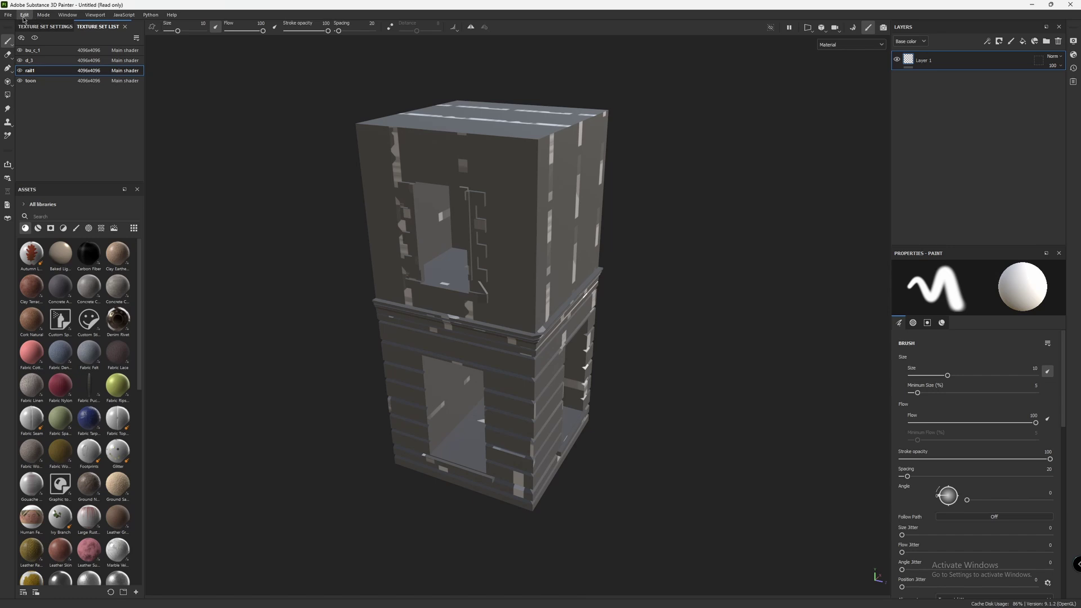
{"action": "left_click", "coordinate": [24, 14]}
{"action": "left_click", "coordinate": [32, 60]}
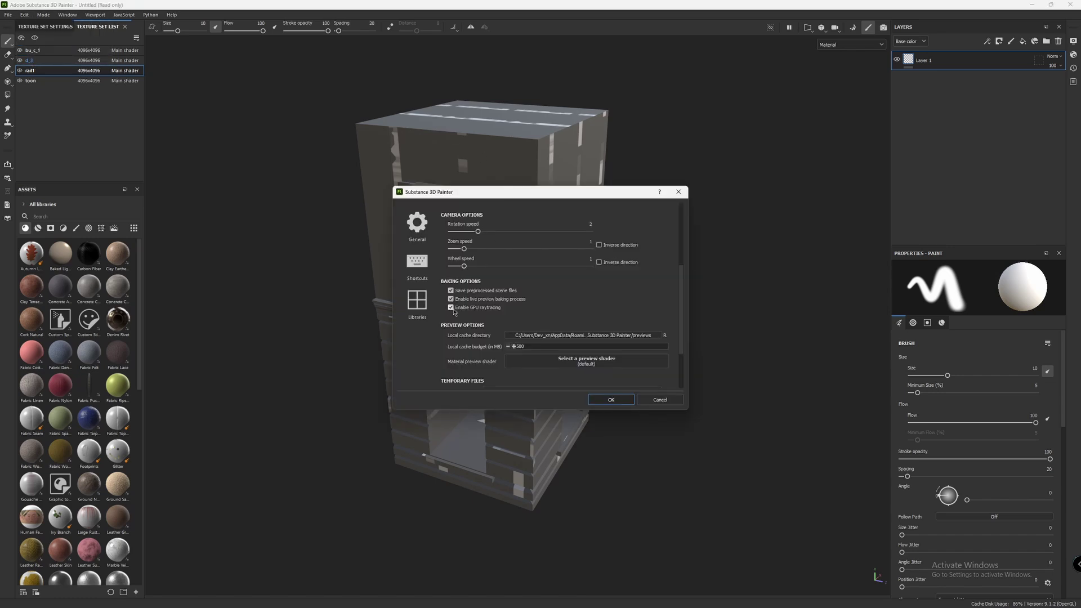
{"action": "left_click", "coordinate": [451, 307]}
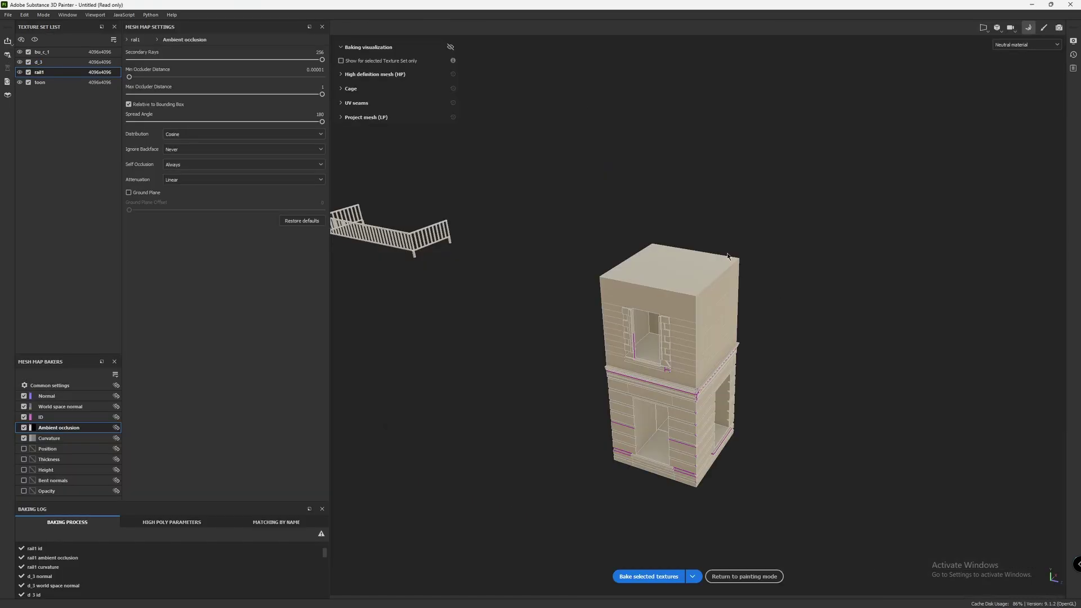
Step: Return from the repeated bake to painting mode and inspect the building's shading
{"action": "left_click", "coordinate": [1044, 27]}
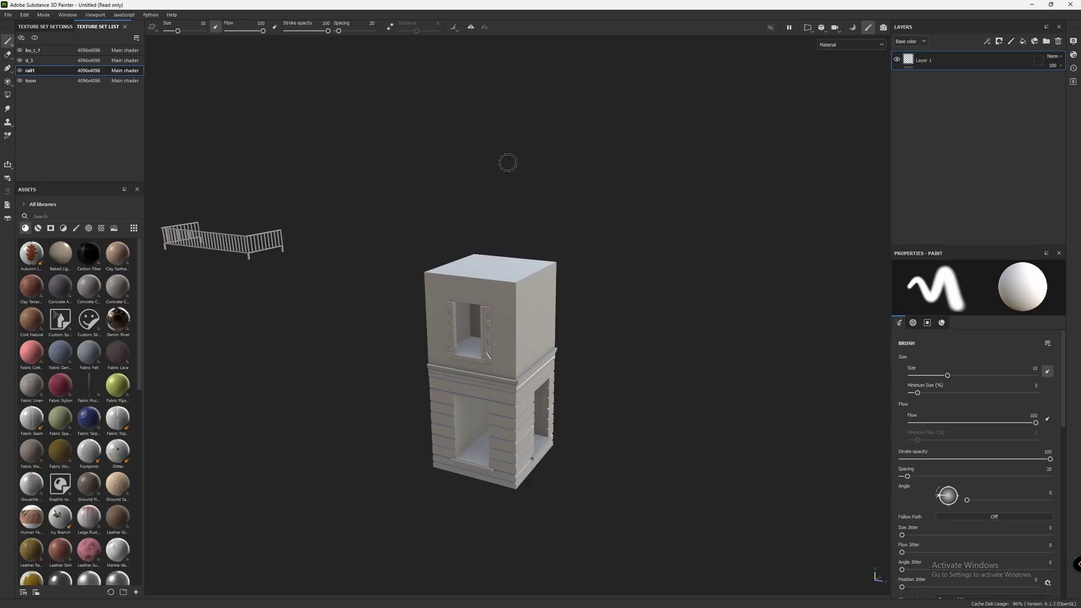
{"action": "left_click_drag", "start_coordinate": [508, 162], "coordinate": [639, 170], "text": "alt"}
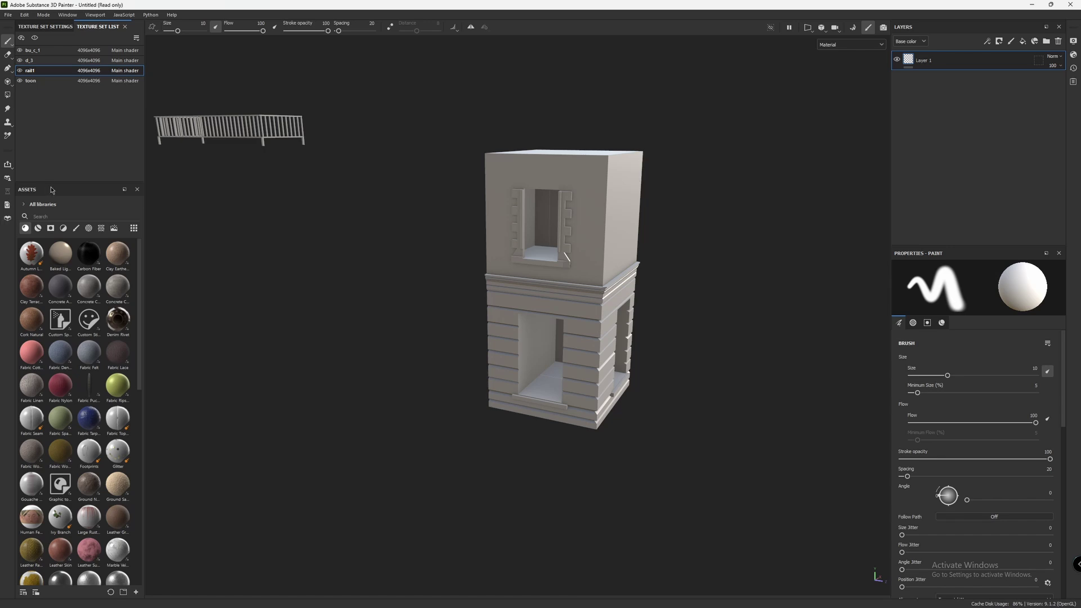
Step: Browse the asset library's smart materials, smart masks, filters, brushes and alphas, and compare materials with smart materials
{"action": "left_click", "coordinate": [37, 228]}
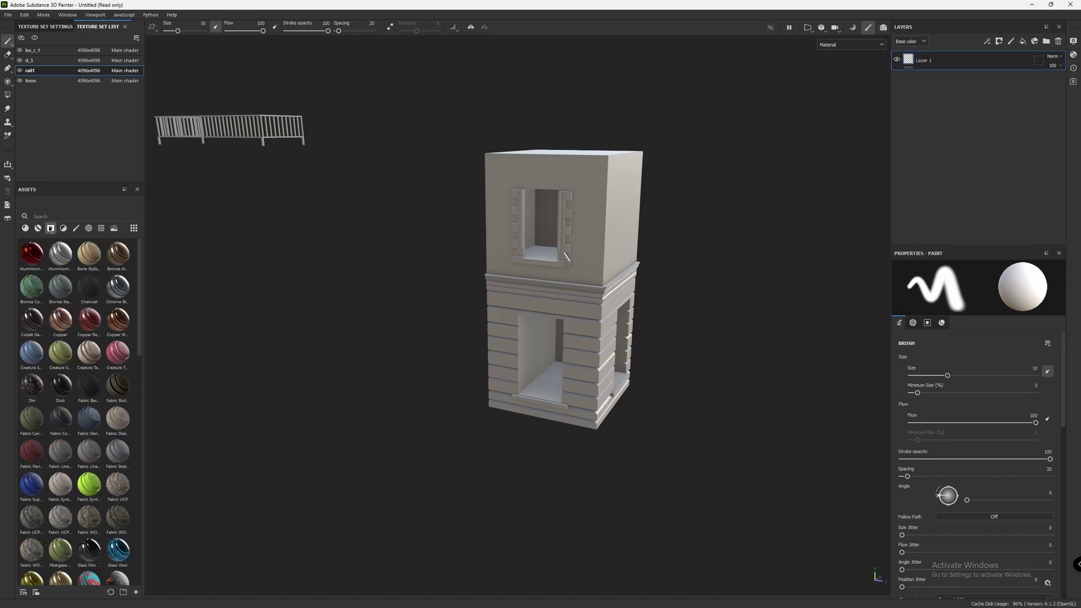
{"action": "left_click", "coordinate": [51, 228]}
{"action": "left_click", "coordinate": [63, 228]}
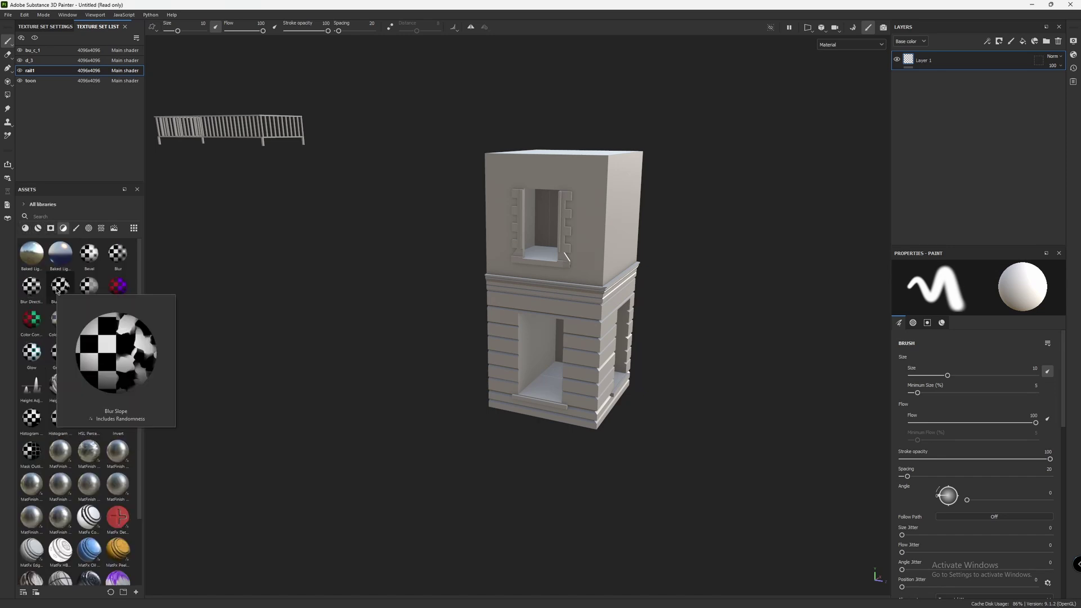
{"action": "left_click", "coordinate": [76, 229]}
{"action": "left_click", "coordinate": [88, 229]}
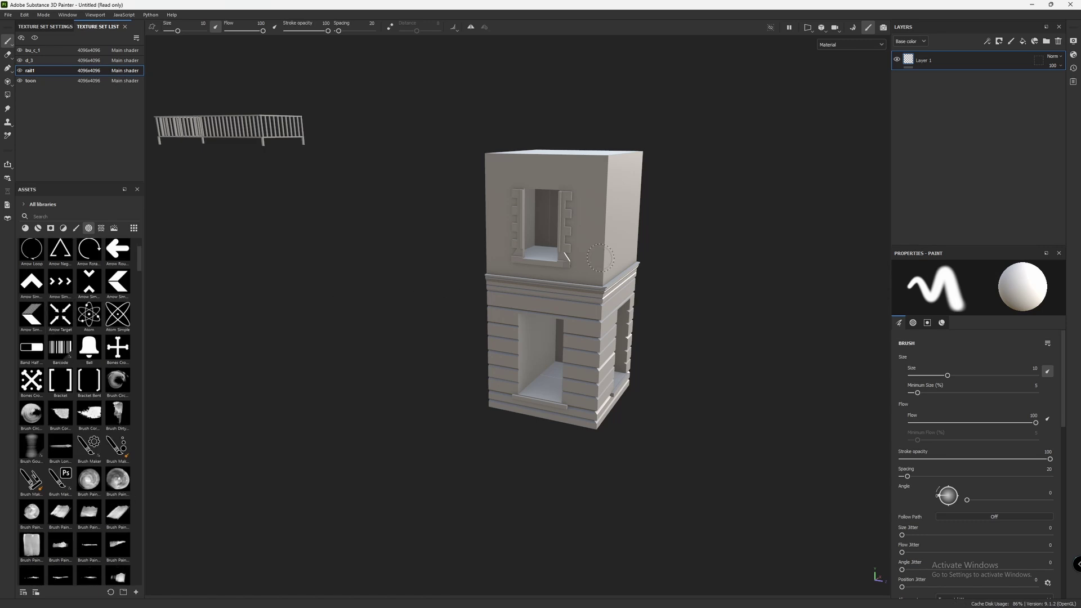
{"action": "left_click", "coordinate": [27, 231]}
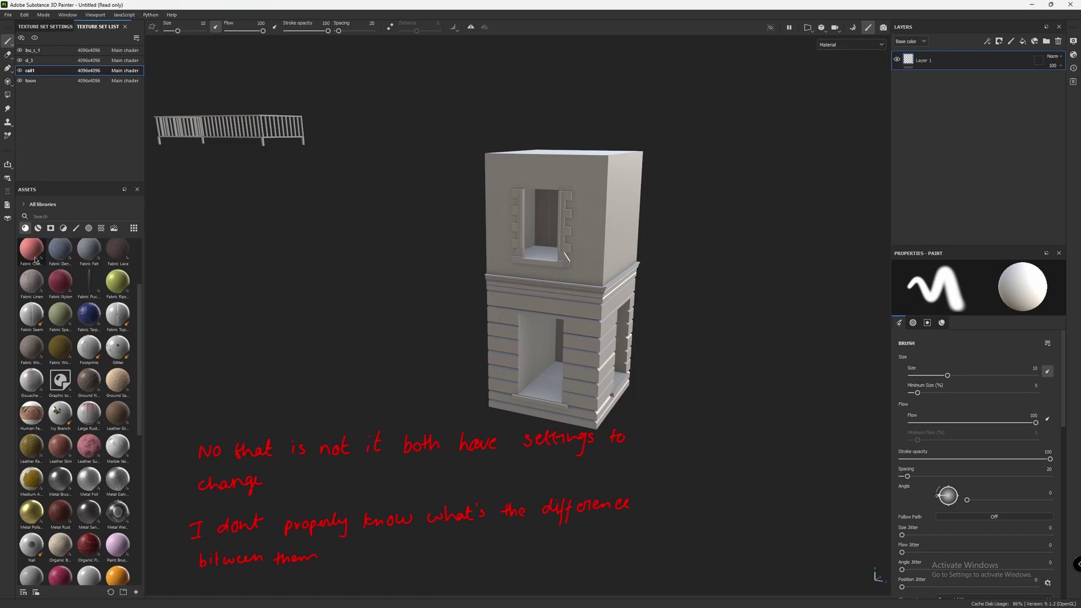
{"action": "mouse_move", "coordinate": [35, 260]}
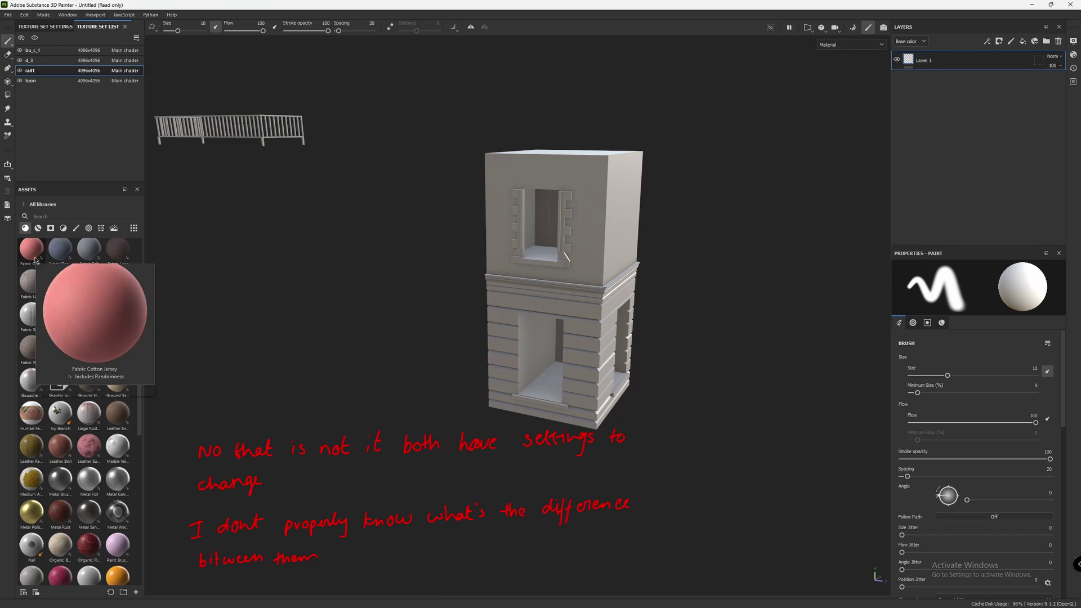
{"action": "left_click", "coordinate": [38, 228]}
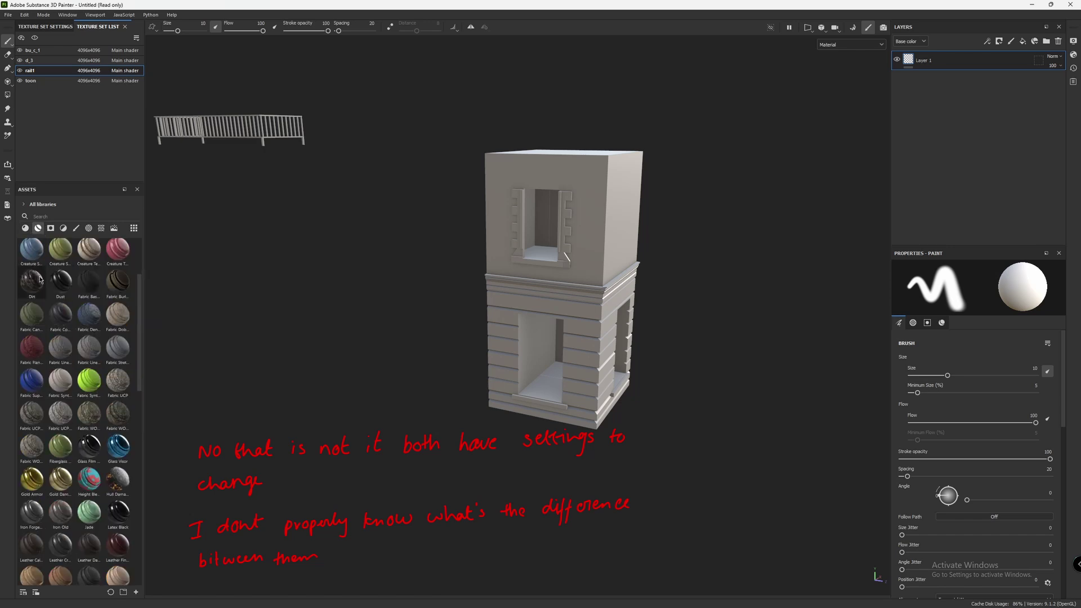
{"action": "mouse_move", "coordinate": [37, 308]}
{"action": "left_click", "coordinate": [25, 228]}
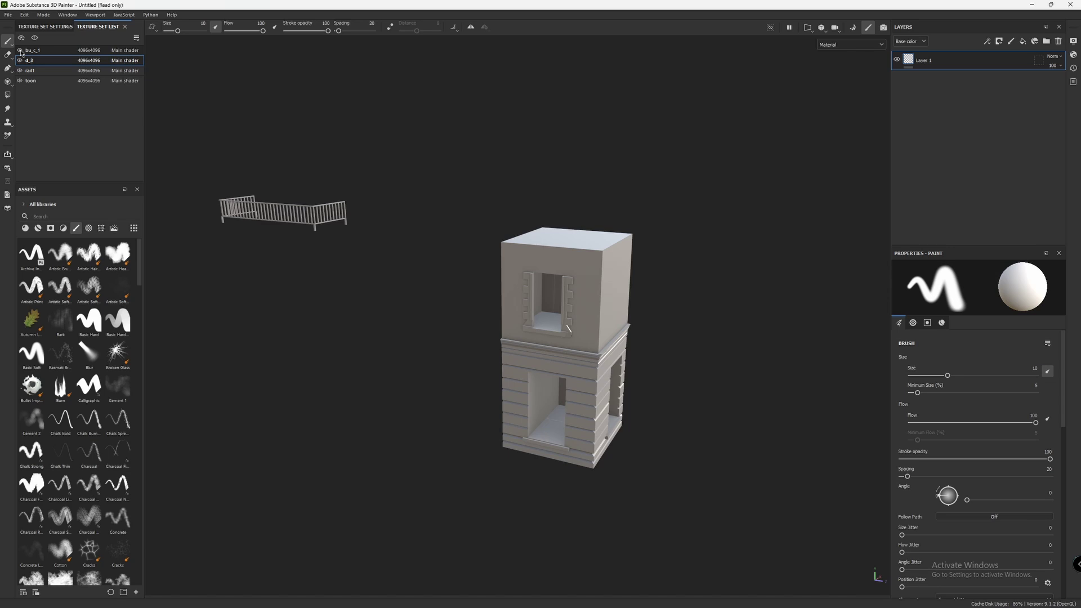
Step: Hide all four texture sets one by one and show each of them again
{"action": "left_click", "coordinate": [19, 50]}
{"action": "left_click", "coordinate": [20, 61]}
{"action": "left_click", "coordinate": [20, 70]}
{"action": "left_click", "coordinate": [19, 80]}
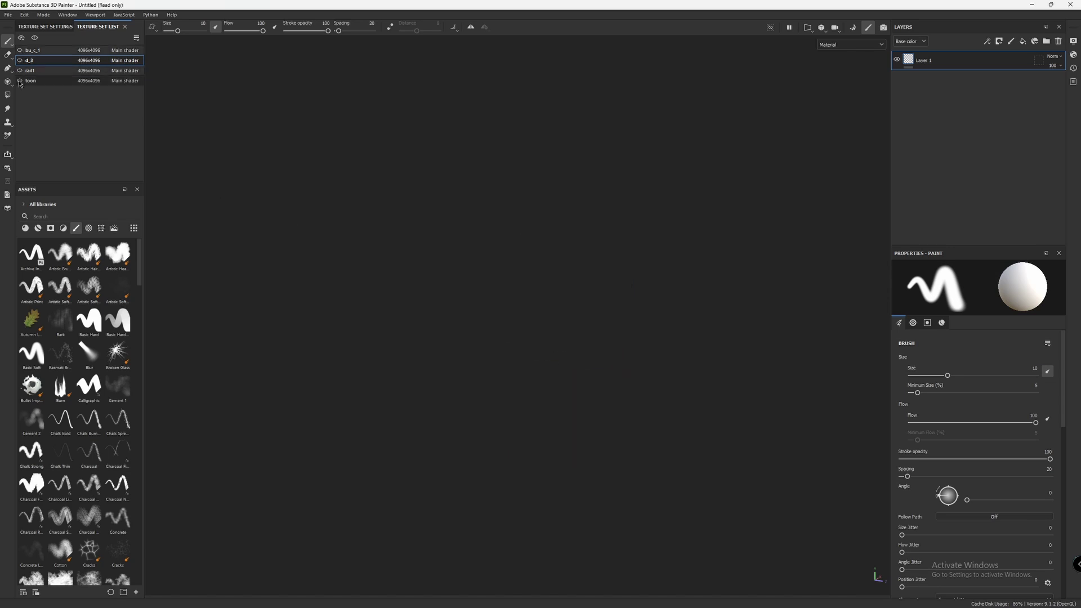
{"action": "left_click", "coordinate": [20, 81]}
{"action": "left_click", "coordinate": [20, 71]}
{"action": "left_click", "coordinate": [20, 60]}
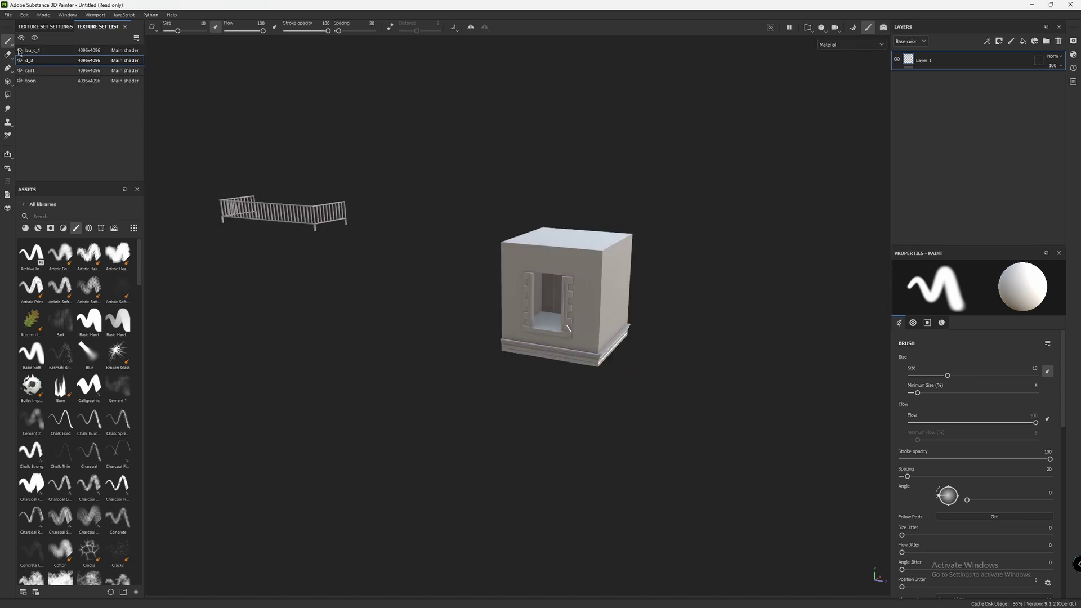
{"action": "left_click", "coordinate": [19, 50]}
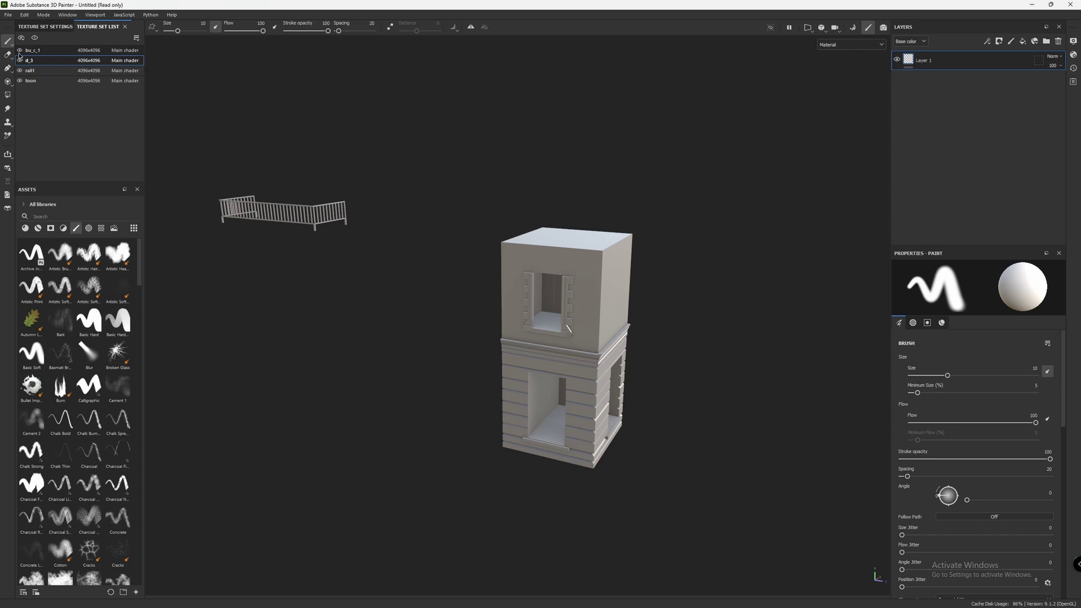
Step: Isolate the d_3 and toon texture sets in turn, and show all texture sets again with toon selected
{"action": "left_click", "coordinate": [34, 38]}
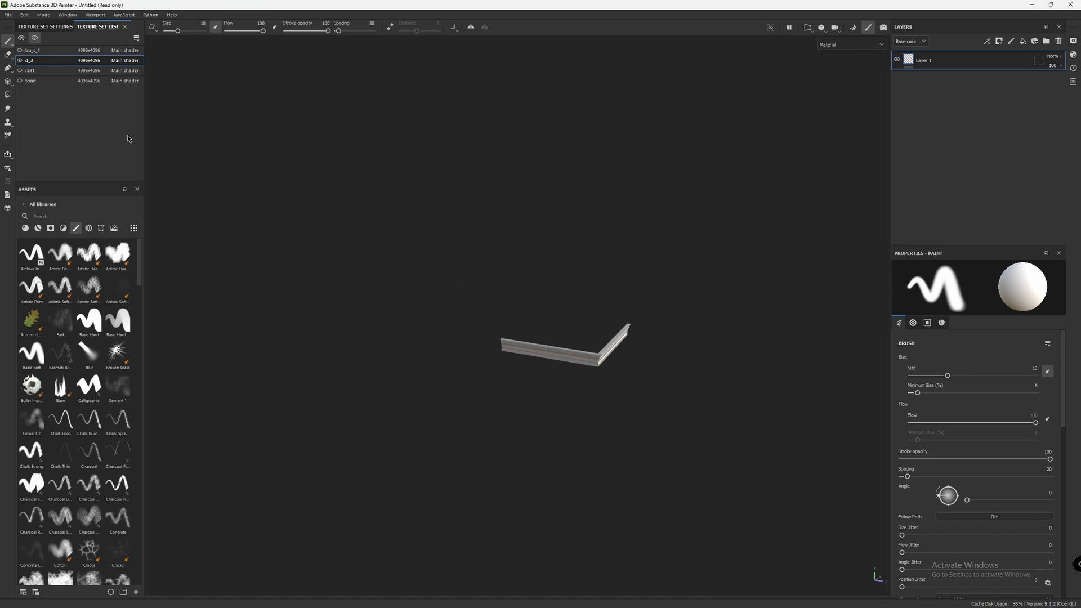
{"action": "left_click", "coordinate": [113, 81]}
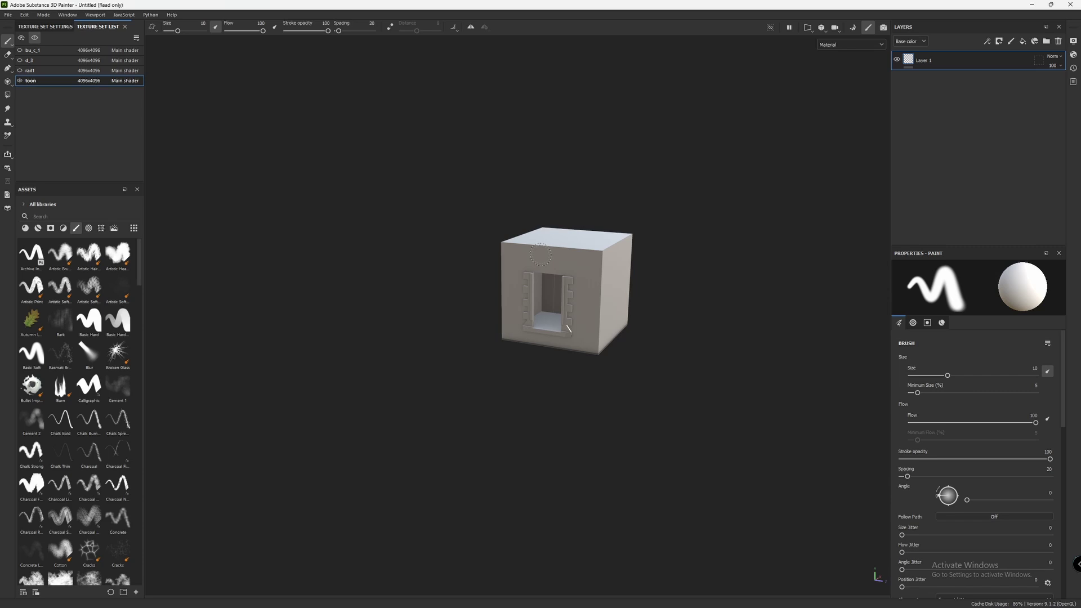
{"action": "left_click", "coordinate": [20, 38]}
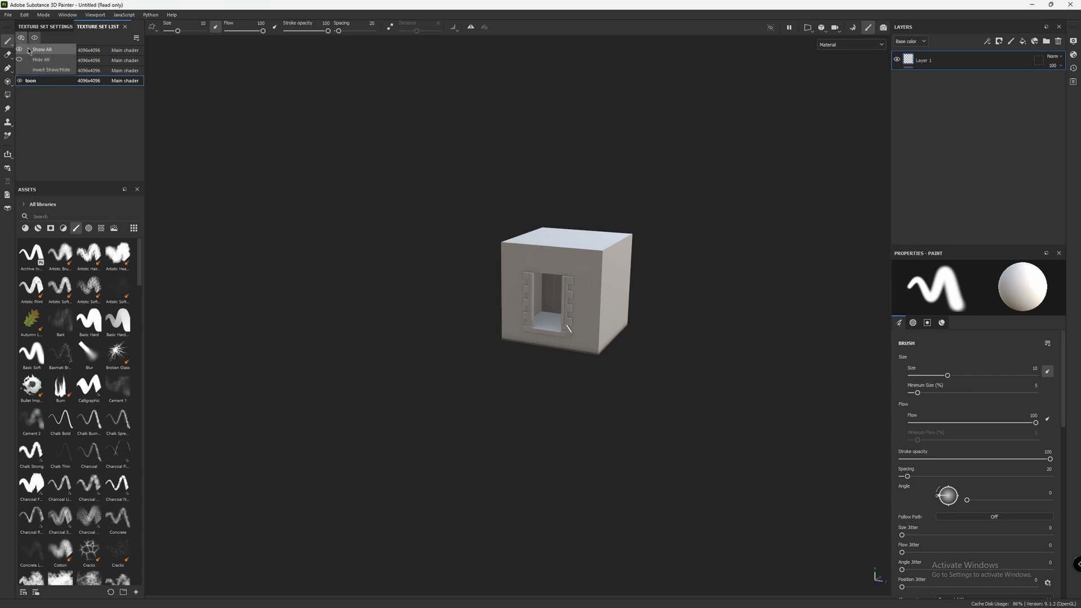
{"action": "left_click", "coordinate": [41, 50]}
Step: Set the brush size to 71.56, and view the UV layout beside the model before returning to the 3D-only view
{"action": "left_click_drag", "start_coordinate": [178, 31], "coordinate": [198, 32]}
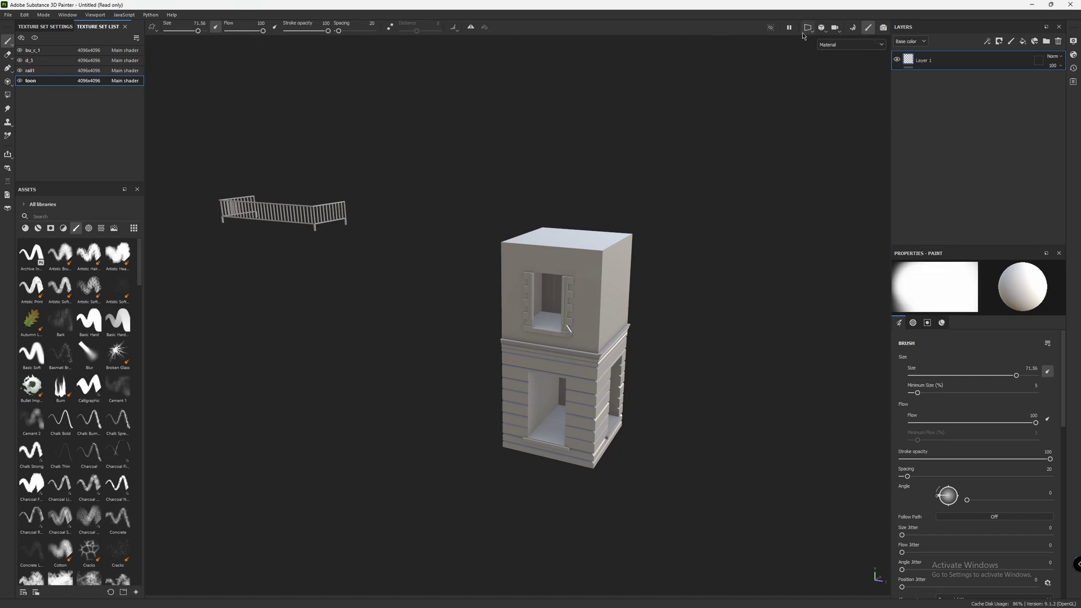
{"action": "left_click", "coordinate": [808, 27]}
{"action": "left_click", "coordinate": [828, 38]}
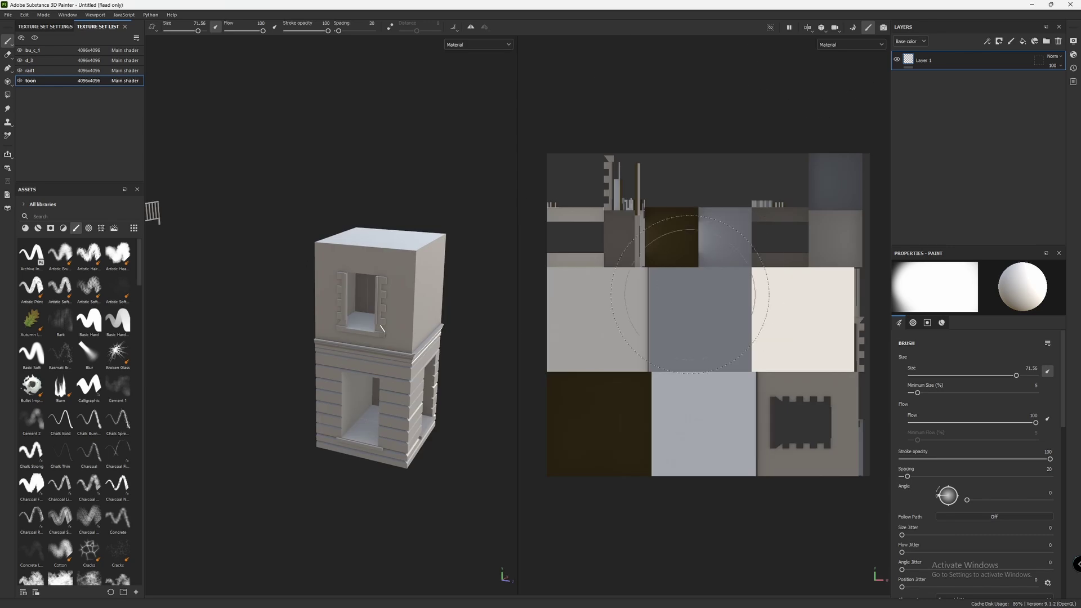
{"action": "left_click", "coordinate": [807, 27]}
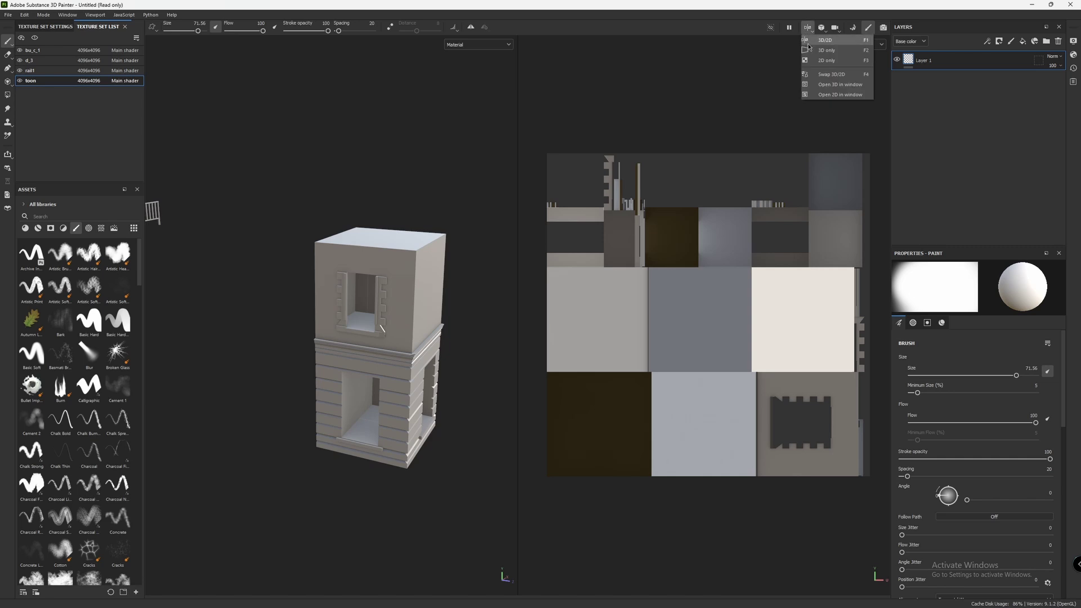
{"action": "left_click", "coordinate": [828, 50]}
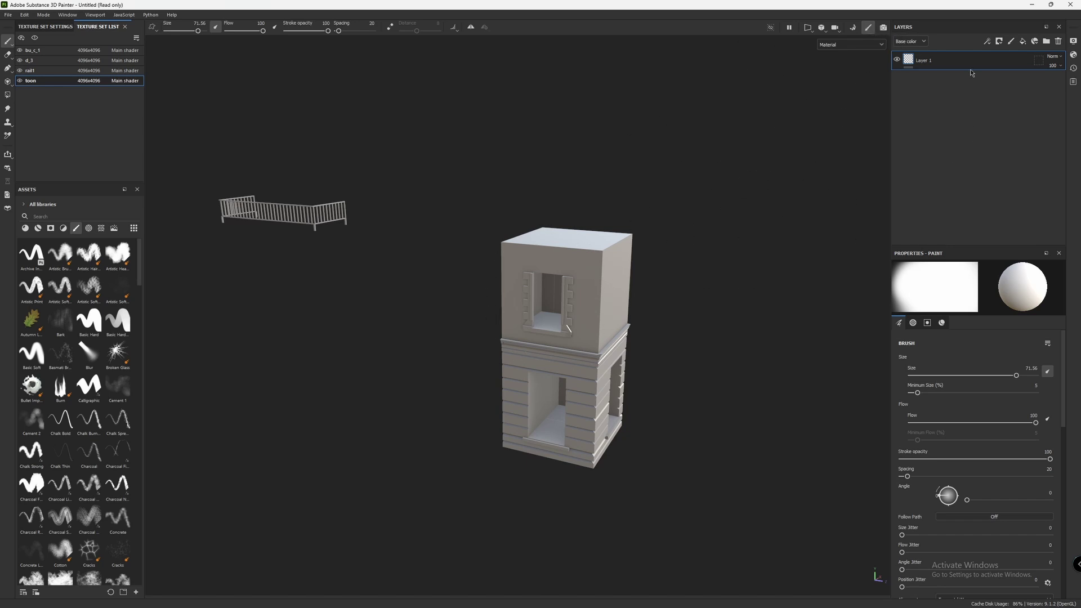
Step: Apply the Clay Terracotta material to the building's upper floor as a fill layer
{"action": "left_click", "coordinate": [24, 228]}
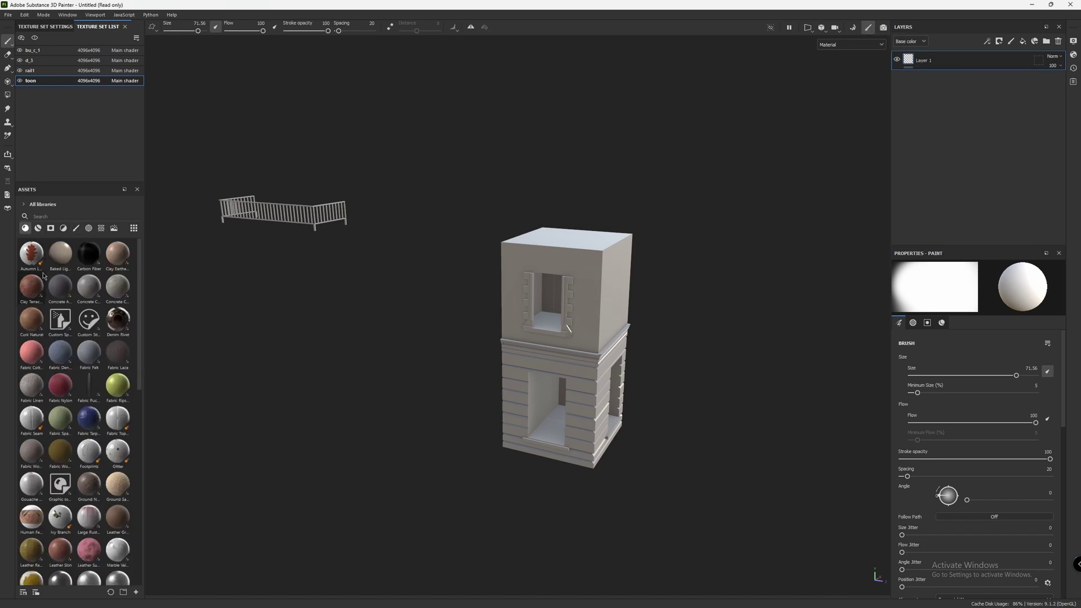
{"action": "left_click_drag", "start_coordinate": [32, 286], "coordinate": [833, 198]}
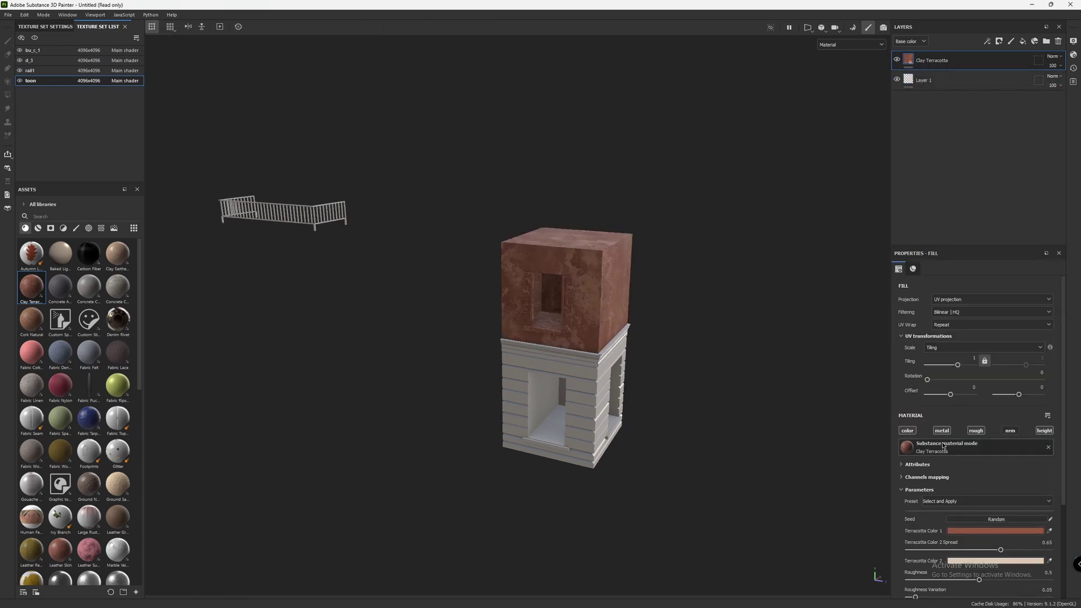
{"action": "mouse_move", "coordinate": [944, 446]}
{"action": "scroll", "coordinate": [856, 180], "scroll_direction": "up", "scroll_amount": 2}
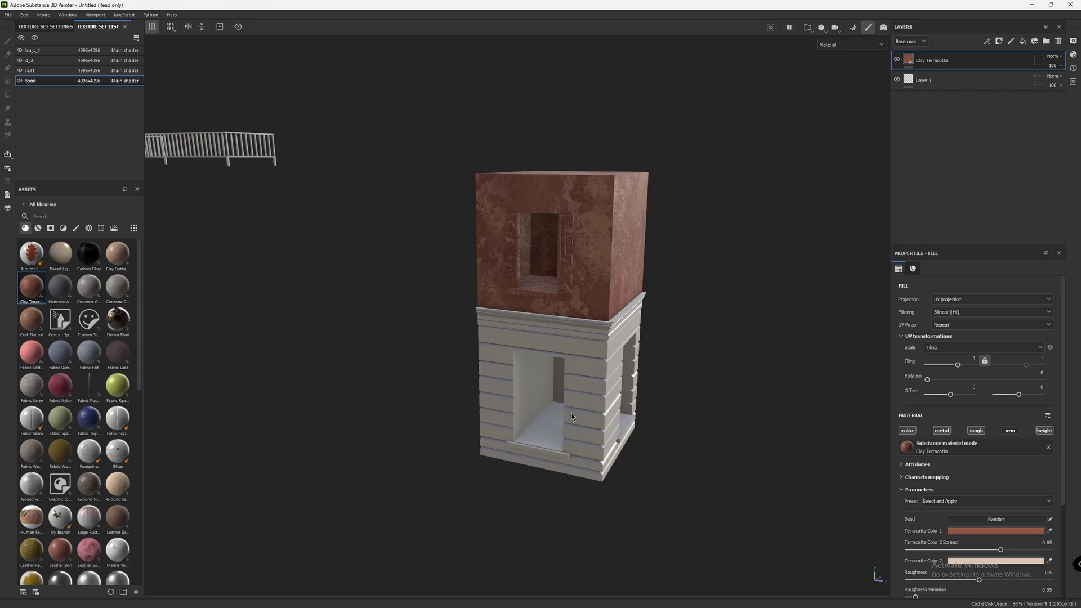
Step: Delete the Clay Terracotta layer and Layer 1 from the toon texture set
{"action": "left_click", "coordinate": [470, 598]}
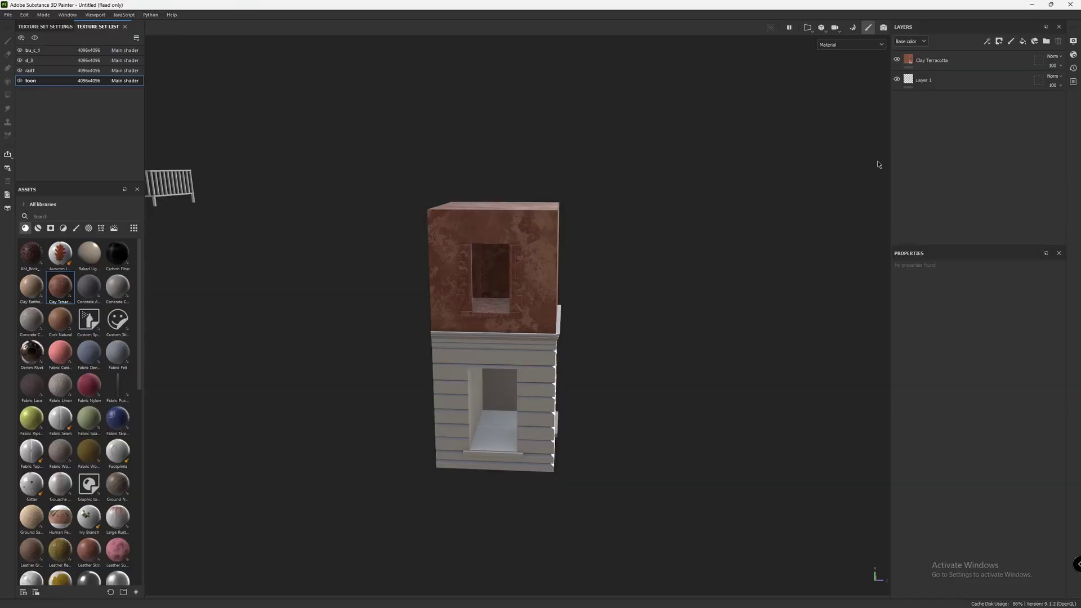
{"action": "left_click", "coordinate": [977, 66]}
{"action": "key", "text": "Delete"}
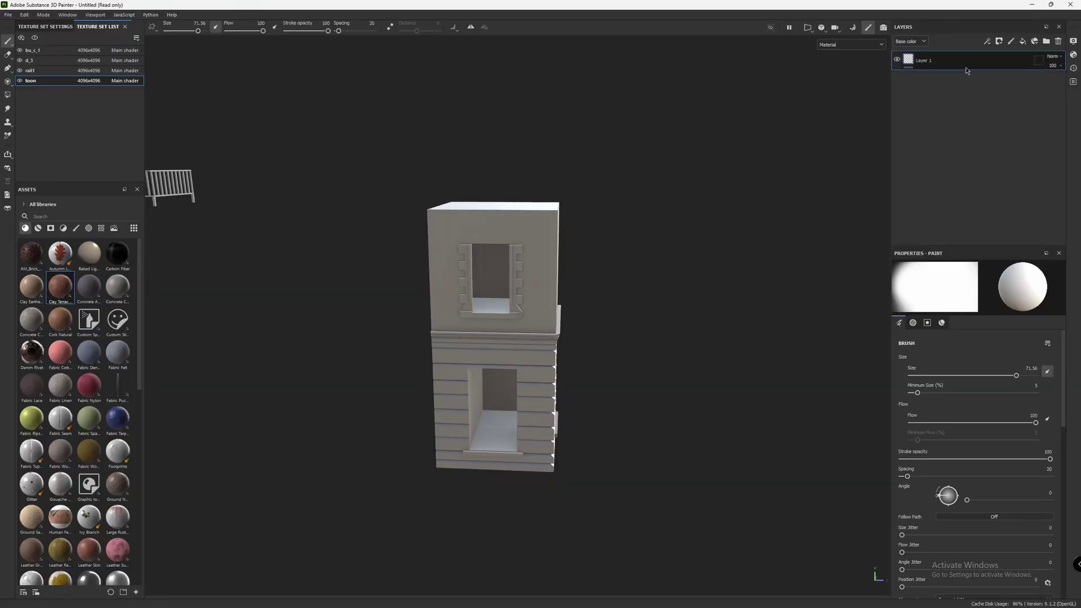
{"action": "key", "text": "Delete"}
Step: Bring in am_brick_wall_2.sbsar from the bricks download folder, apply it to the upper floor and inspect the brick pattern
{"action": "left_click", "coordinate": [503, 598]}
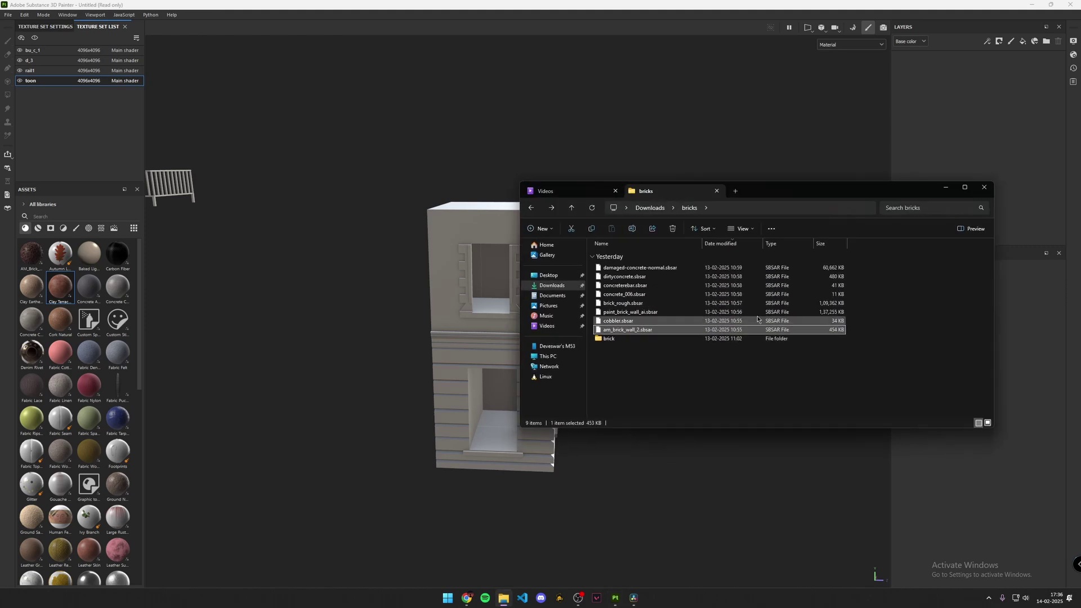
{"action": "left_click", "coordinate": [628, 330]}
{"action": "left_click_drag", "start_coordinate": [629, 331], "coordinate": [461, 247]}
{"action": "left_click", "coordinate": [944, 188]}
{"action": "scroll", "coordinate": [605, 221], "scroll_direction": "up", "scroll_amount": 3}
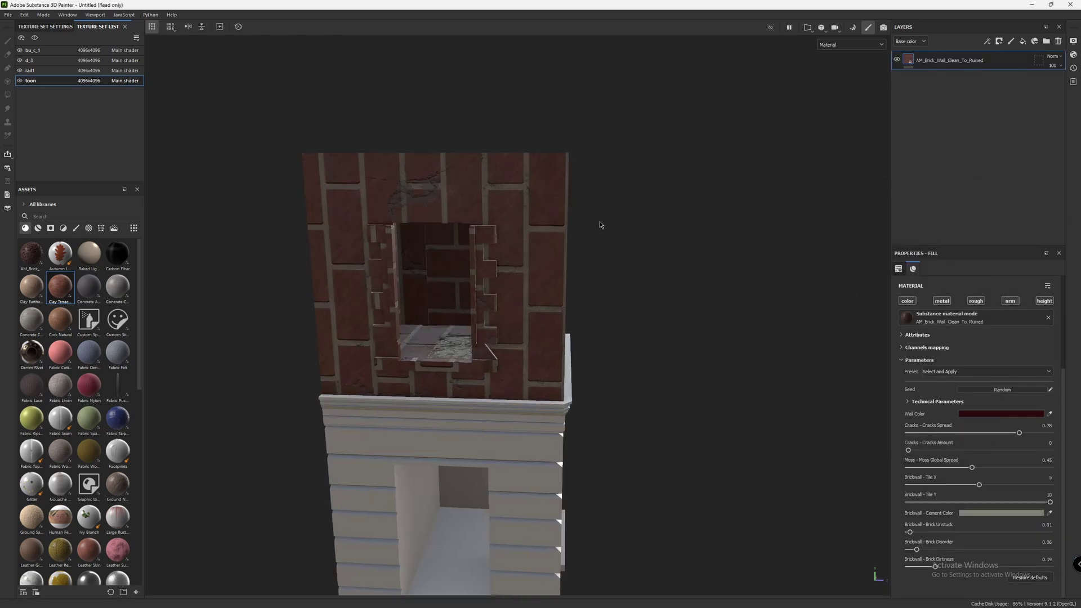
{"action": "left_click_drag", "start_coordinate": [600, 224], "coordinate": [723, 418], "text": "alt"}
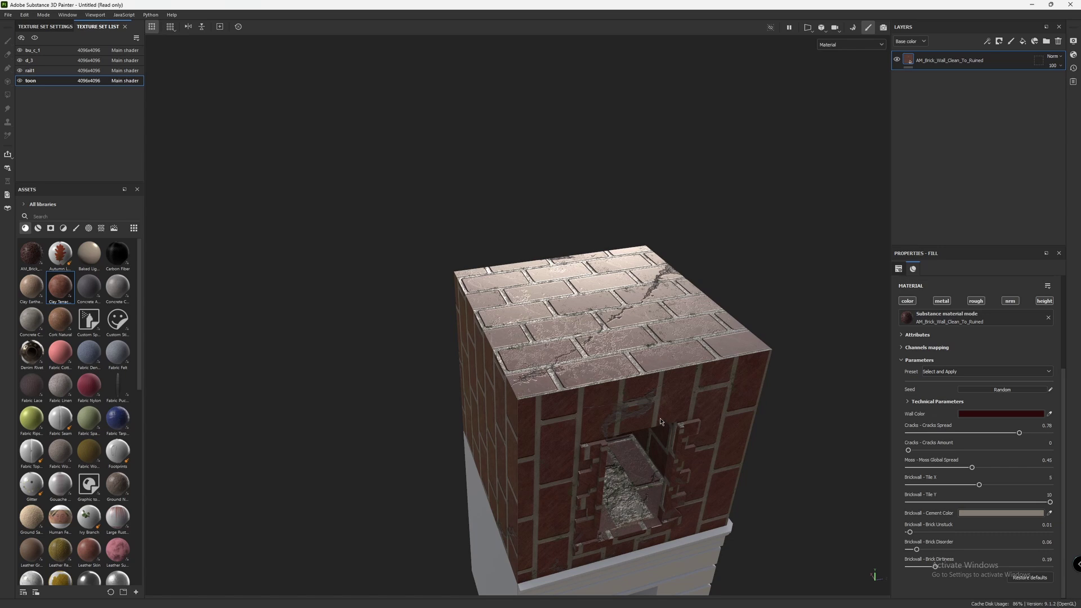
{"action": "left_click_drag", "start_coordinate": [697, 305], "coordinate": [566, 250], "text": "alt"}
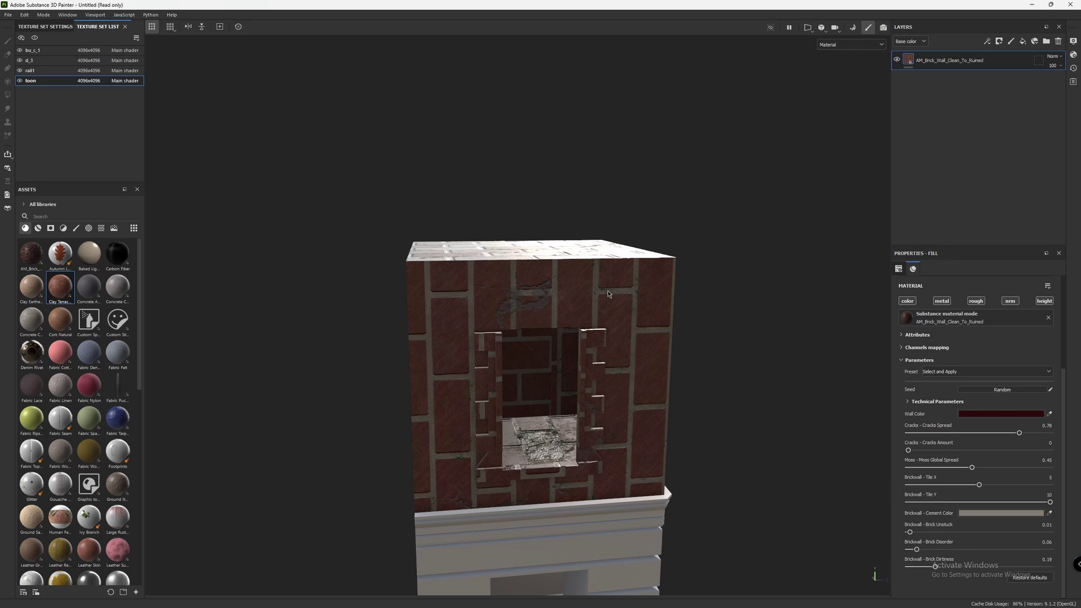
Step: Set the brick wall fill's UV tiling to 4 and its rotation to 90
{"action": "left_click", "coordinate": [899, 268]}
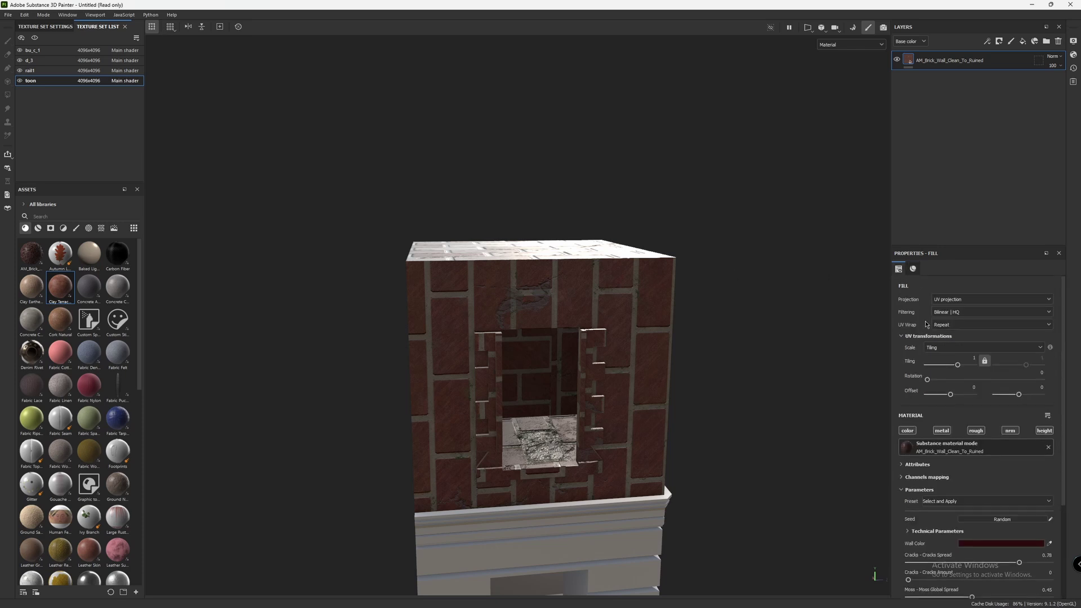
{"action": "left_click", "coordinate": [973, 357]}
{"action": "type", "text": "4"}
{"action": "key", "text": "Return"}
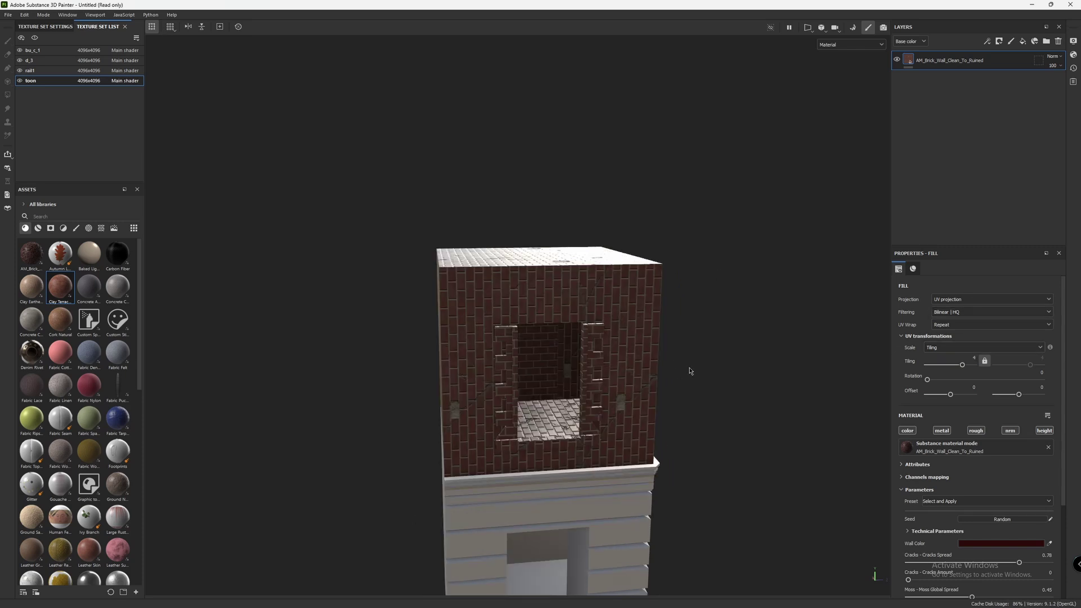
{"action": "left_click", "coordinate": [1042, 372]}
{"action": "type", "text": "90"}
{"action": "key", "text": "Return"}
{"action": "left_click_drag", "start_coordinate": [677, 319], "coordinate": [584, 265], "text": "alt"}
{"action": "scroll", "coordinate": [603, 353], "scroll_direction": "up", "scroll_amount": 3}
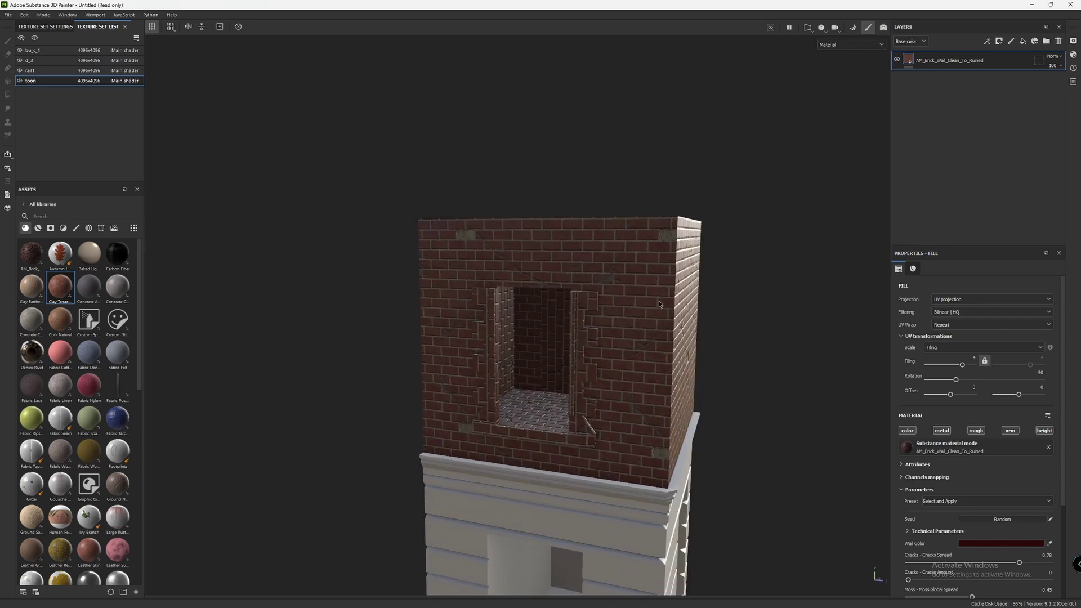
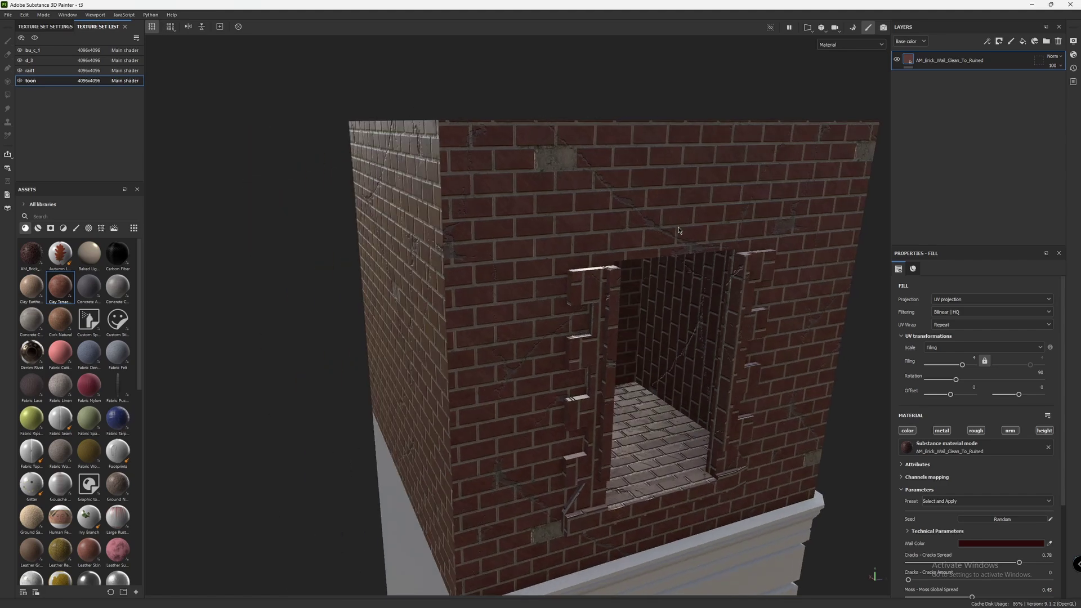
Step: Add a black mask to the AM_Brick_Wall_Clean_To_Ruined layer
{"action": "left_click_drag", "start_coordinate": [740, 218], "coordinate": [677, 191], "text": "alt"}
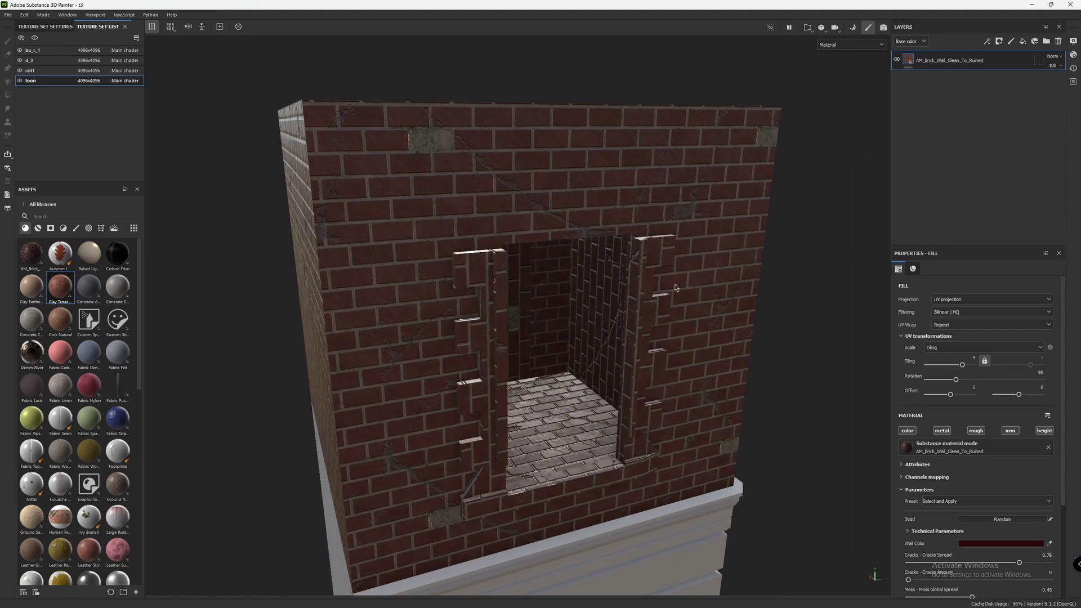
{"action": "left_click_drag", "start_coordinate": [675, 284], "coordinate": [578, 204], "text": "alt"}
{"action": "left_click_drag", "start_coordinate": [585, 300], "coordinate": [704, 273], "text": "alt"}
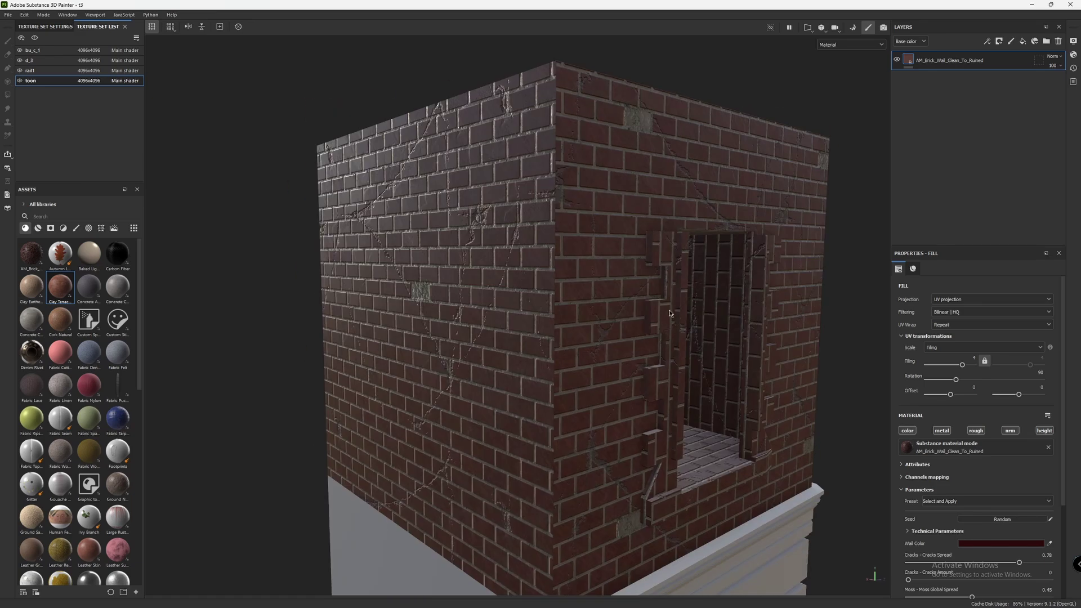
{"action": "left_click_drag", "start_coordinate": [714, 219], "coordinate": [626, 252], "text": "alt"}
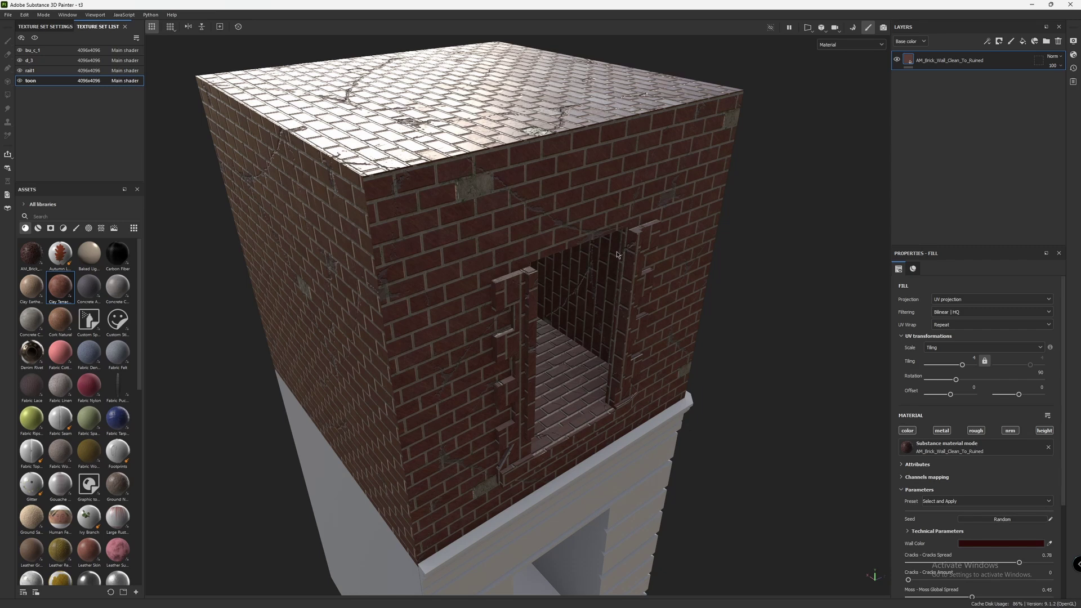
{"action": "left_click", "coordinate": [999, 42]}
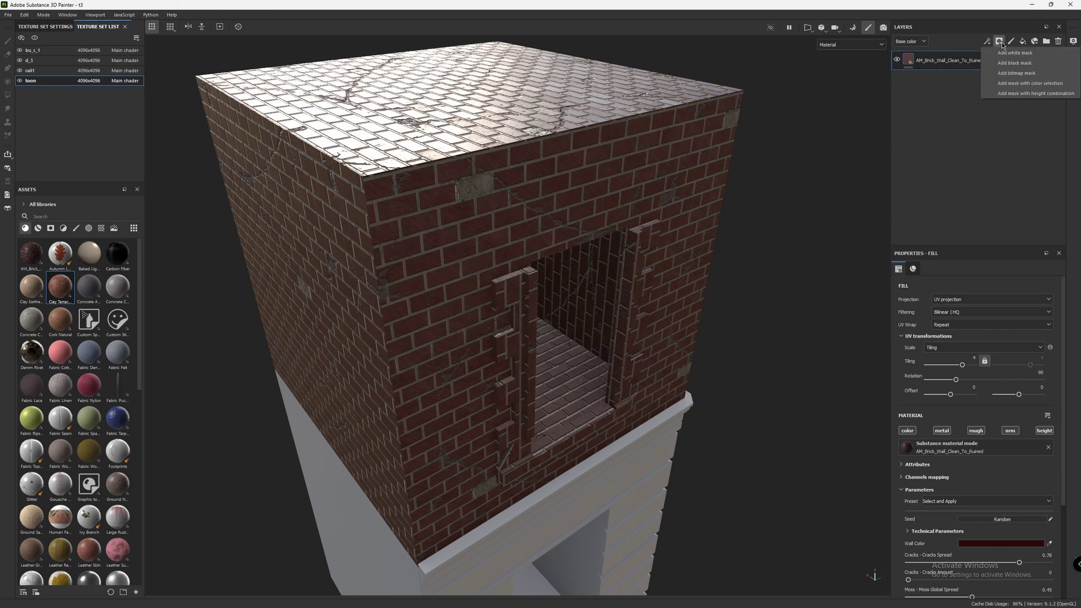
{"action": "left_click", "coordinate": [1013, 53]}
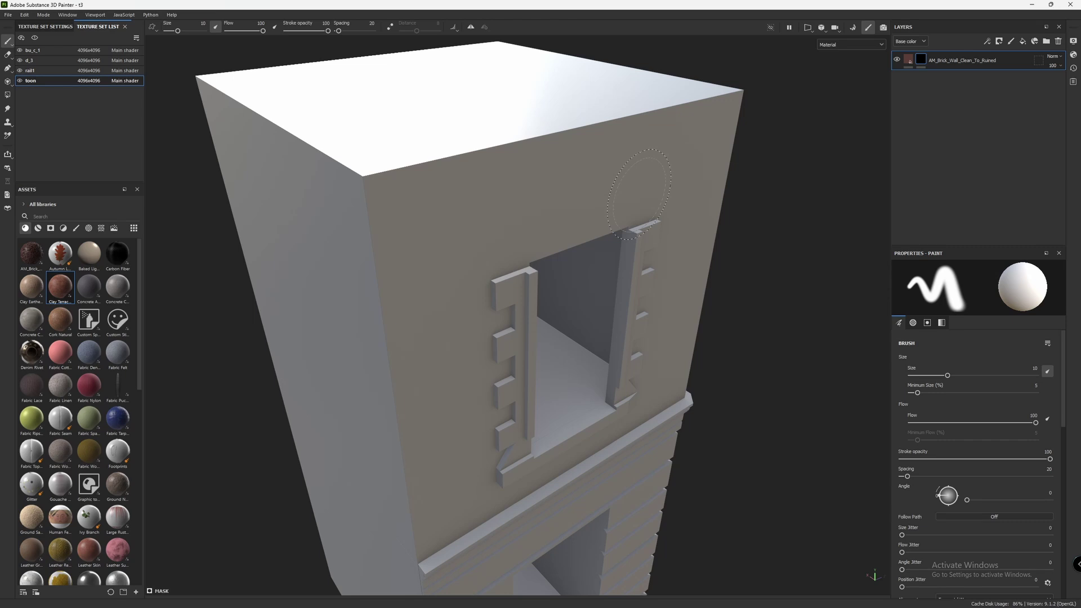
Step: Try to paint the brick onto the upper floor around its window by brushing the layer's mask, and undo the strokes
{"action": "left_click_drag", "start_coordinate": [639, 194], "coordinate": [610, 126], "text": "alt"}
{"action": "left_click_drag", "start_coordinate": [580, 160], "coordinate": [631, 147]}
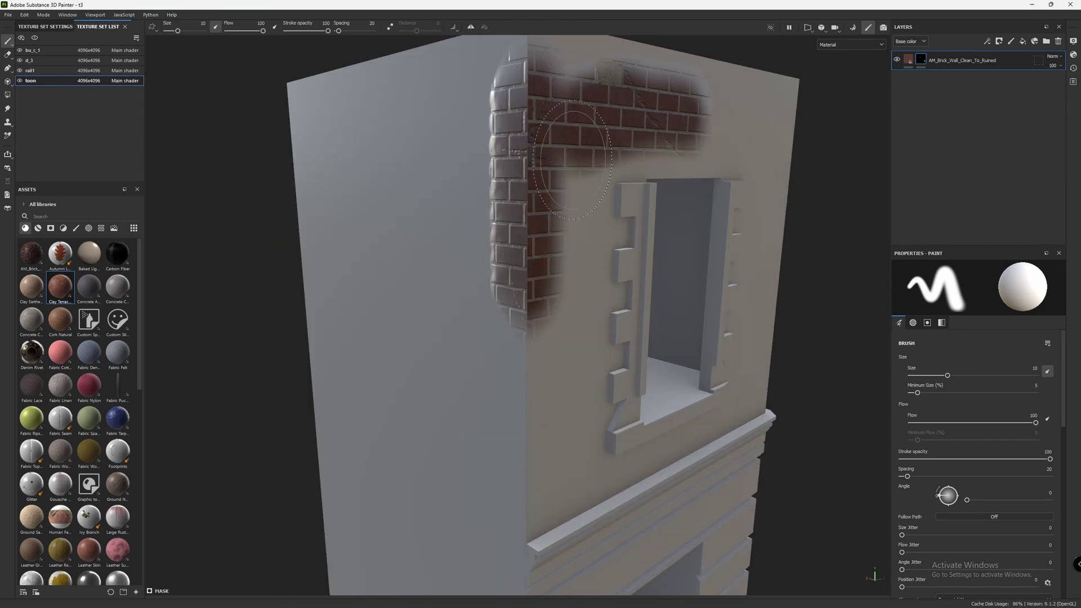
{"action": "left_click_drag", "start_coordinate": [567, 152], "coordinate": [544, 310]}
{"action": "mouse_move", "coordinate": [515, 158]}
{"action": "left_mouse_down", "text": "alt"}
{"action": "mouse_move", "coordinate": [543, 183]}
{"action": "mouse_move", "coordinate": [566, 181]}
{"action": "left_mouse_up", "text": "alt"}
{"action": "mouse_move", "coordinate": [509, 93]}
{"action": "left_mouse_down"}
{"action": "mouse_move", "coordinate": [480, 121]}
{"action": "mouse_move", "coordinate": [470, 315]}
{"action": "mouse_move", "coordinate": [501, 239]}
{"action": "left_mouse_up"}
{"action": "left_click_drag", "start_coordinate": [566, 194], "coordinate": [525, 205], "text": "alt"}
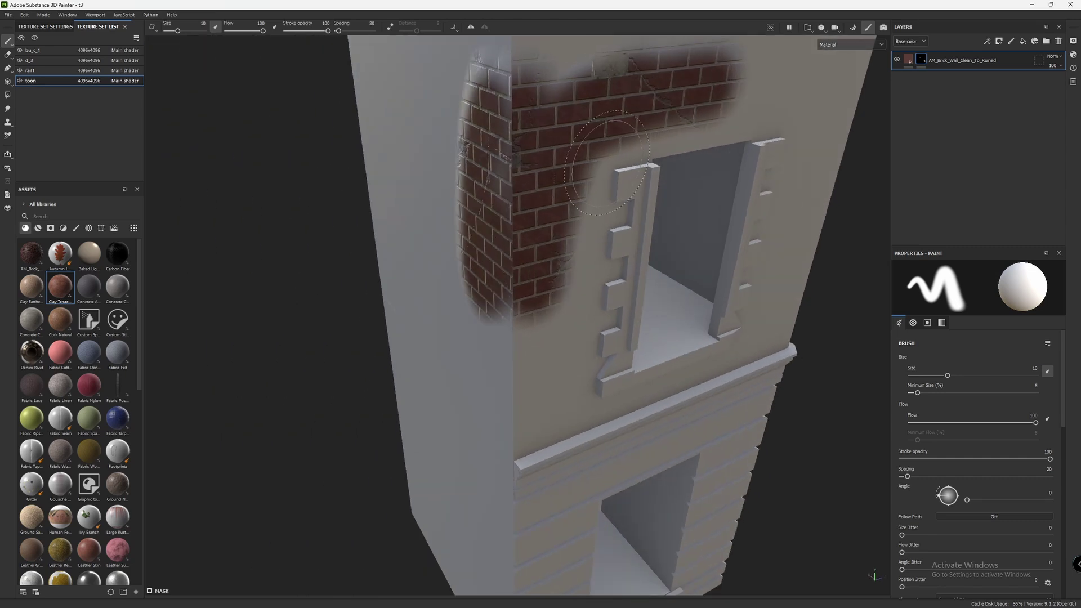
{"action": "left_click_drag", "start_coordinate": [611, 169], "coordinate": [608, 220]}
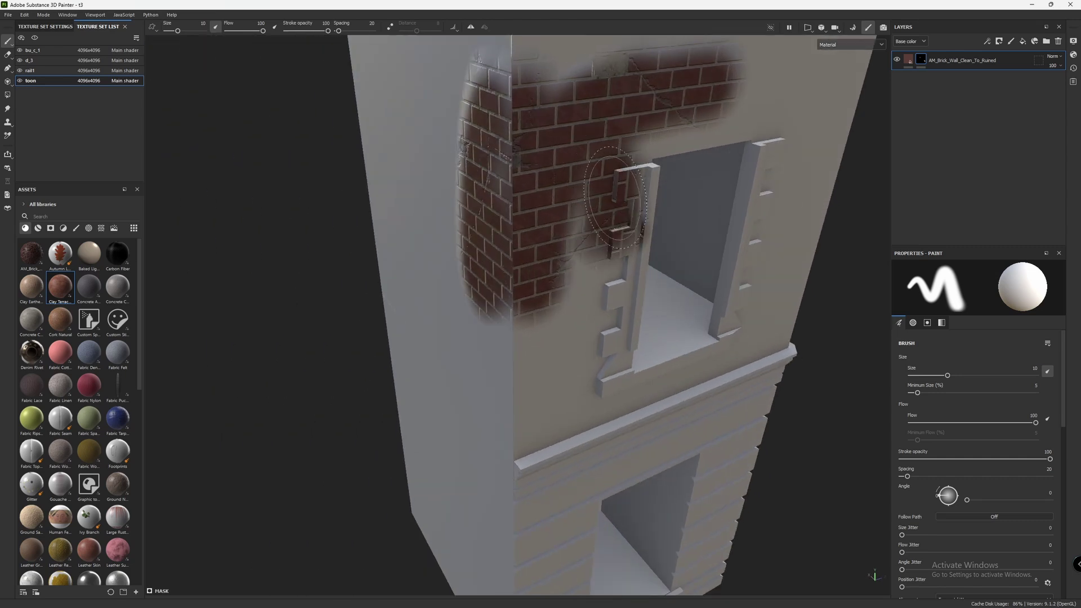
{"action": "key", "text": "ctrl+z"}
{"action": "key", "text": "ctrl+z"}
{"action": "key", "text": "ctrl+z"}
{"action": "key", "text": "ctrl+z"}
{"action": "key", "text": "ctrl+z"}
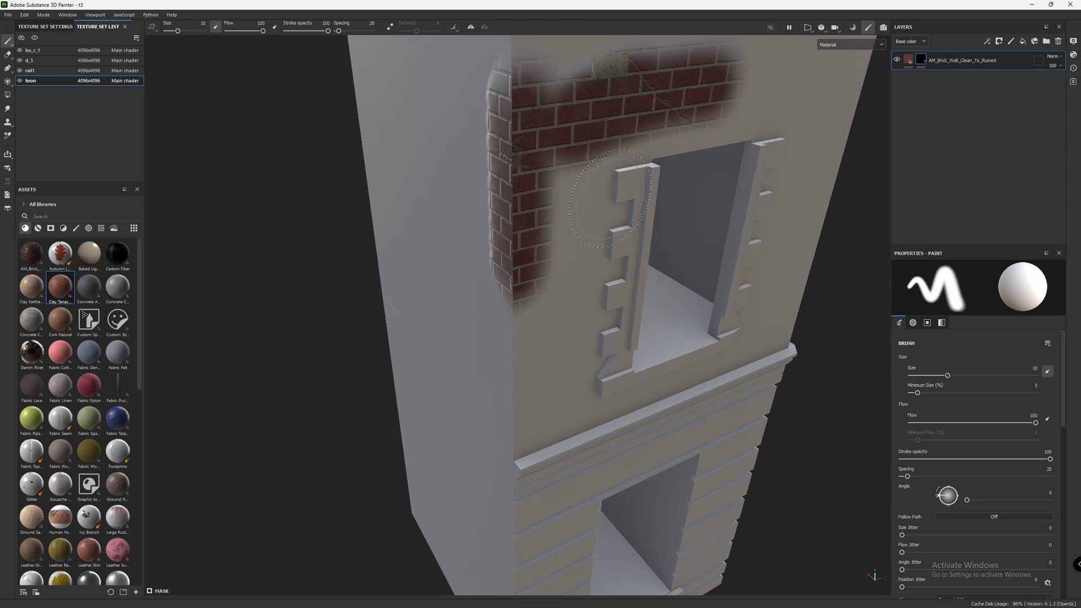
Step: With Polygon Fill at color 1, fill the brick mask over the upper floor's wall face around the window
{"action": "left_click", "coordinate": [7, 95]}
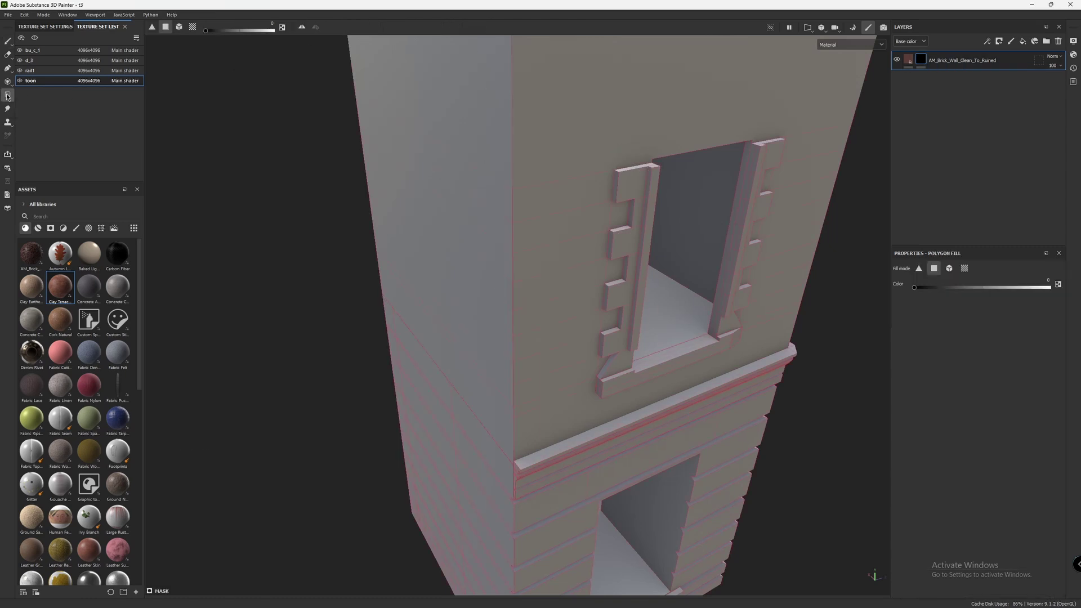
{"action": "scroll", "coordinate": [566, 269], "scroll_direction": "down", "scroll_amount": 2}
{"action": "left_click_drag", "start_coordinate": [654, 241], "coordinate": [671, 211], "text": "alt"}
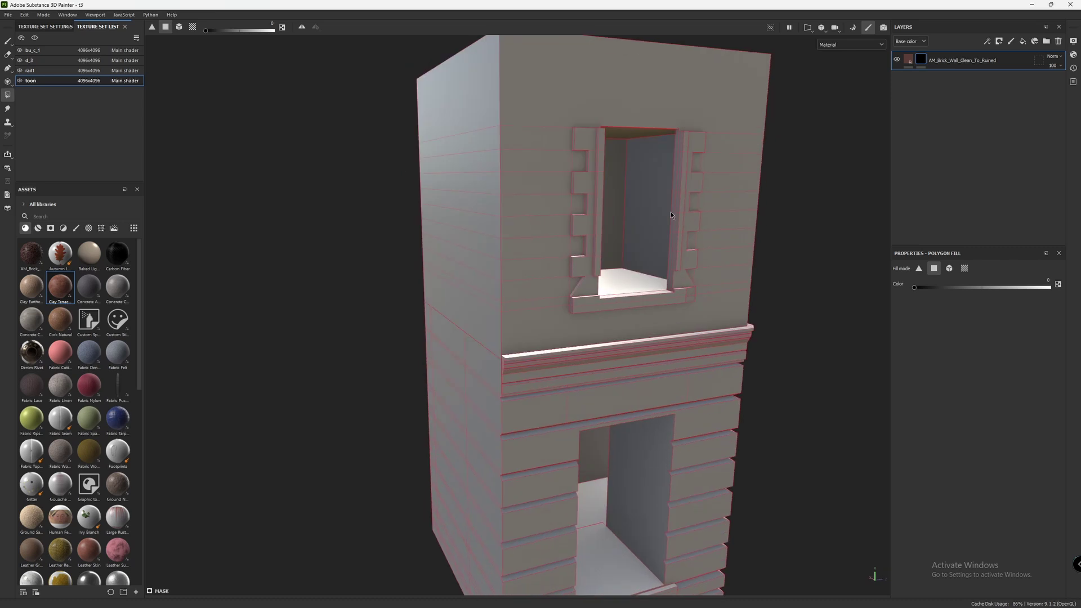
{"action": "middle_click_drag", "start_coordinate": [671, 211], "coordinate": [542, 285], "text": "alt"}
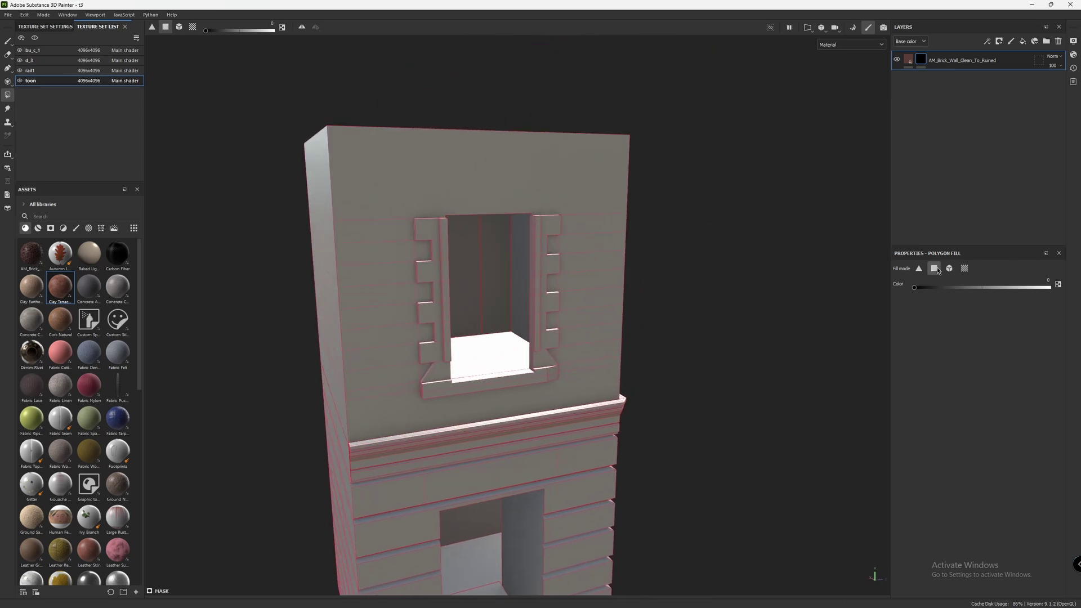
{"action": "left_click_drag", "start_coordinate": [913, 287], "coordinate": [1080, 298]}
{"action": "left_click_drag", "start_coordinate": [372, 176], "coordinate": [372, 417]}
{"action": "left_click_drag", "start_coordinate": [593, 165], "coordinate": [581, 387]}
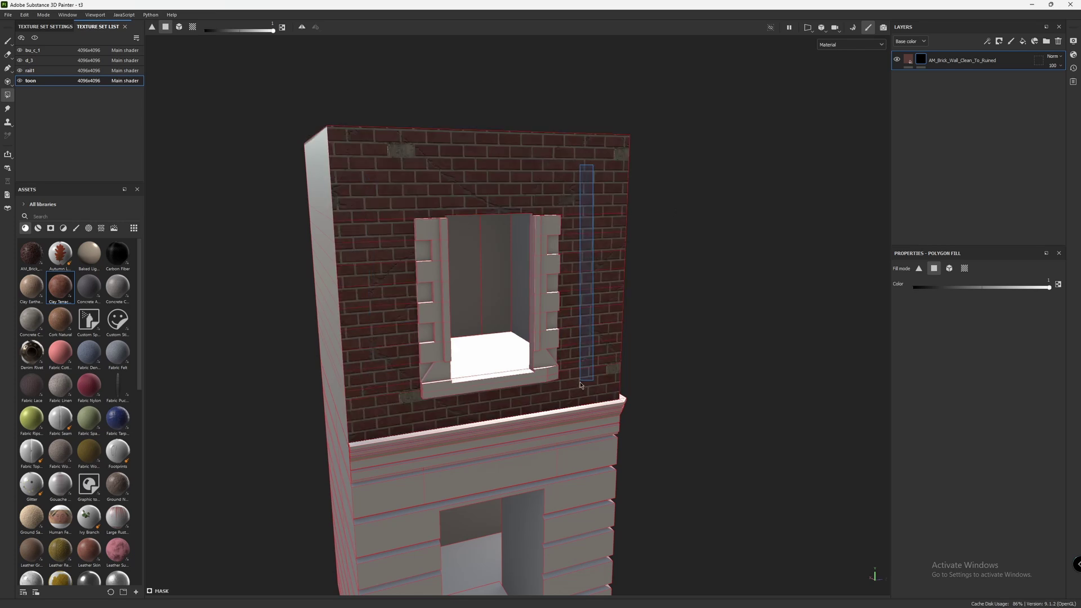
Step: Fill the brick mask over the upper floor's remaining outer walls and roof
{"action": "left_click_drag", "start_coordinate": [377, 279], "coordinate": [513, 256], "text": "alt"}
{"action": "left_click", "coordinate": [307, 225]}
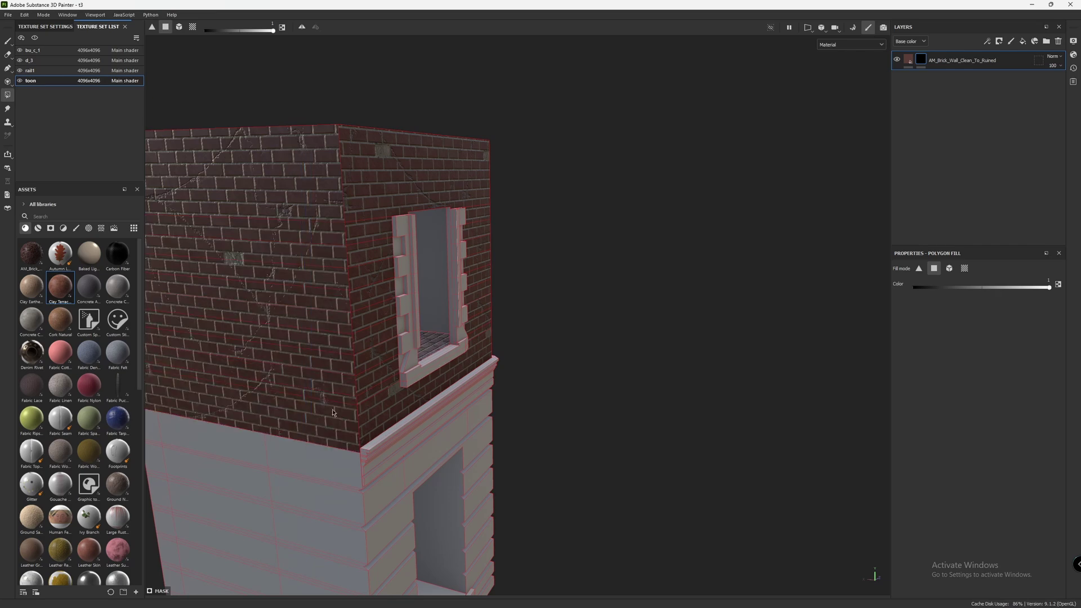
{"action": "left_click_drag", "start_coordinate": [332, 408], "coordinate": [619, 279], "text": "alt"}
{"action": "left_click", "coordinate": [628, 122]}
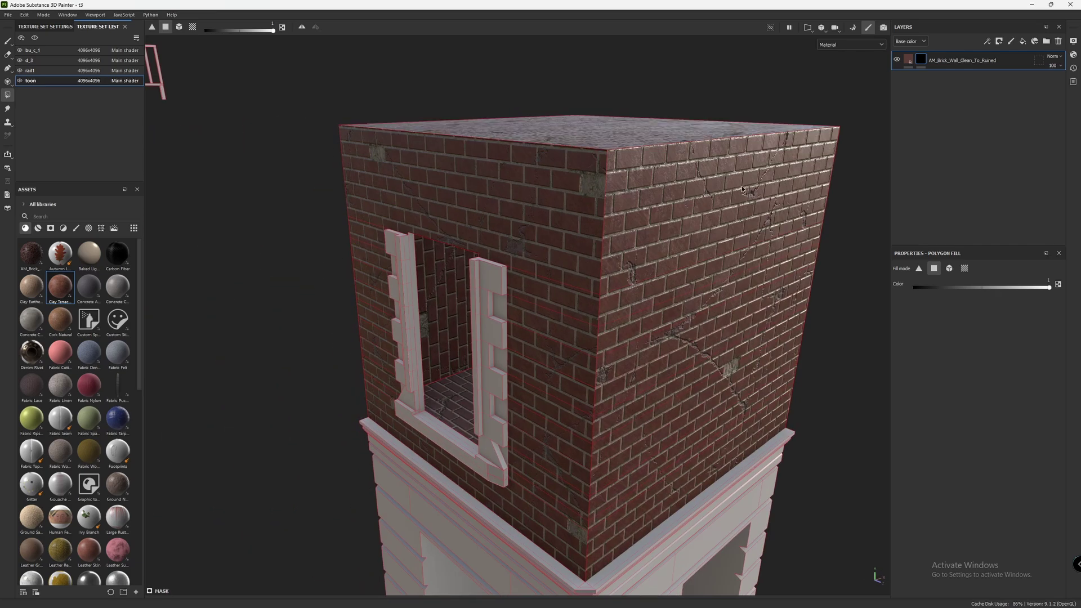
{"action": "mouse_move", "coordinate": [629, 121]}
{"action": "left_mouse_down", "text": "alt"}
{"action": "mouse_move", "coordinate": [437, 193]}
{"action": "mouse_move", "coordinate": [631, 302]}
{"action": "mouse_move", "coordinate": [749, 270]}
{"action": "left_mouse_up", "text": "alt"}
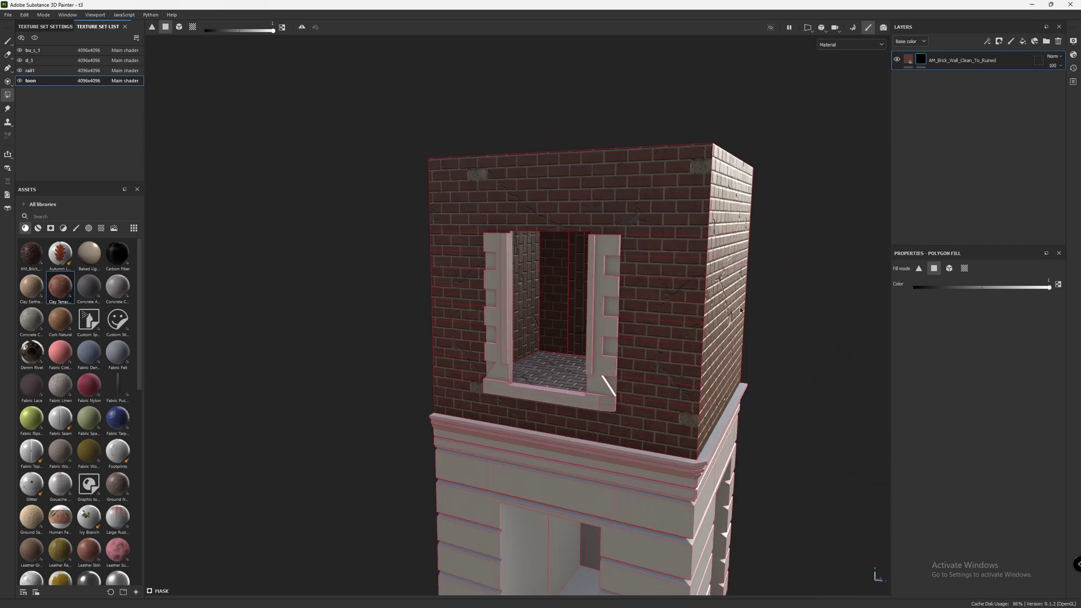
Step: Set the polygon fill color to 0 and mask the brick out of the upper room's interior walls and floor
{"action": "scroll", "coordinate": [563, 310], "scroll_direction": "up", "scroll_amount": 2}
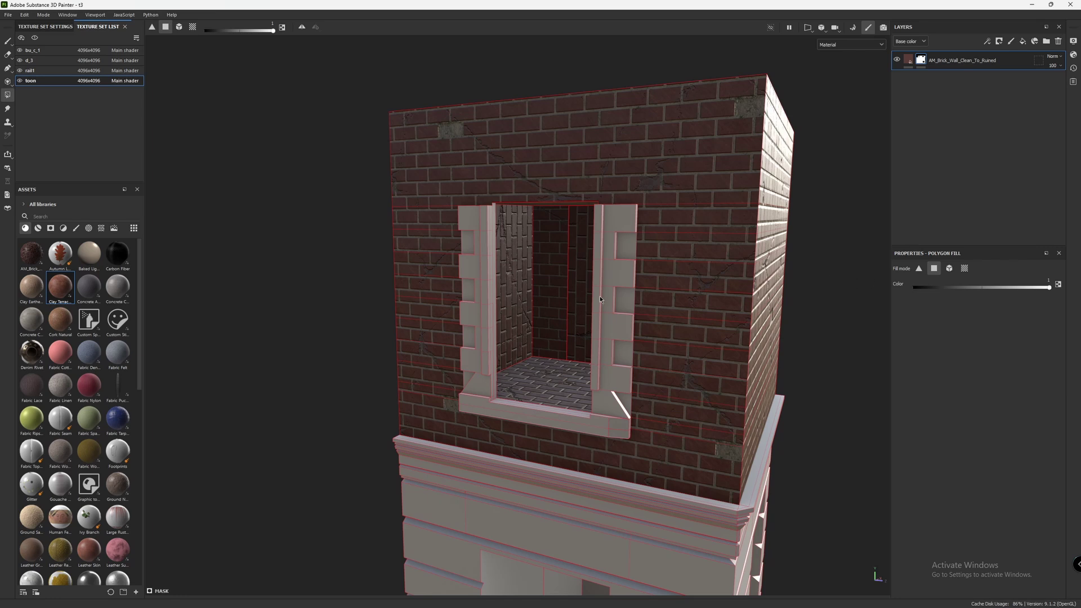
{"action": "left_click_drag", "start_coordinate": [1050, 288], "coordinate": [929, 288]}
{"action": "left_click", "coordinate": [543, 265]}
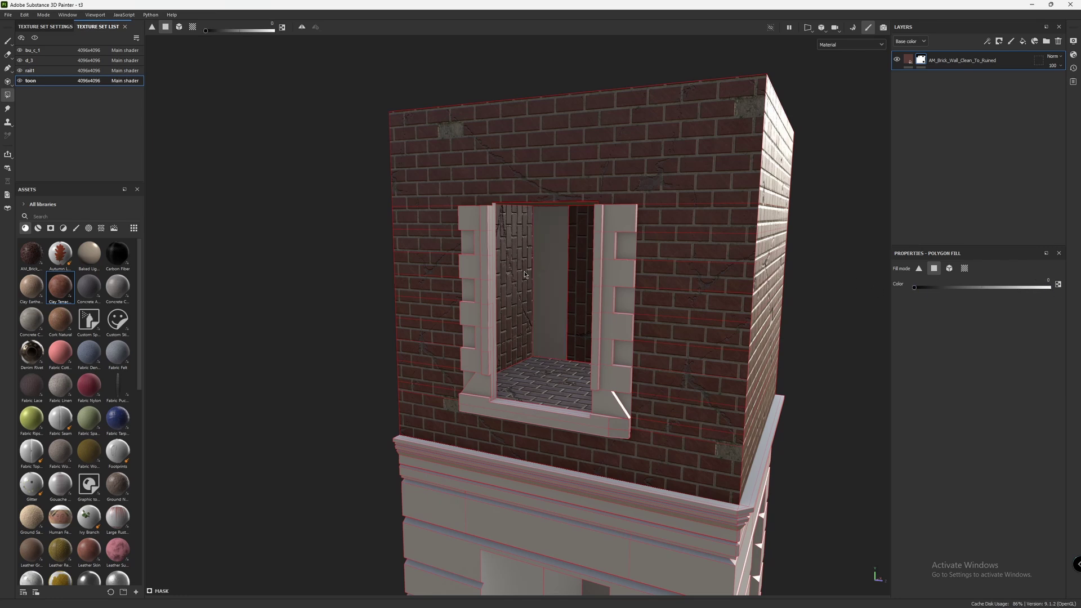
{"action": "left_click", "coordinate": [525, 276]}
{"action": "left_click_drag", "start_coordinate": [537, 273], "coordinate": [671, 244], "text": "alt"}
{"action": "left_click", "coordinate": [617, 245]}
{"action": "left_click", "coordinate": [652, 364]}
{"action": "scroll", "coordinate": [708, 263], "scroll_direction": "up", "scroll_amount": 3}
{"action": "middle_click_drag", "start_coordinate": [833, 265], "coordinate": [700, 273], "text": "alt"}
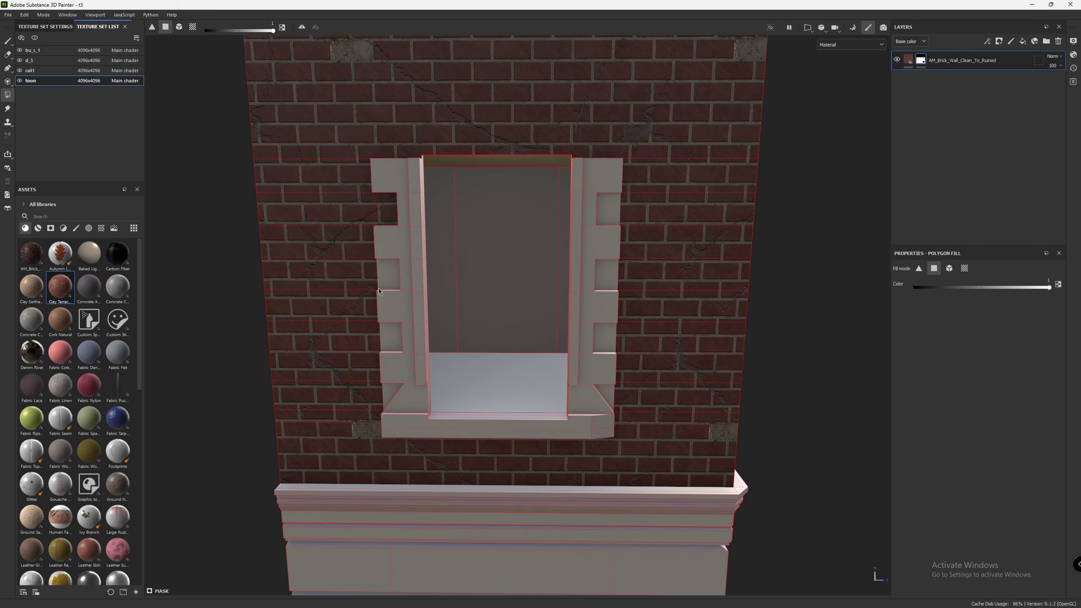
Step: Brighten the brick wall fill's Wall Color to a stronger red
{"action": "scroll", "coordinate": [389, 290], "scroll_direction": "down", "scroll_amount": 5}
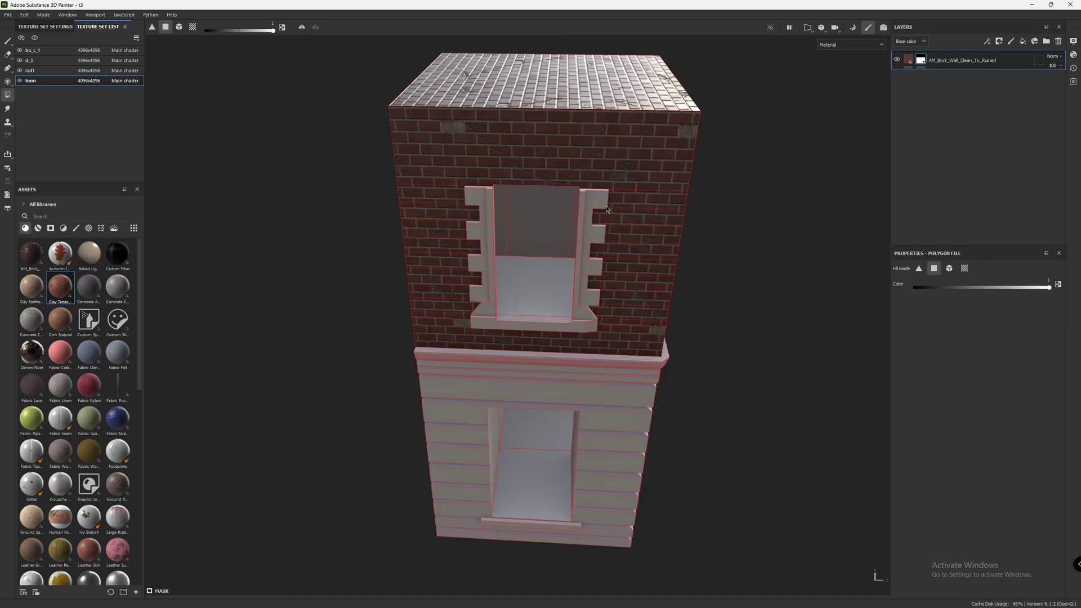
{"action": "left_click", "coordinate": [7, 41]}
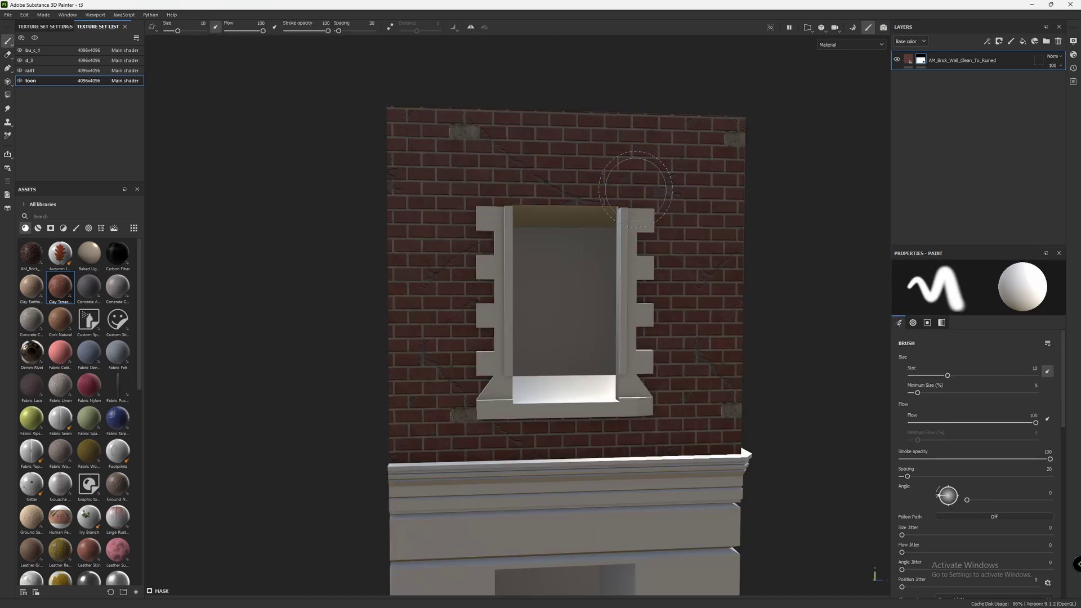
{"action": "left_click_drag", "start_coordinate": [635, 190], "coordinate": [792, 345], "text": "alt"}
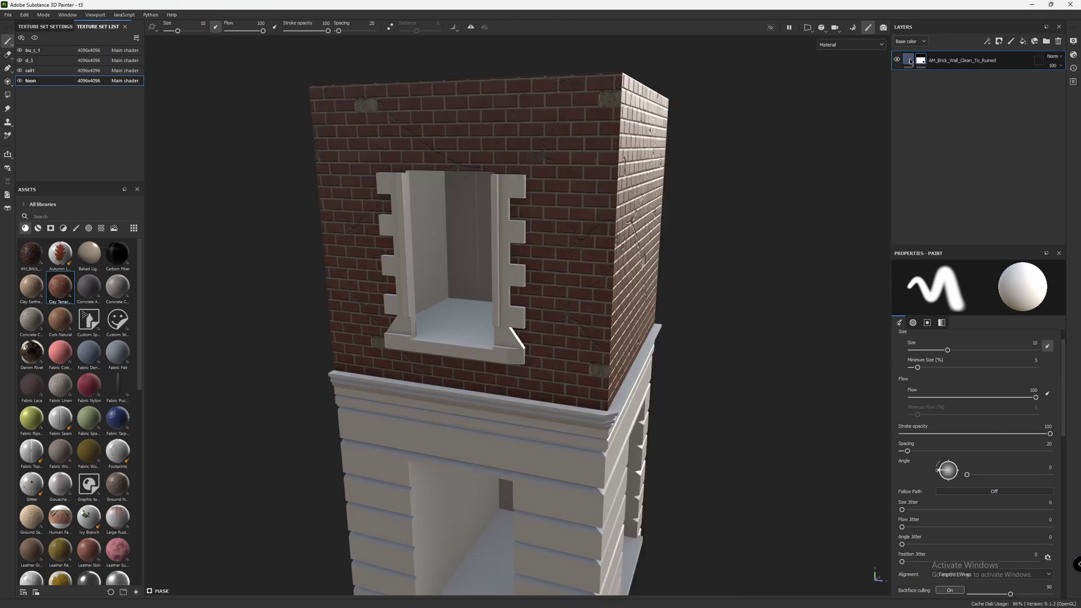
{"action": "left_click", "coordinate": [957, 61]}
{"action": "left_click_drag", "start_coordinate": [946, 247], "coordinate": [942, 141]}
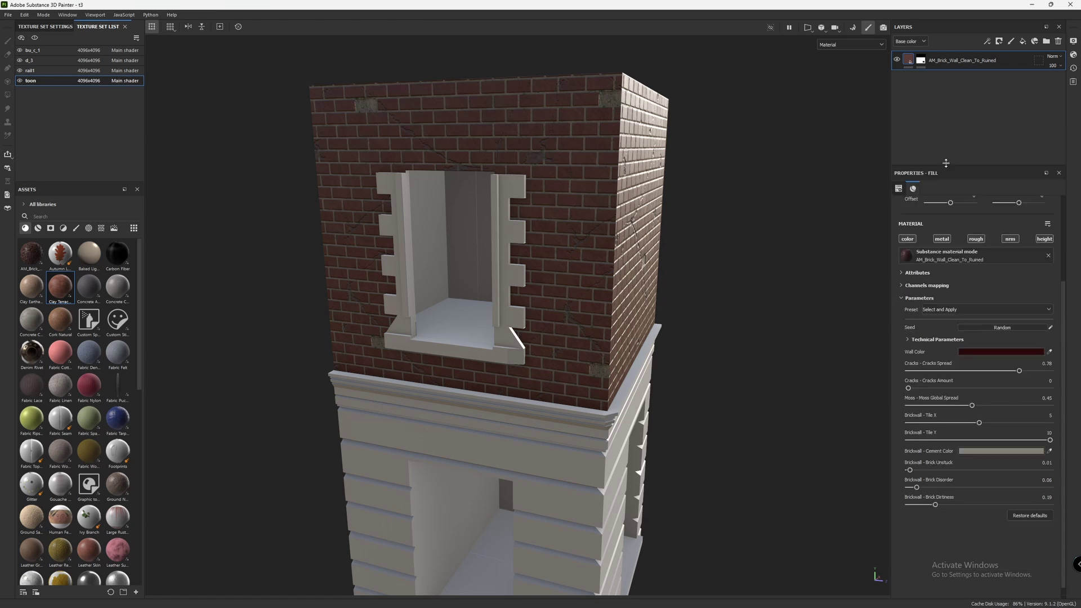
{"action": "left_click", "coordinate": [1003, 322]}
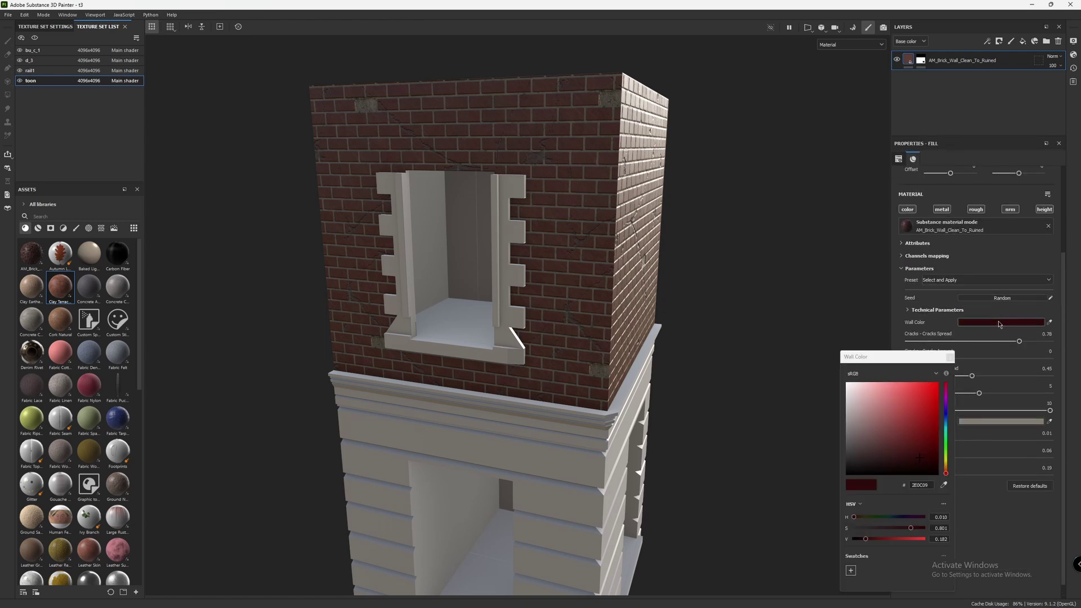
{"action": "left_click_drag", "start_coordinate": [869, 540], "coordinate": [873, 540]}
{"action": "left_click", "coordinate": [819, 383]}
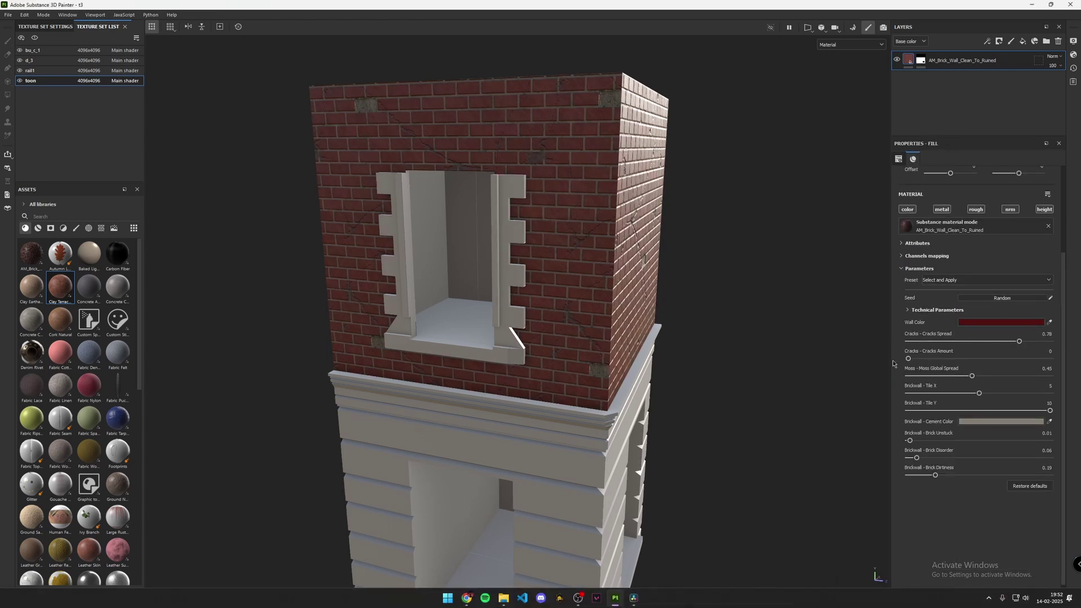
Step: Set Cracks Spread to 0.8, Cracks Amount 0.3, Moss Global Spread 0.6, Tile X 3, Brick Unstuck and Brick Disorder 0.3, and Brick Dirtiness 0.6
{"action": "type", "text": ".8"}
{"action": "key", "text": "Return"}
{"action": "left_click", "coordinate": [1045, 351]}
{"action": "key", "text": "BackSpace"}
{"action": "type", "text": "."}
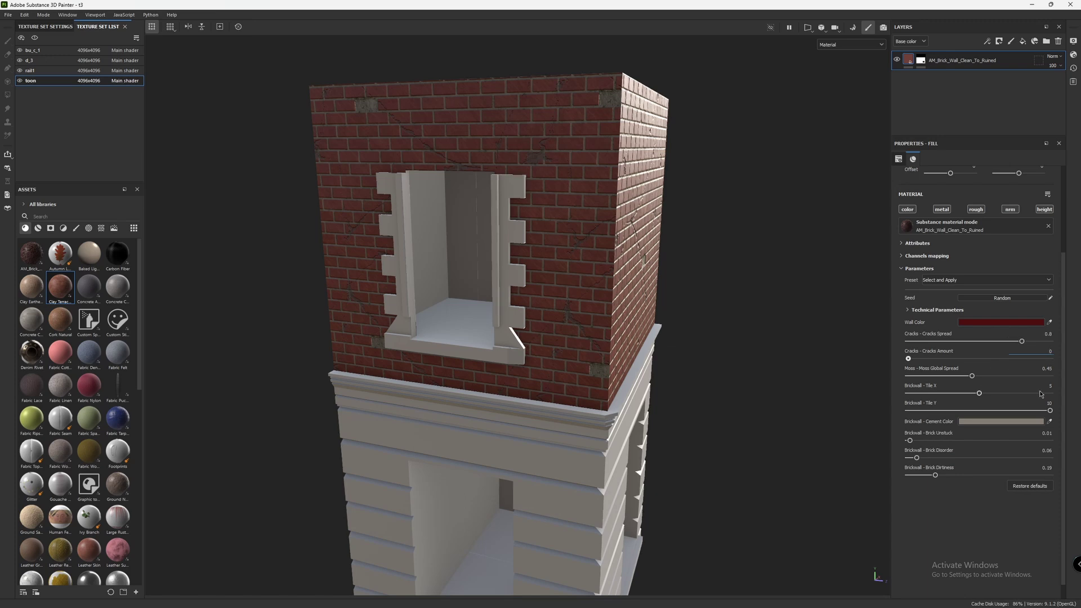
{"action": "type", "text": "0.3"}
{"action": "key", "text": "Return"}
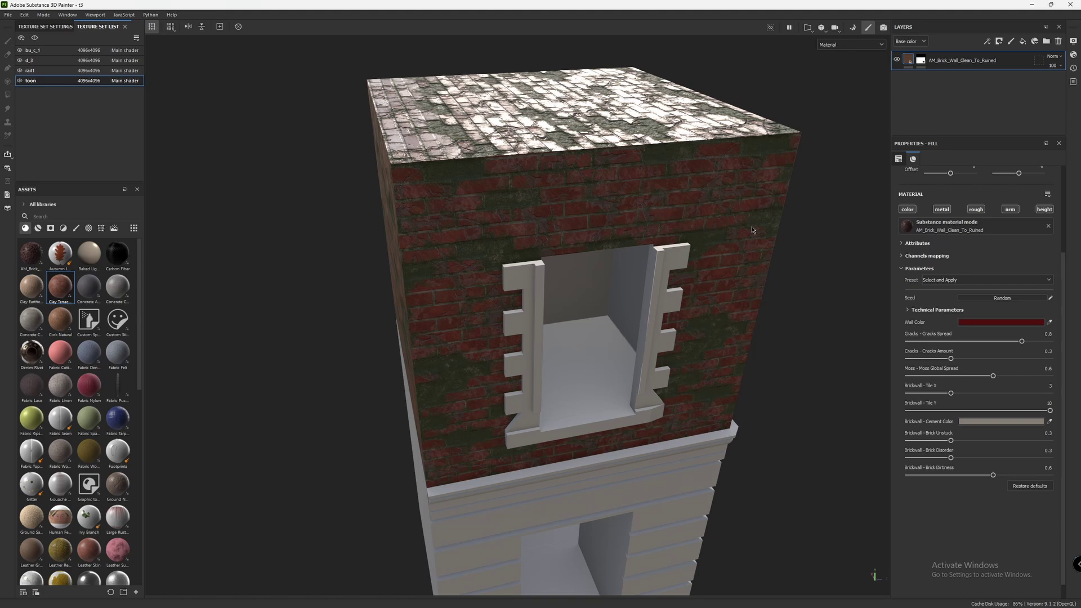
Step: Examine the brick wall's cracks, moss and brick pattern on the upper floor from several sides
{"action": "left_click_drag", "start_coordinate": [752, 227], "coordinate": [742, 214], "text": "alt"}
{"action": "middle_click_drag", "start_coordinate": [742, 214], "coordinate": [538, 240], "text": "alt"}
{"action": "left_click_drag", "start_coordinate": [614, 240], "coordinate": [556, 234], "text": "alt"}
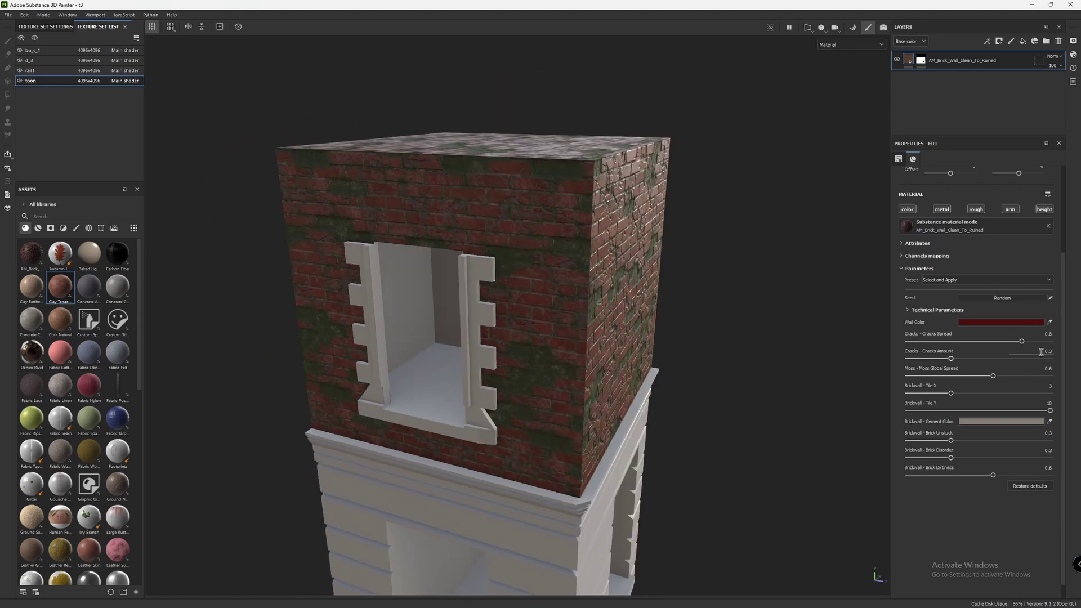
{"action": "scroll", "coordinate": [630, 269], "scroll_direction": "up", "scroll_amount": 5}
{"action": "scroll", "coordinate": [630, 269], "scroll_direction": "down", "scroll_amount": 5}
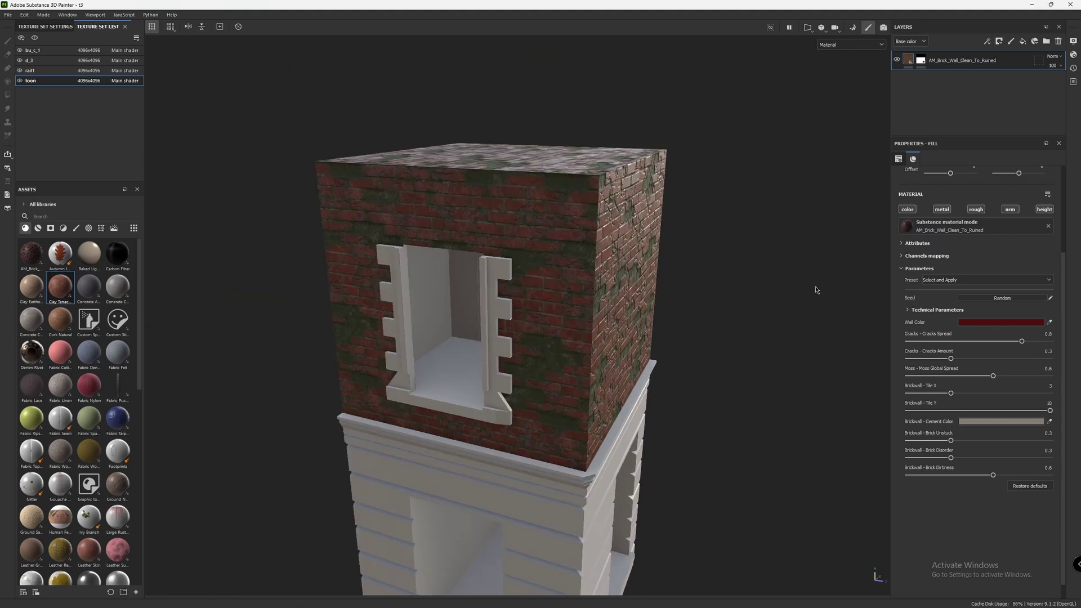
{"action": "left_click_drag", "start_coordinate": [815, 286], "coordinate": [1028, 385], "text": "alt"}
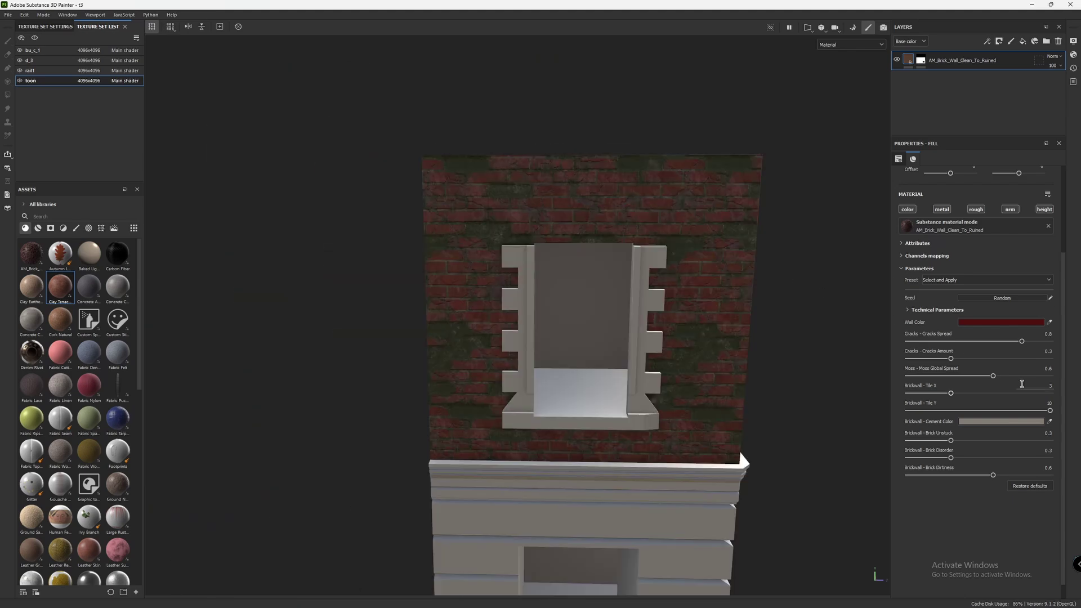
{"action": "left_click_drag", "start_coordinate": [821, 374], "coordinate": [735, 296], "text": "alt"}
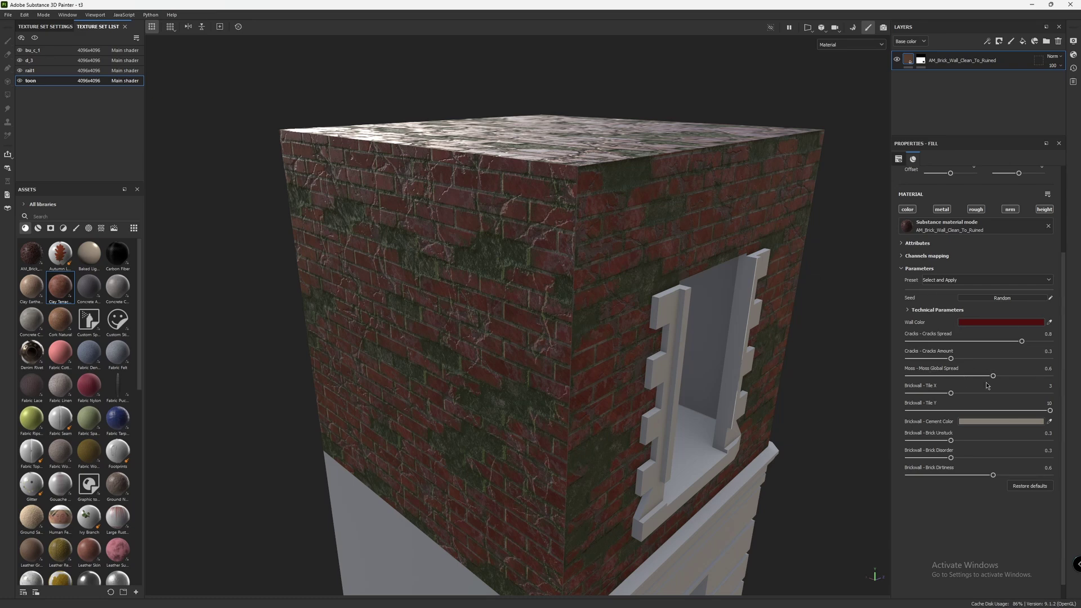
{"action": "scroll", "coordinate": [625, 332], "scroll_direction": "down", "scroll_amount": 2}
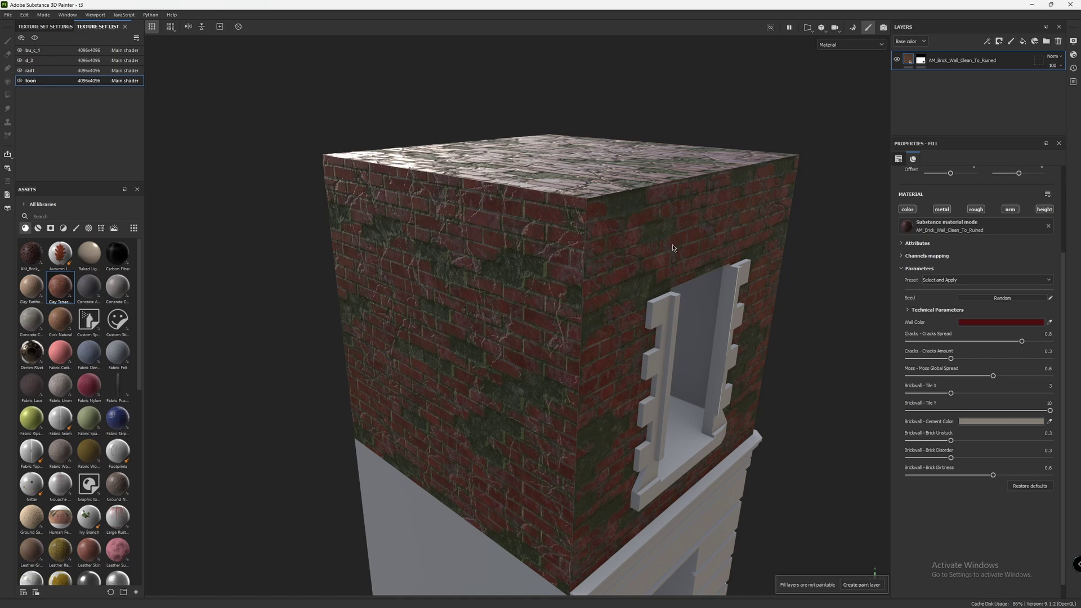
{"action": "mouse_move", "coordinate": [672, 244]}
{"action": "left_mouse_down", "text": "alt"}
{"action": "mouse_move", "coordinate": [573, 274]}
{"action": "mouse_move", "coordinate": [524, 214]}
{"action": "mouse_move", "coordinate": [549, 206]}
{"action": "left_mouse_up", "text": "alt"}
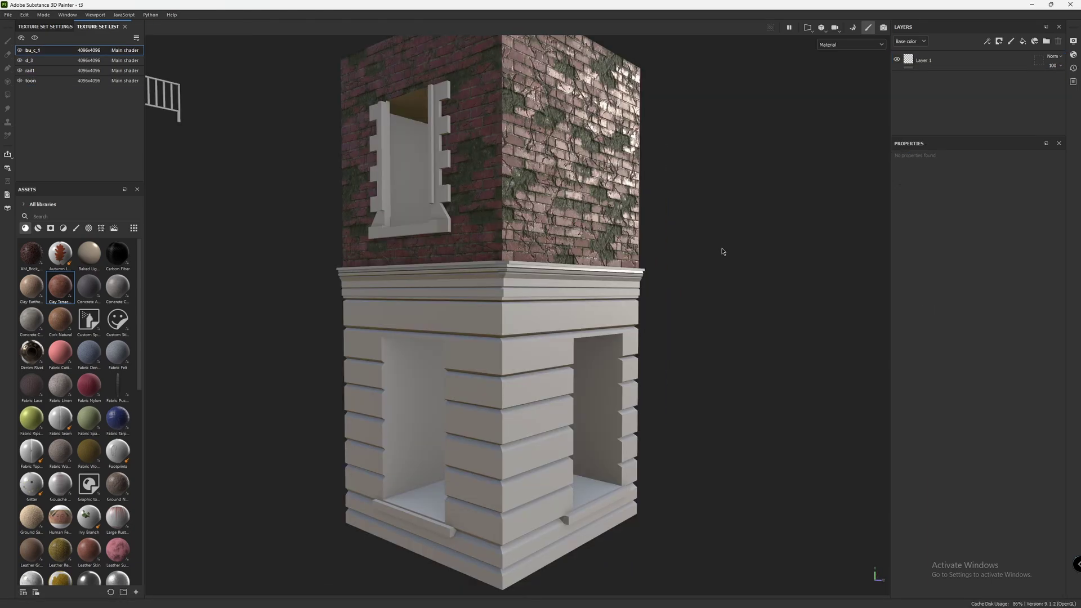
Step: Delete Layer 1 from the bu_c_1 texture set and apply wood_plank_worn_color.spsm from the Downloads folder to the lower floor
{"action": "left_click", "coordinate": [1004, 62]}
{"action": "key", "text": "Delete"}
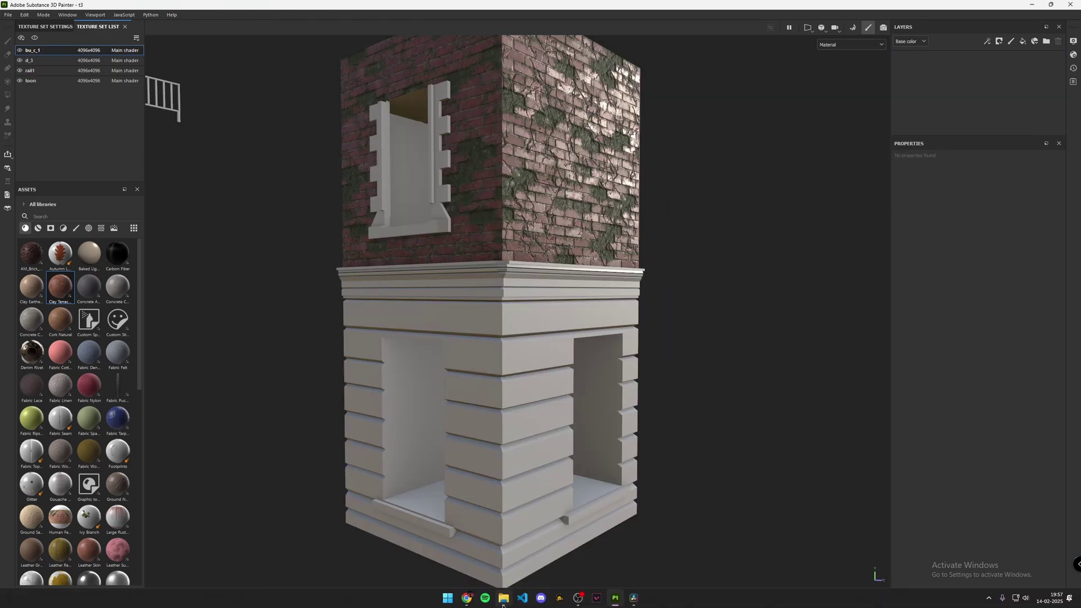
{"action": "left_click", "coordinate": [501, 596]}
{"action": "left_click_drag", "start_coordinate": [669, 268], "coordinate": [483, 376]}
{"action": "left_click", "coordinate": [945, 187]}
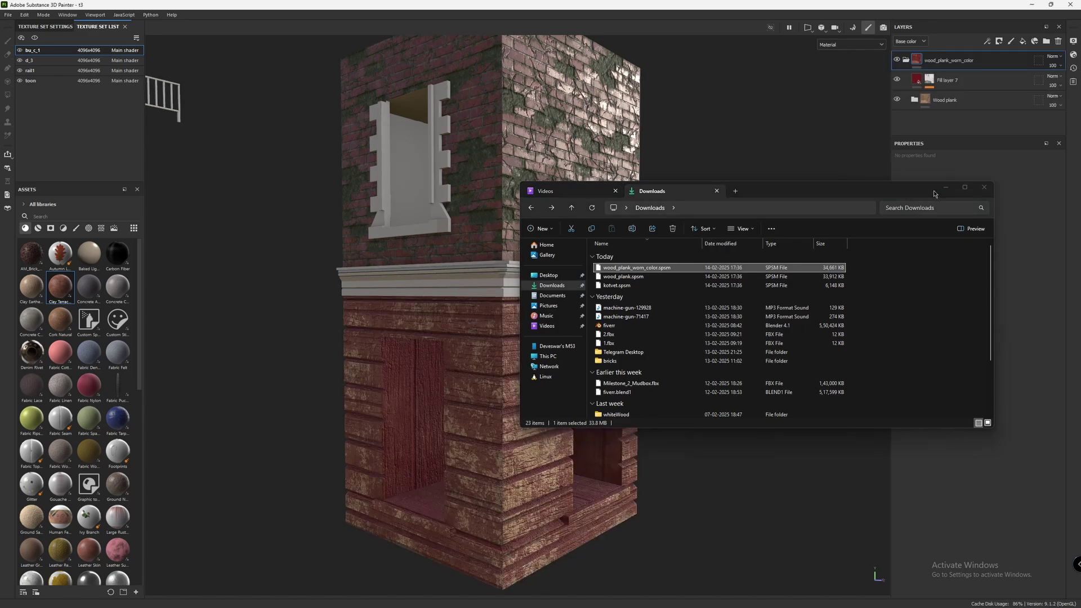
{"action": "left_click_drag", "start_coordinate": [664, 321], "coordinate": [591, 360], "text": "alt"}
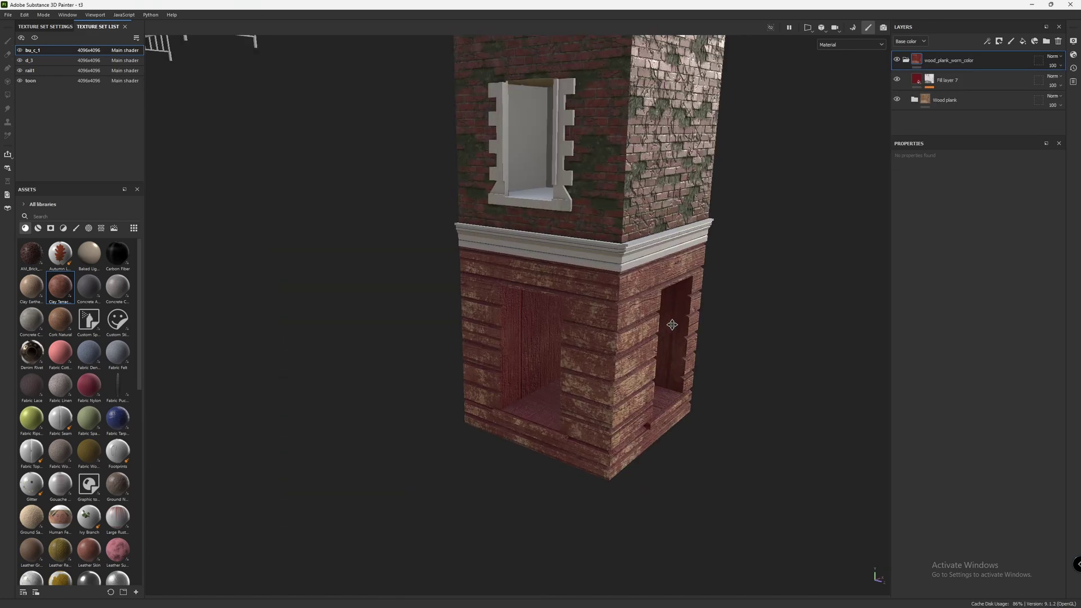
{"action": "scroll", "coordinate": [672, 325], "scroll_direction": "up", "scroll_amount": 3}
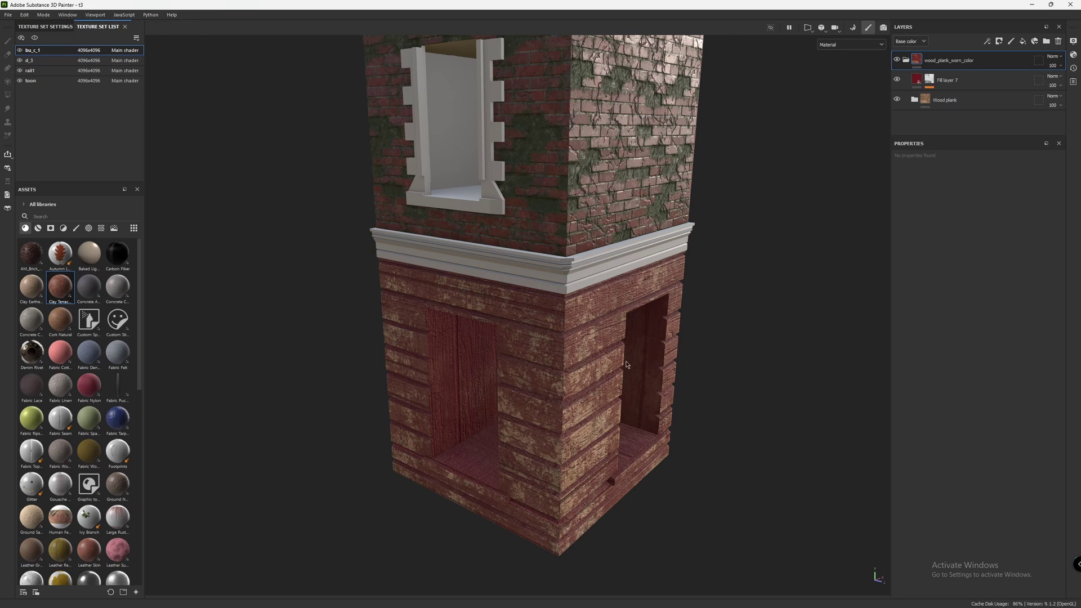
Step: Apply wood_plank.spsm from the Downloads folder to the lower floor above wood_plank_worn_color and collapse the worn-color group
{"action": "left_click", "coordinate": [614, 598]}
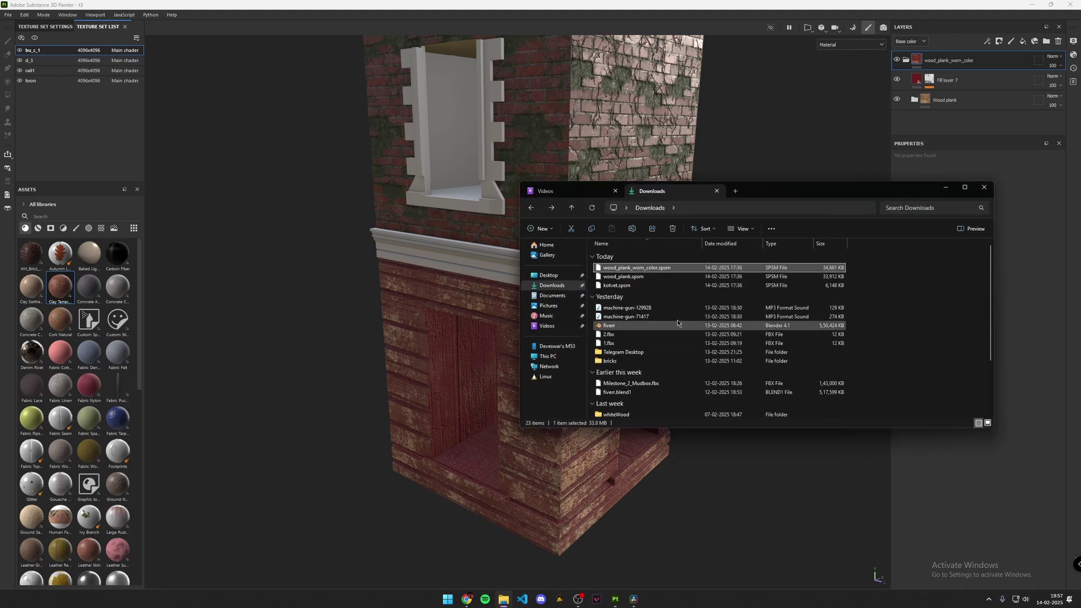
{"action": "left_click_drag", "start_coordinate": [660, 282], "coordinate": [479, 299]}
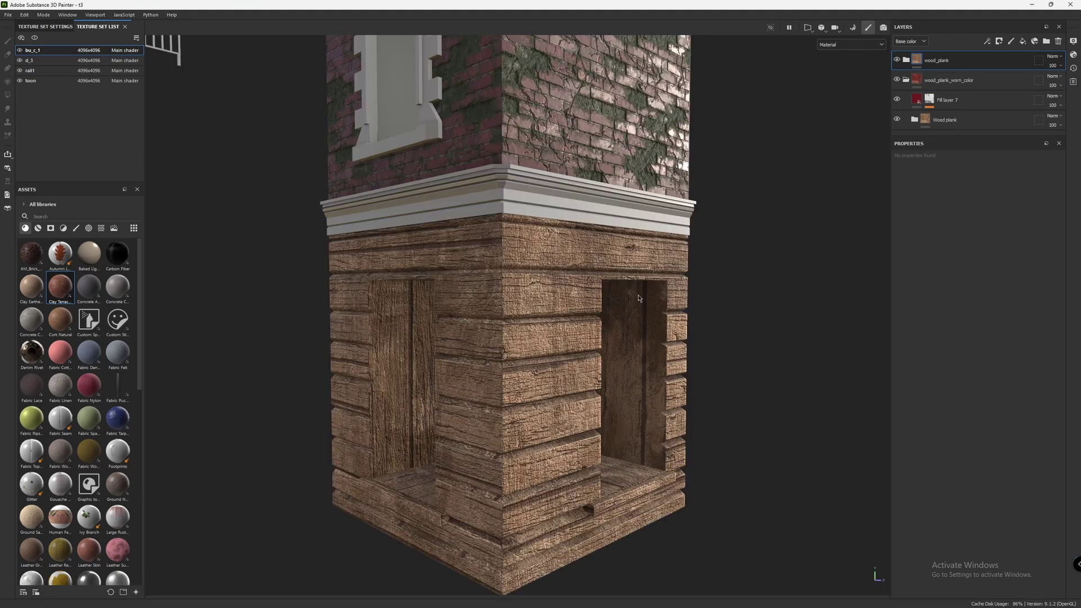
{"action": "left_click_drag", "start_coordinate": [647, 286], "coordinate": [673, 224], "text": "alt"}
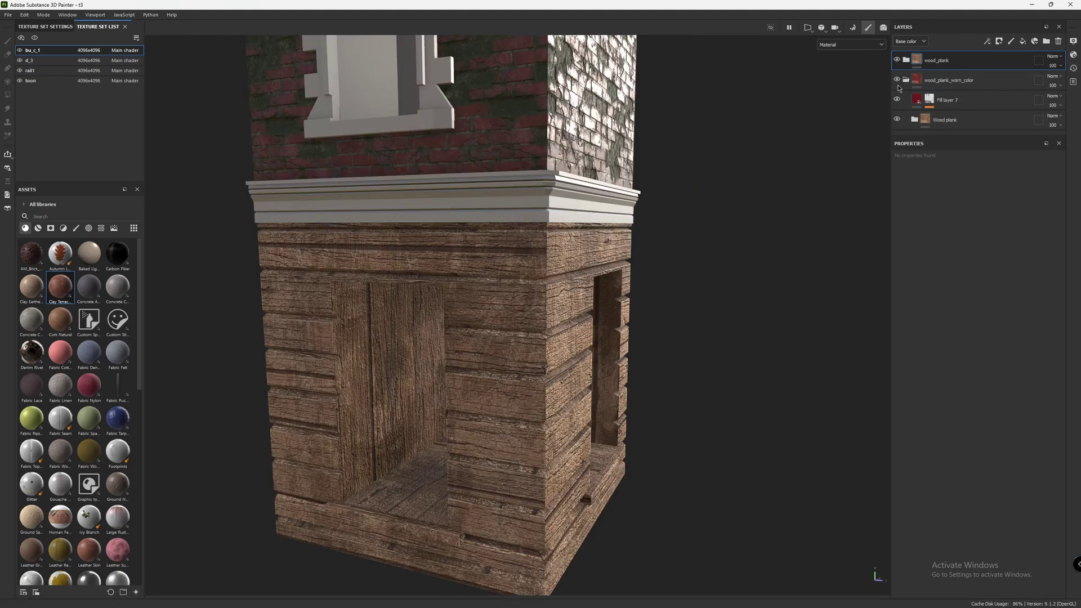
{"action": "left_click", "coordinate": [905, 80]}
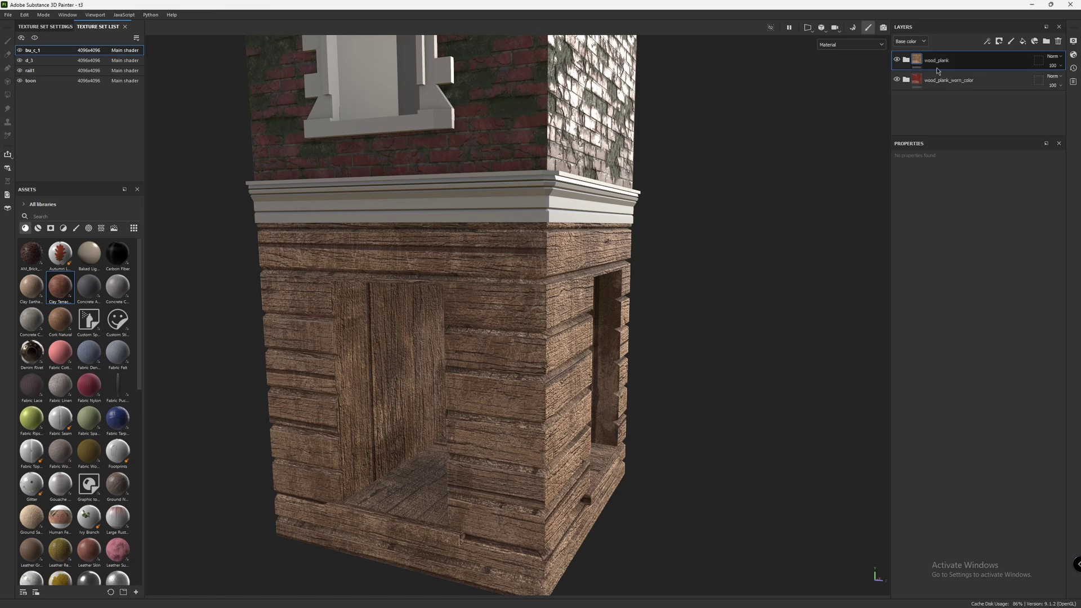
Step: Give the wood_plank group a black mask containing a paint effect
{"action": "left_click", "coordinate": [999, 41]}
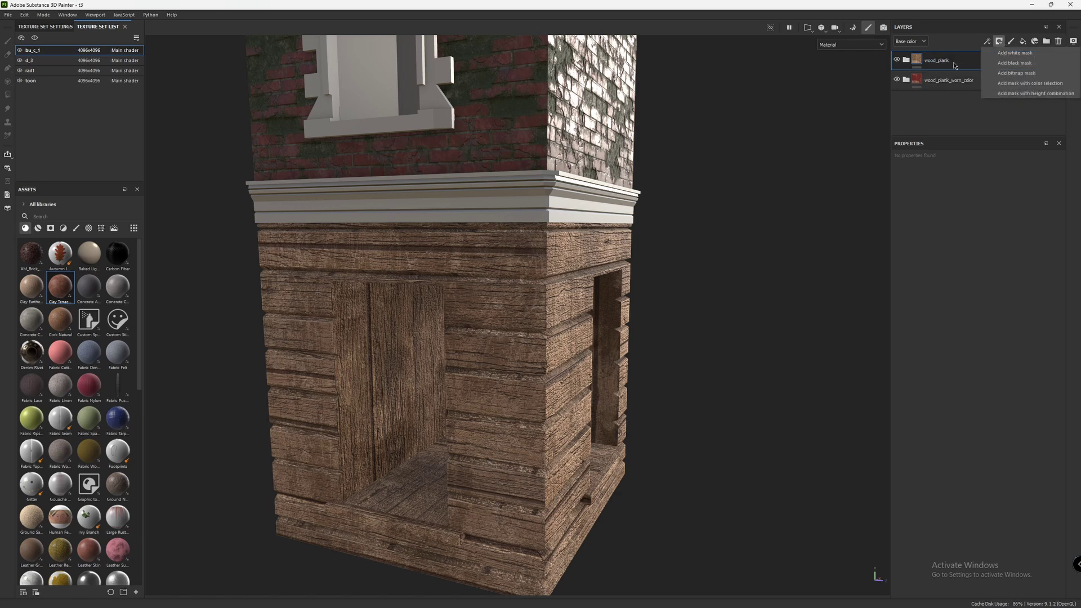
{"action": "left_click", "coordinate": [1012, 63]}
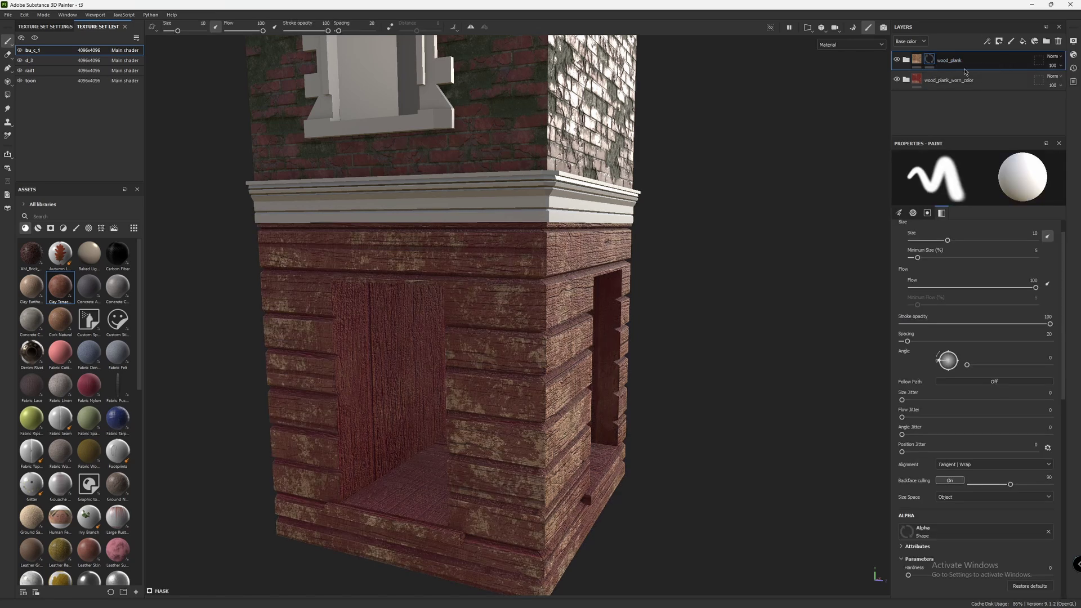
{"action": "left_click", "coordinate": [987, 41]}
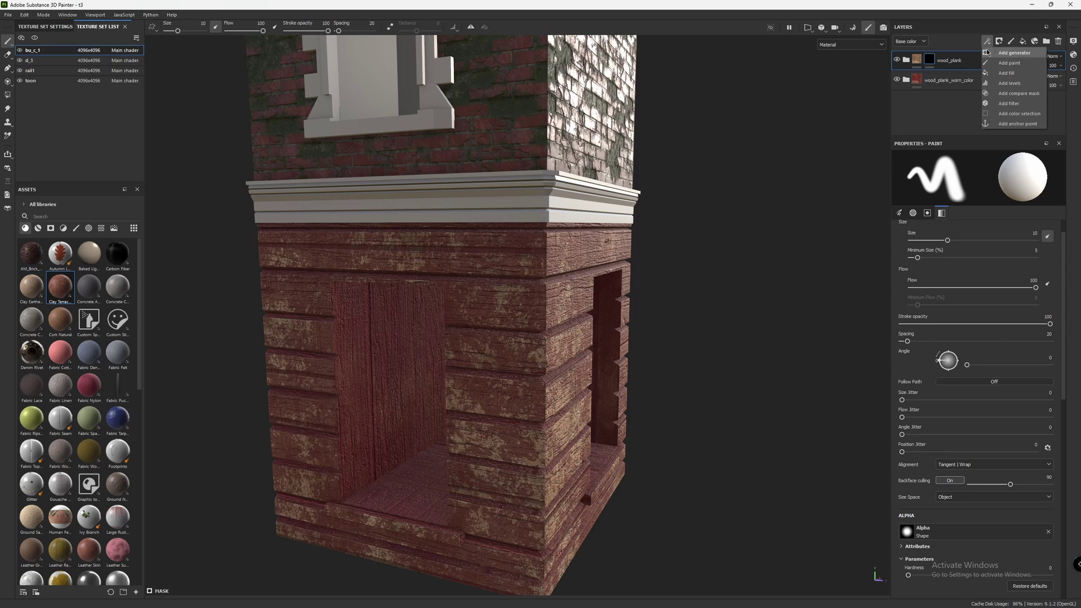
{"action": "left_click", "coordinate": [1009, 63]}
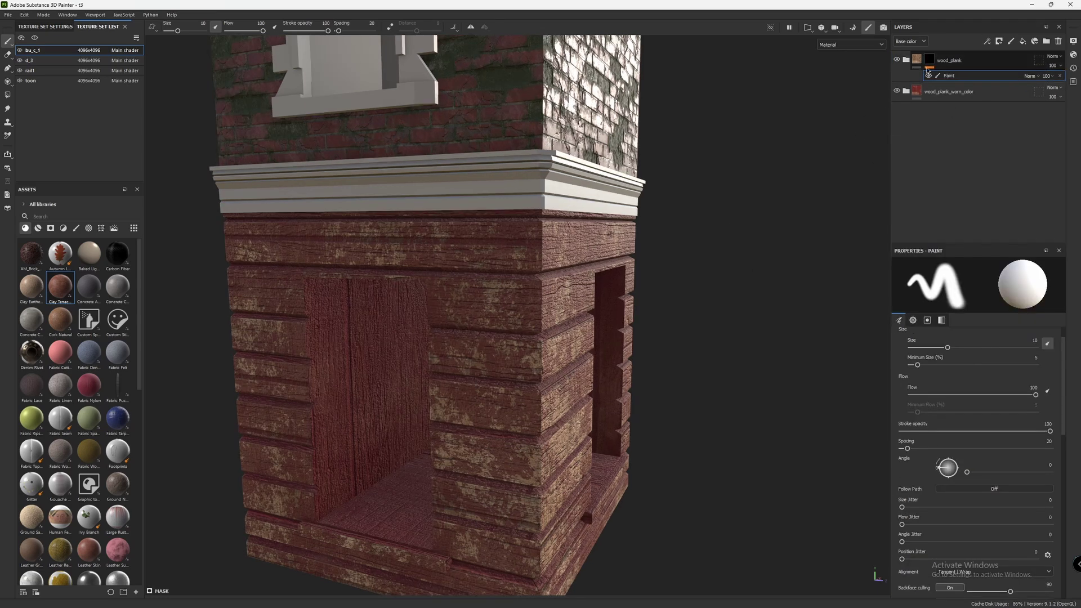
{"action": "left_click_drag", "start_coordinate": [608, 304], "coordinate": [563, 301], "text": "alt"}
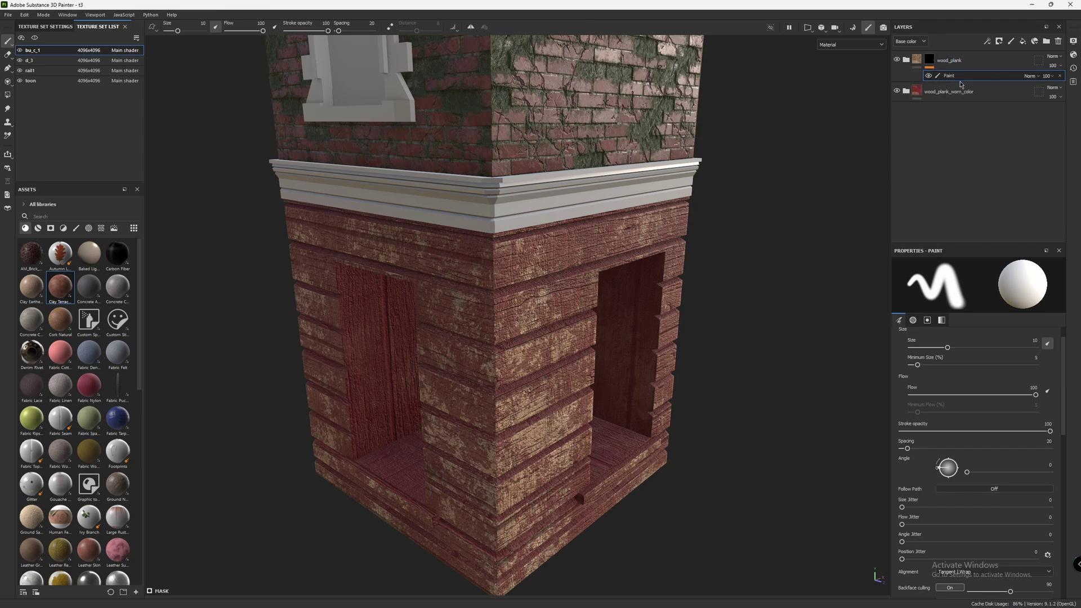
Step: Add an anchor point above the paint effect in the wood_plank mask and reselect the paint effect
{"action": "left_click", "coordinate": [985, 44]}
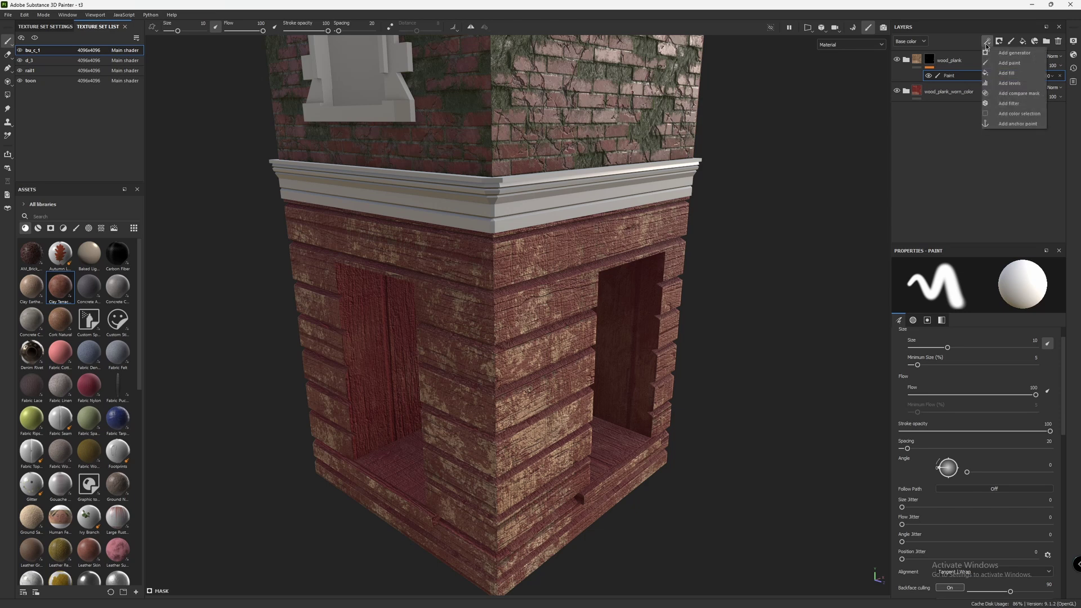
{"action": "left_click", "coordinate": [1018, 123]}
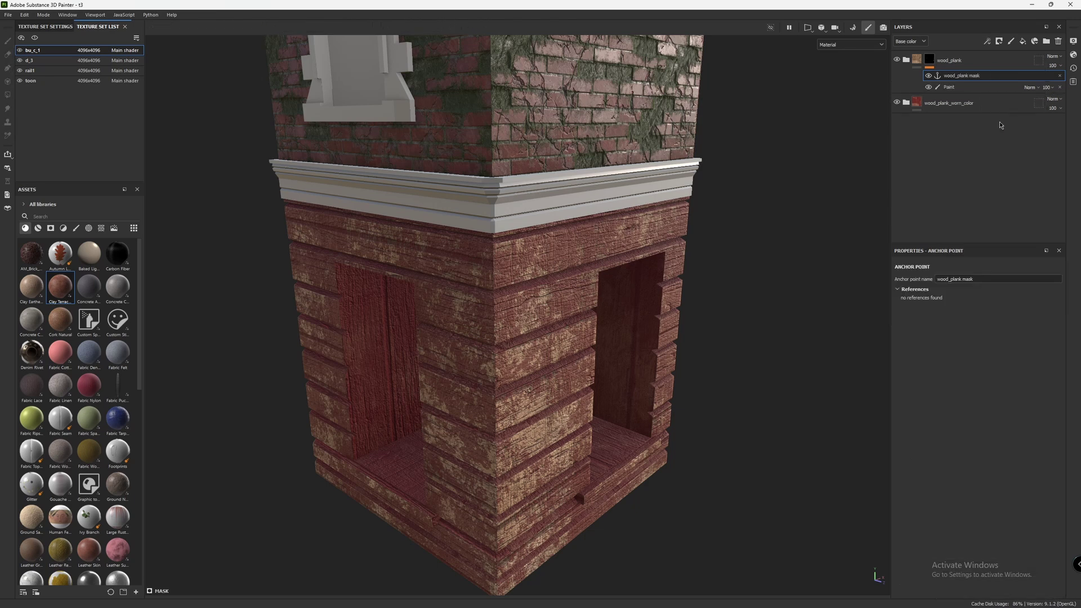
{"action": "double_click", "coordinate": [957, 76]}
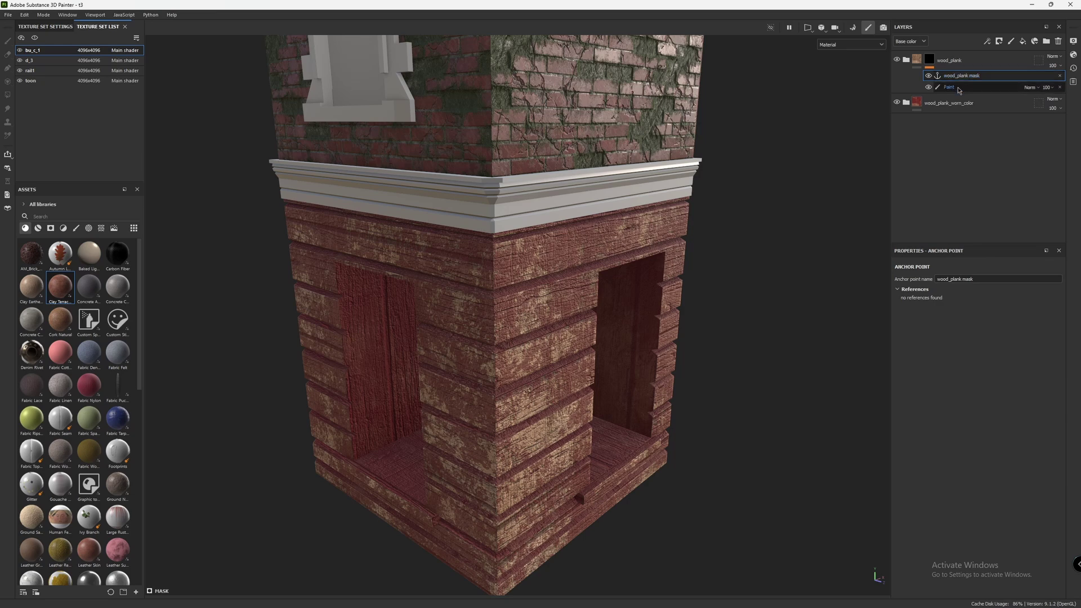
{"action": "left_click", "coordinate": [964, 88]}
{"action": "left_click", "coordinate": [964, 88]}
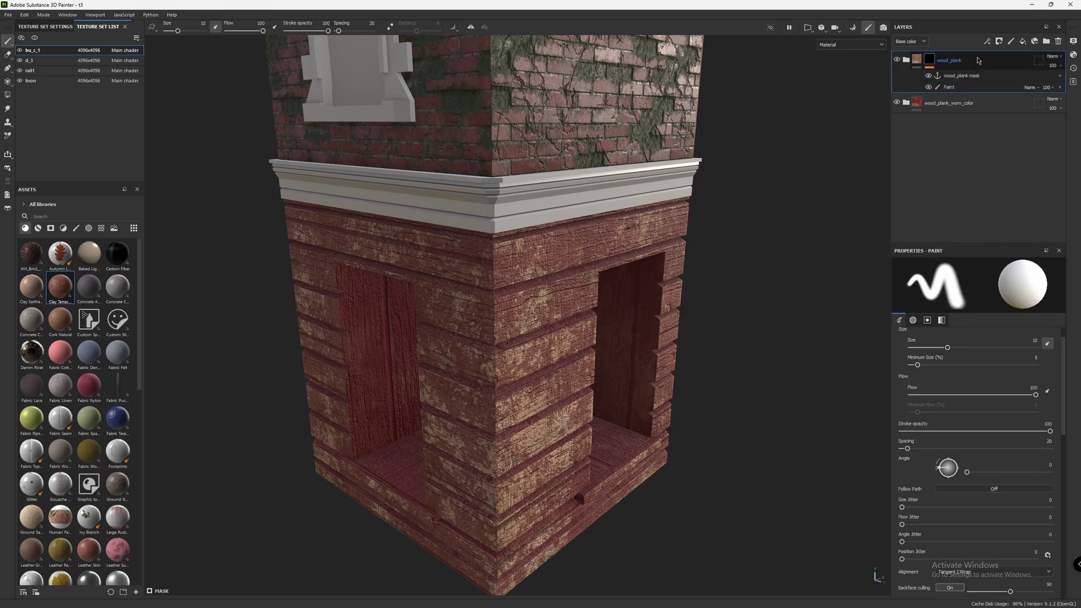
Step: Add a fill layer above wood_plank with only the height channel enabled and a height of 0.4
{"action": "left_click", "coordinate": [1022, 42]}
{"action": "left_click", "coordinate": [1022, 41]}
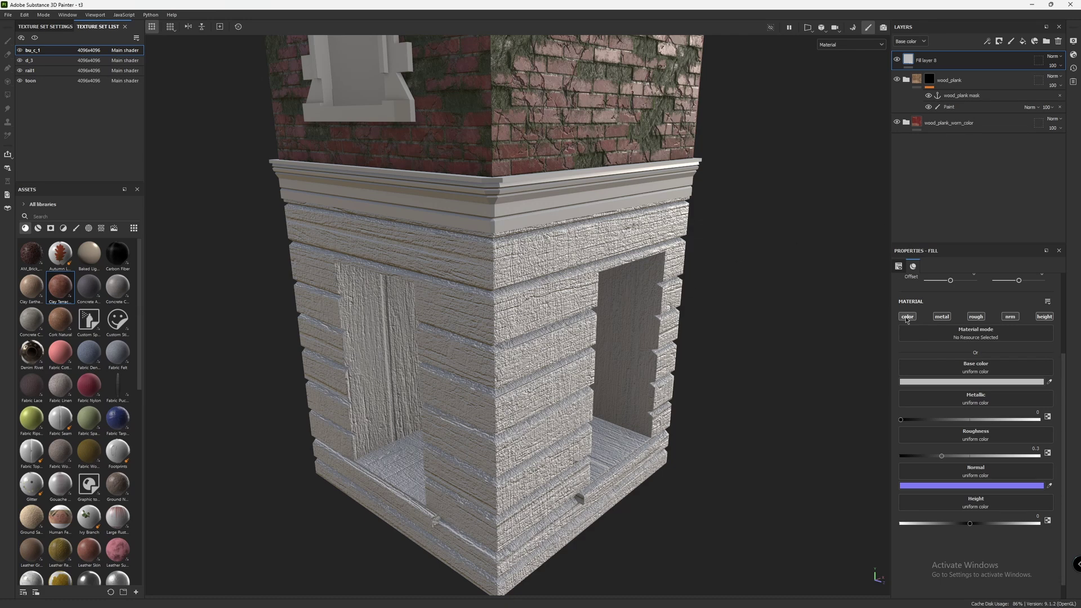
{"action": "left_click", "coordinate": [907, 316]}
{"action": "left_click", "coordinate": [1043, 316], "text": "alt"}
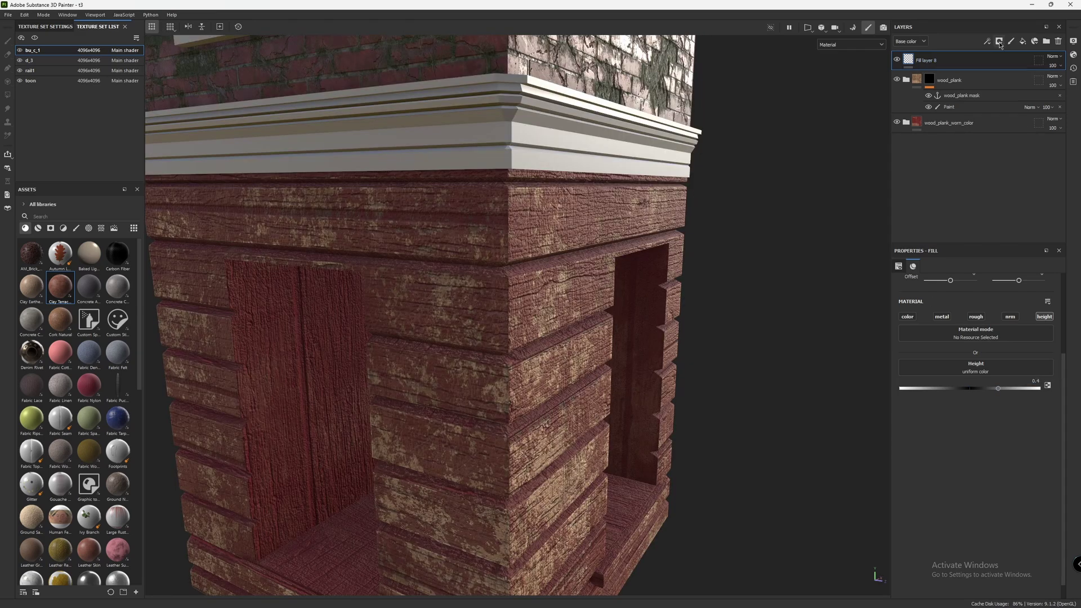
Step: Give the height fill layer a black mask with a fill effect that references the wood_plank mask anchor point
{"action": "left_click", "coordinate": [1000, 41]}
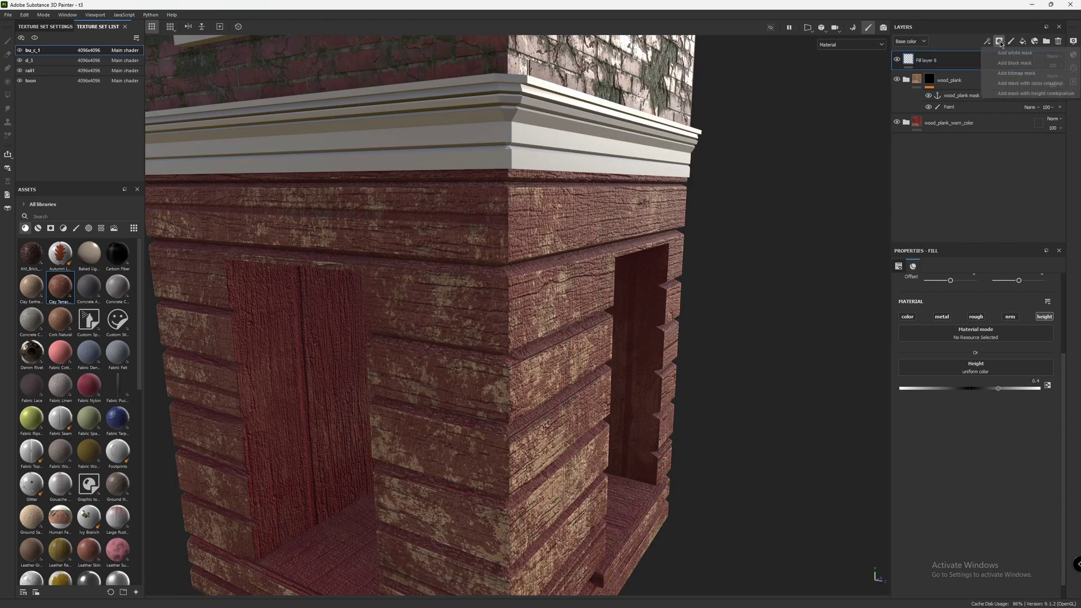
{"action": "left_click", "coordinate": [1014, 62]}
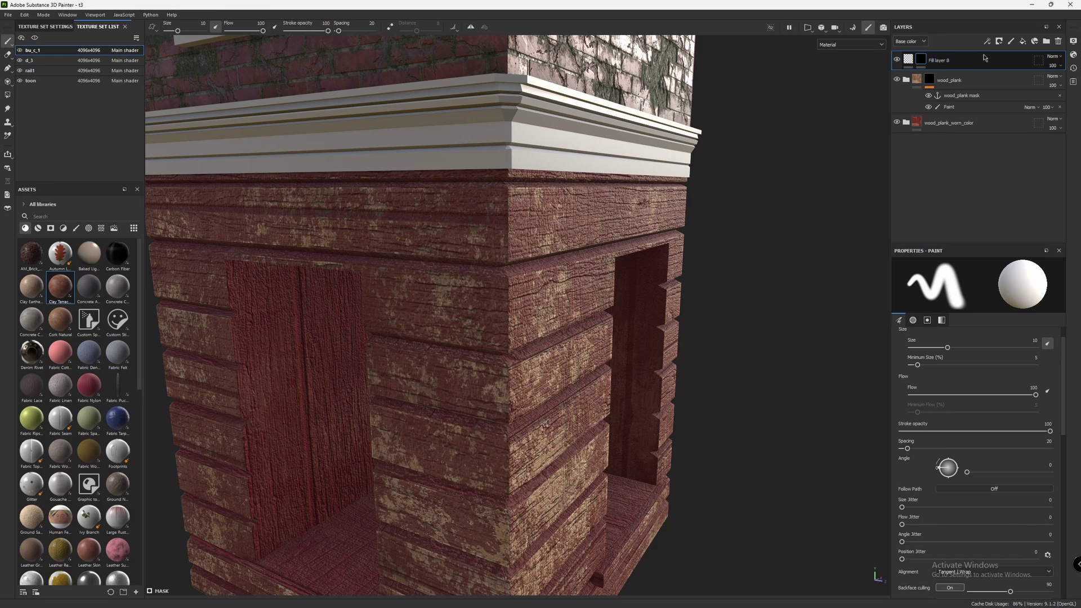
{"action": "left_click", "coordinate": [987, 42]}
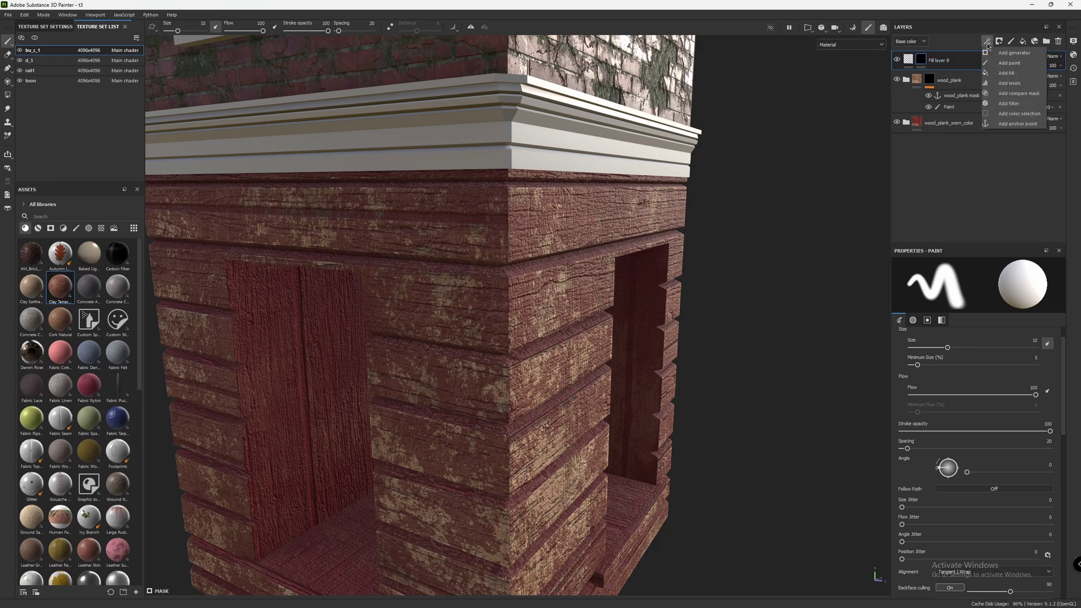
{"action": "left_click", "coordinate": [1006, 73]}
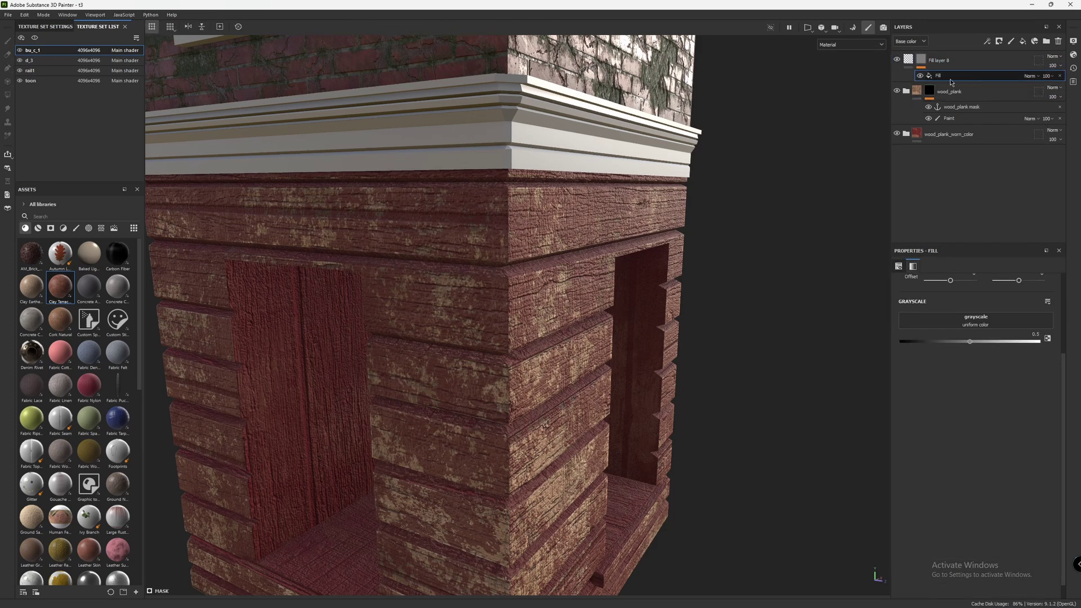
{"action": "left_click", "coordinate": [972, 322]}
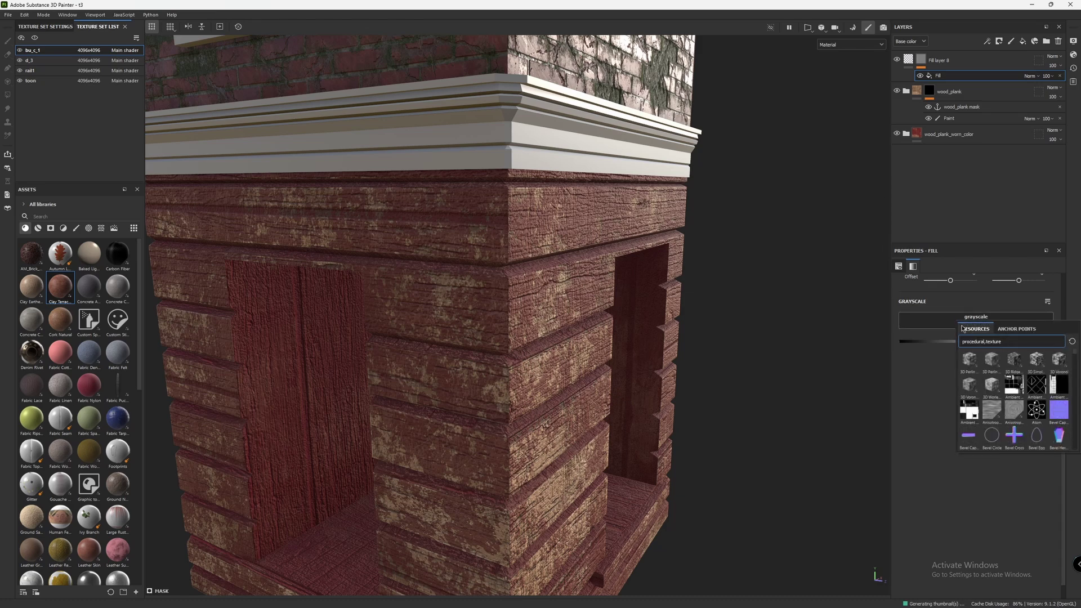
{"action": "left_click", "coordinate": [1015, 330]}
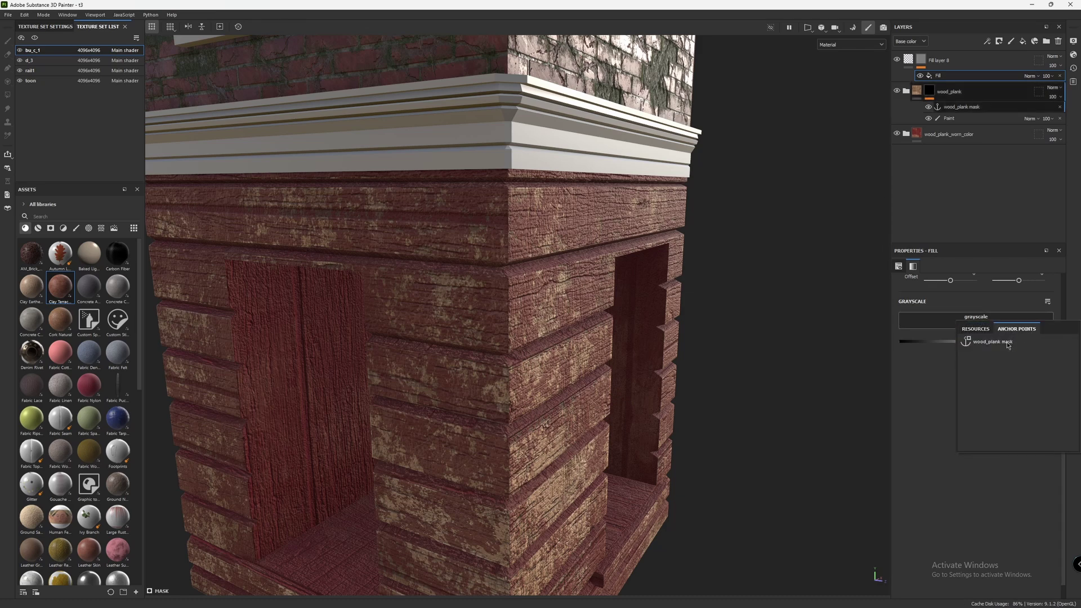
{"action": "left_click", "coordinate": [1000, 342]}
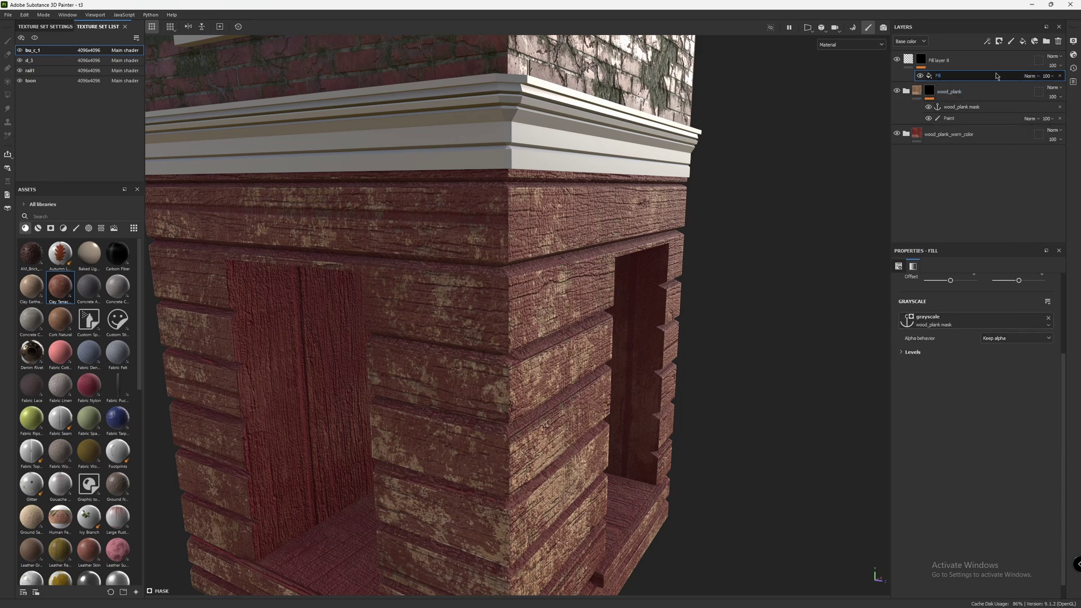
Step: Paint a patch of bare wood into the wood_plank mask near the building corner and set the fill layer's height to 1
{"action": "left_click", "coordinate": [960, 119]}
{"action": "scroll", "coordinate": [417, 315], "scroll_direction": "down", "scroll_amount": 3}
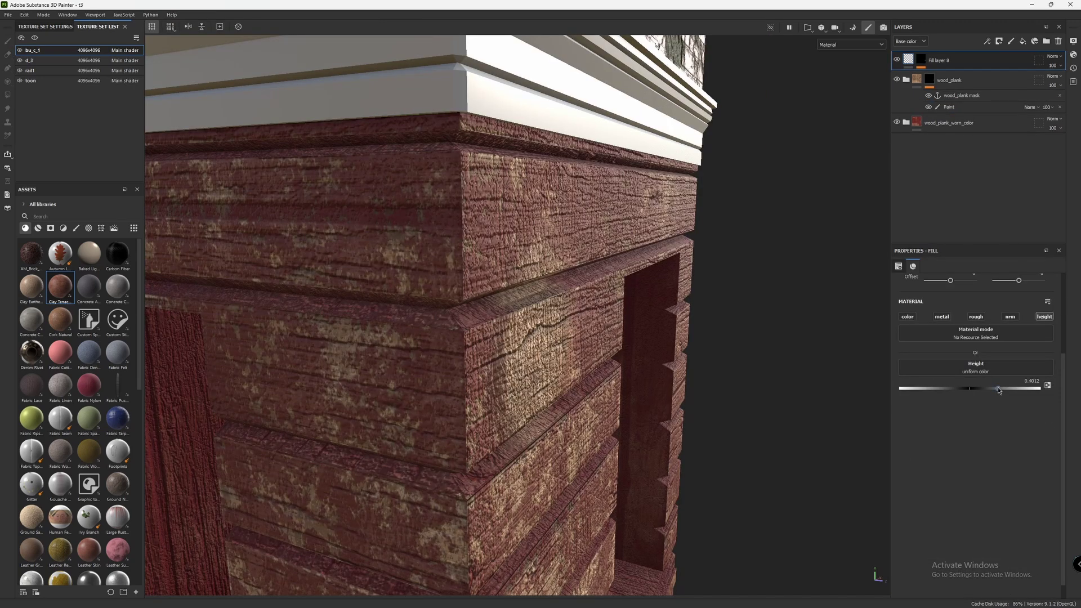
{"action": "left_click_drag", "start_coordinate": [999, 390], "coordinate": [1080, 394]}
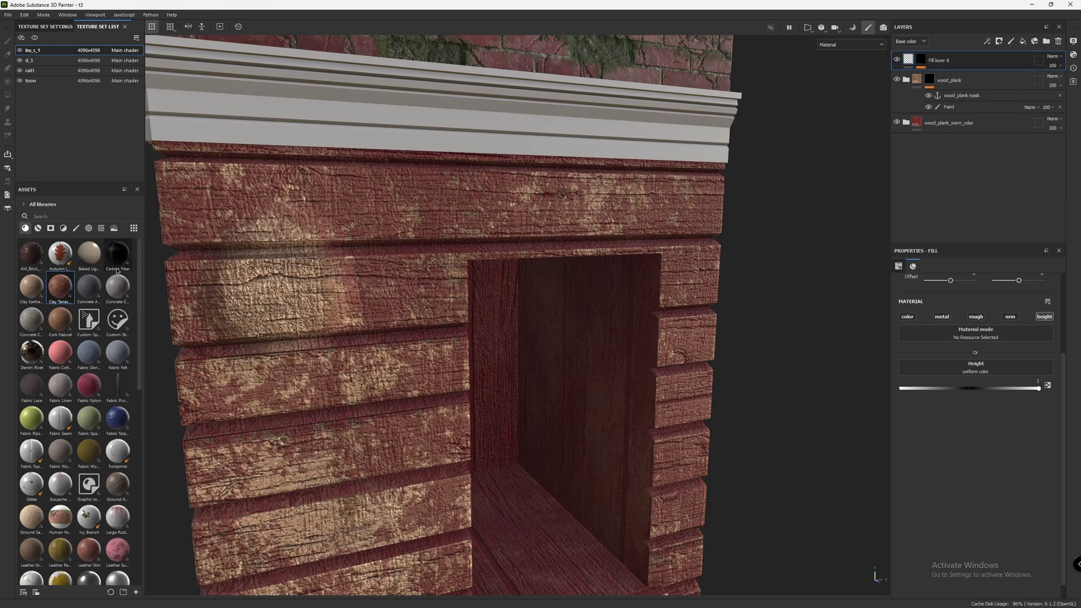
Step: Paint another bare wood patch on the corner planks in the wood_plank mask with the Artistic Heavy Sponge brush
{"action": "left_click", "coordinate": [76, 228]}
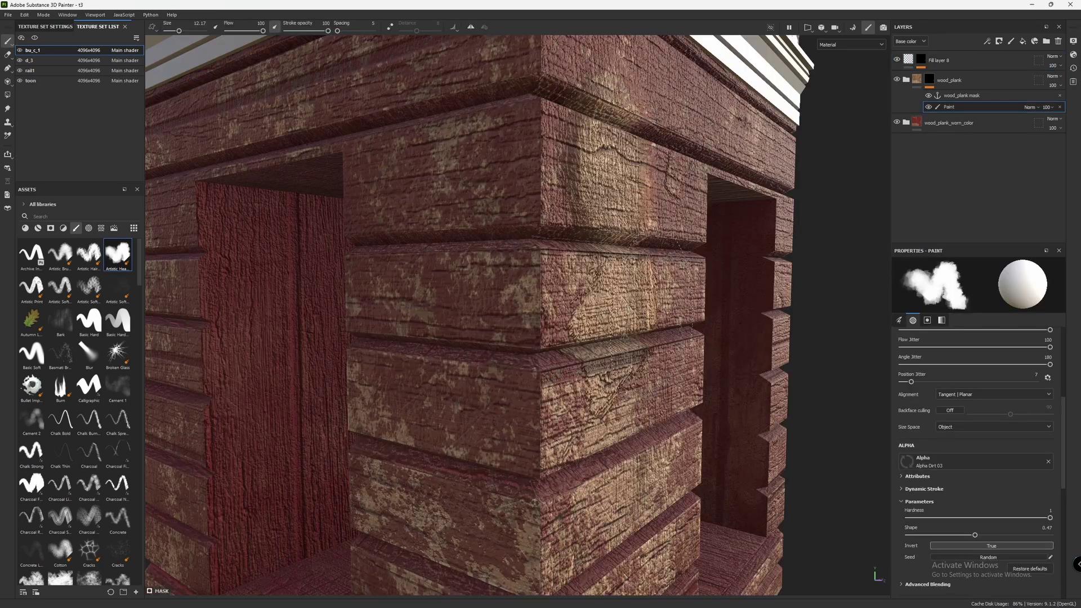
{"action": "mouse_move", "coordinate": [647, 259]}
{"action": "left_mouse_down", "text": "alt"}
{"action": "mouse_move", "coordinate": [700, 314]}
{"action": "mouse_move", "coordinate": [660, 299]}
{"action": "left_mouse_up", "text": "alt"}
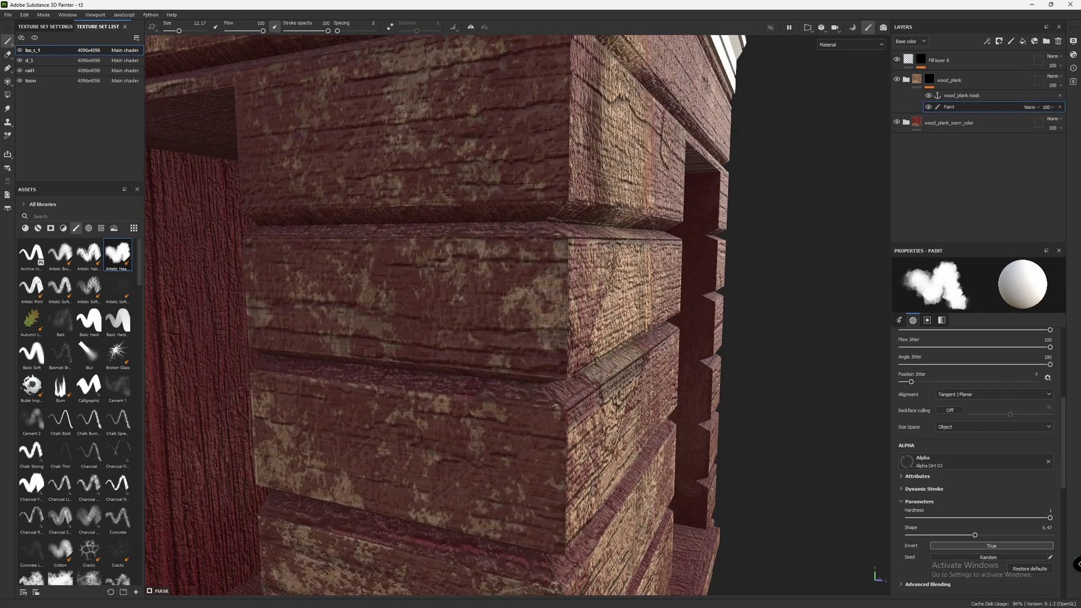
Step: Test the fill layer's height at -1 and 1 on the painted patches, and set it to -0.521
{"action": "left_click", "coordinate": [909, 60]}
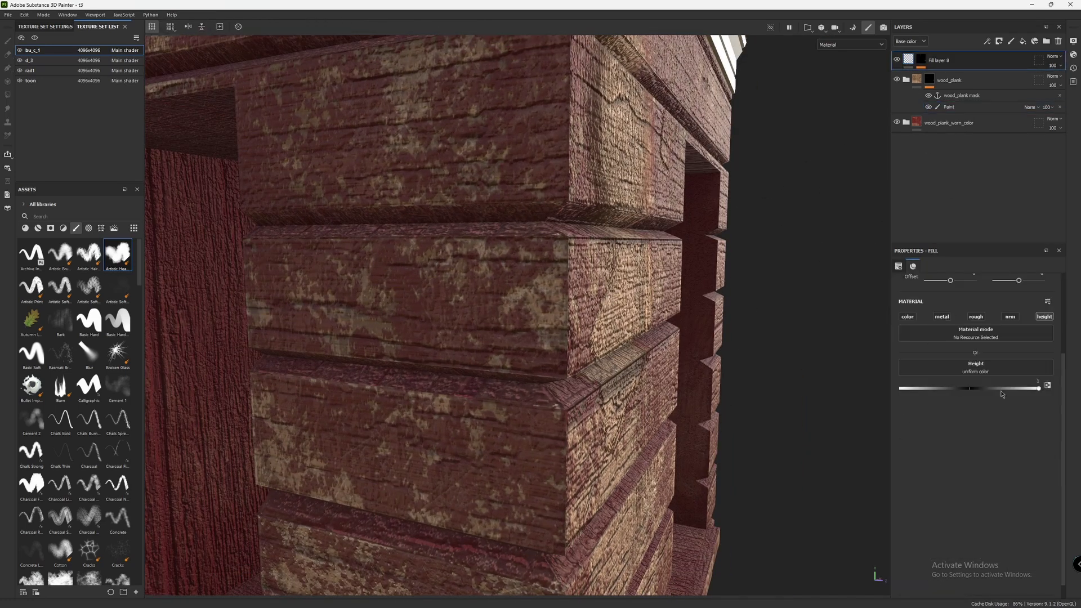
{"action": "left_click_drag", "start_coordinate": [1031, 389], "coordinate": [900, 389]}
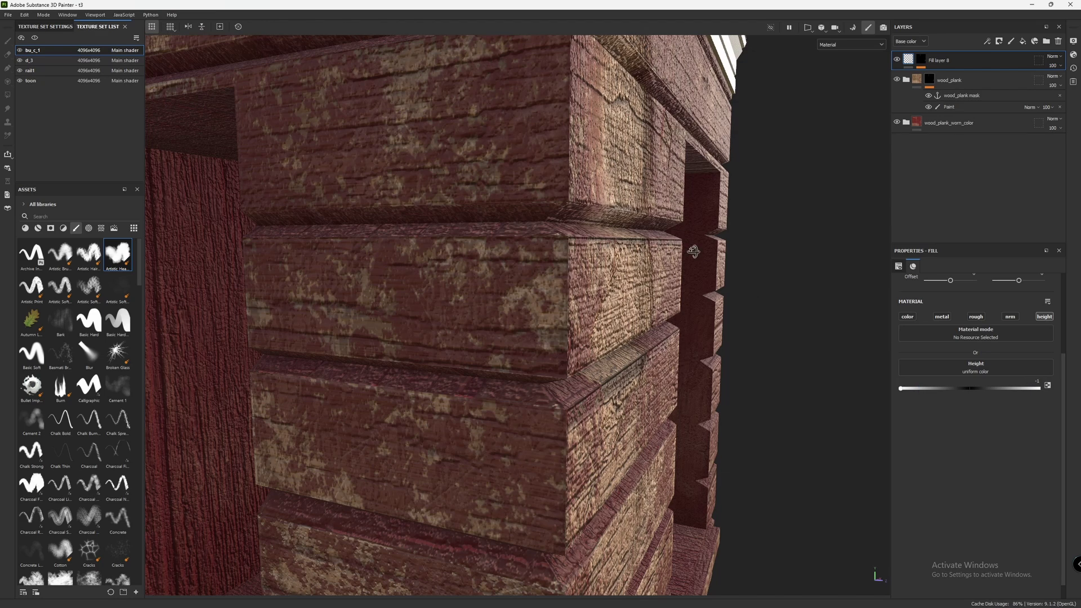
{"action": "left_click_drag", "start_coordinate": [694, 251], "coordinate": [630, 260], "text": "alt"}
{"action": "left_click_drag", "start_coordinate": [911, 388], "coordinate": [1039, 388]}
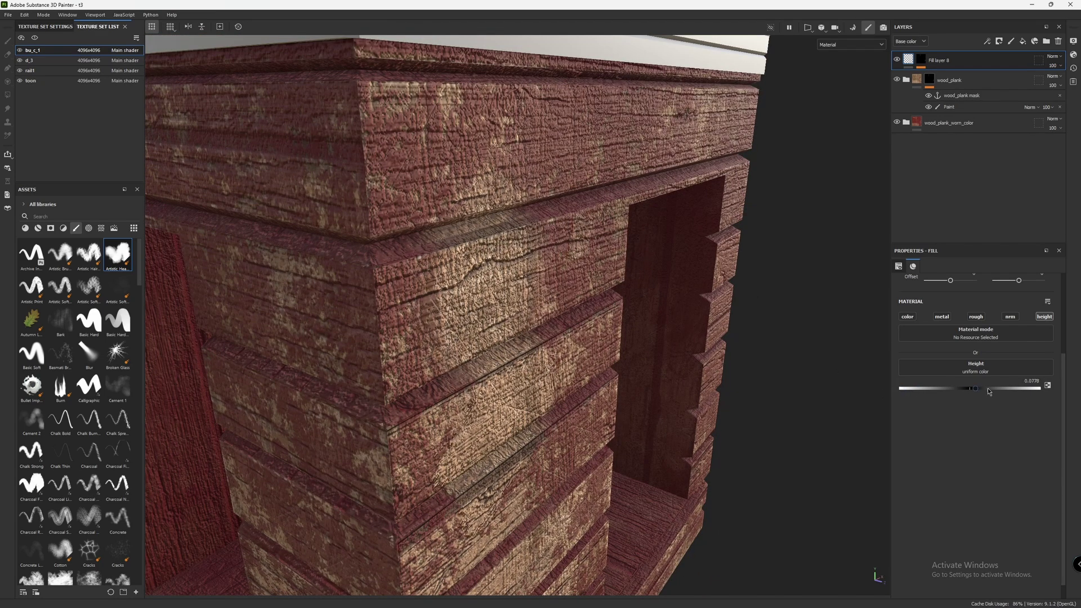
{"action": "left_click_drag", "start_coordinate": [548, 327], "coordinate": [606, 309], "text": "alt"}
{"action": "scroll", "coordinate": [593, 290], "scroll_direction": "down", "scroll_amount": 5}
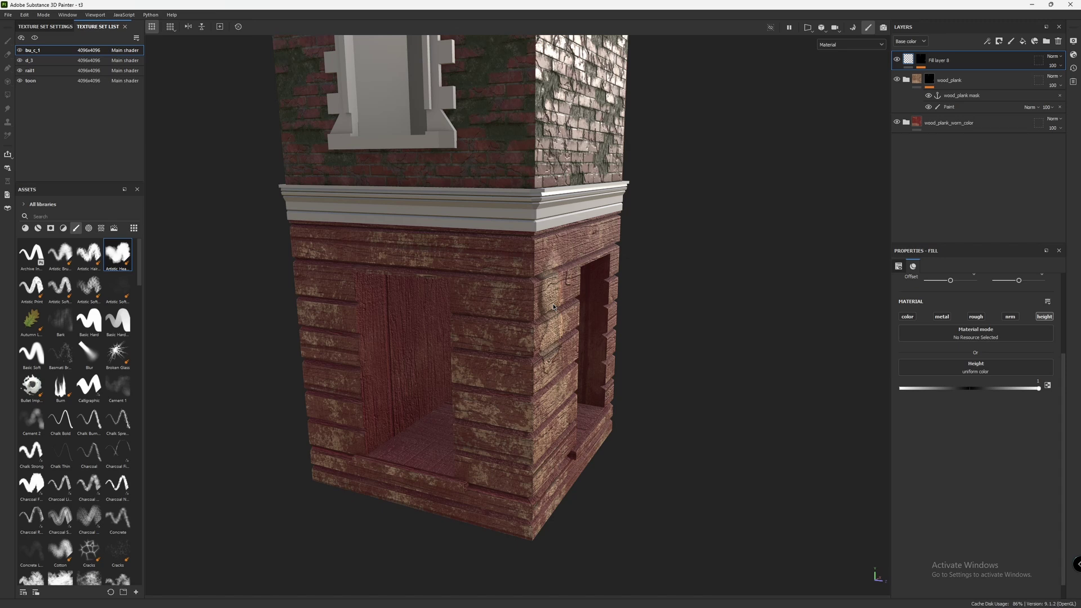
{"action": "left_click_drag", "start_coordinate": [1039, 388], "coordinate": [896, 393]}
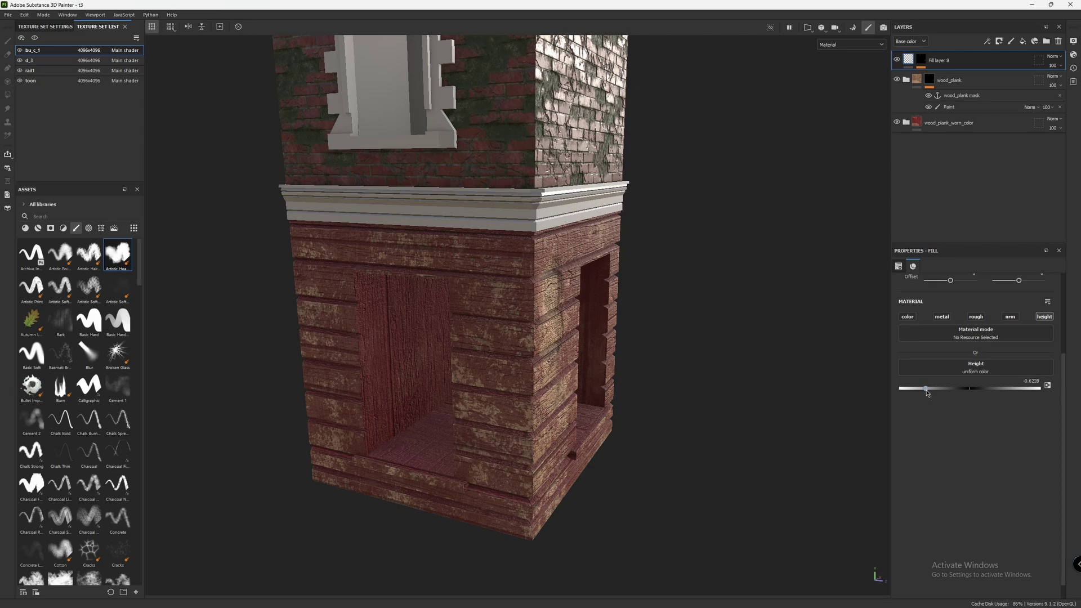
{"action": "left_click_drag", "start_coordinate": [928, 393], "coordinate": [936, 393]}
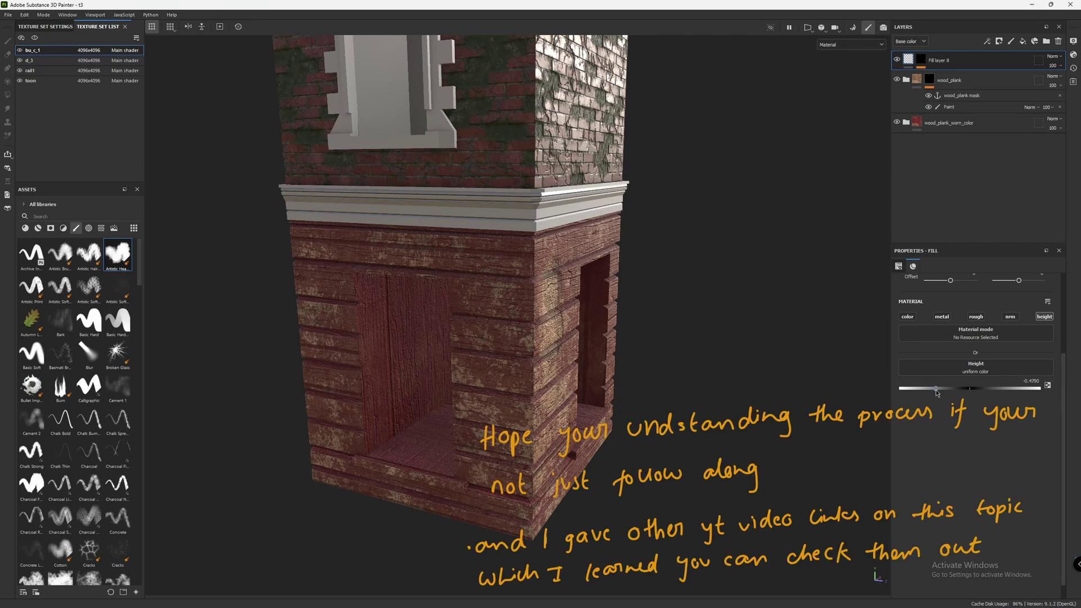
Step: Paint bare wood down both sides of the lower floor's corner pillar in the wood_plank mask, enlarging the brush to about 18
{"action": "scroll", "coordinate": [658, 357], "scroll_direction": "up", "scroll_amount": 4}
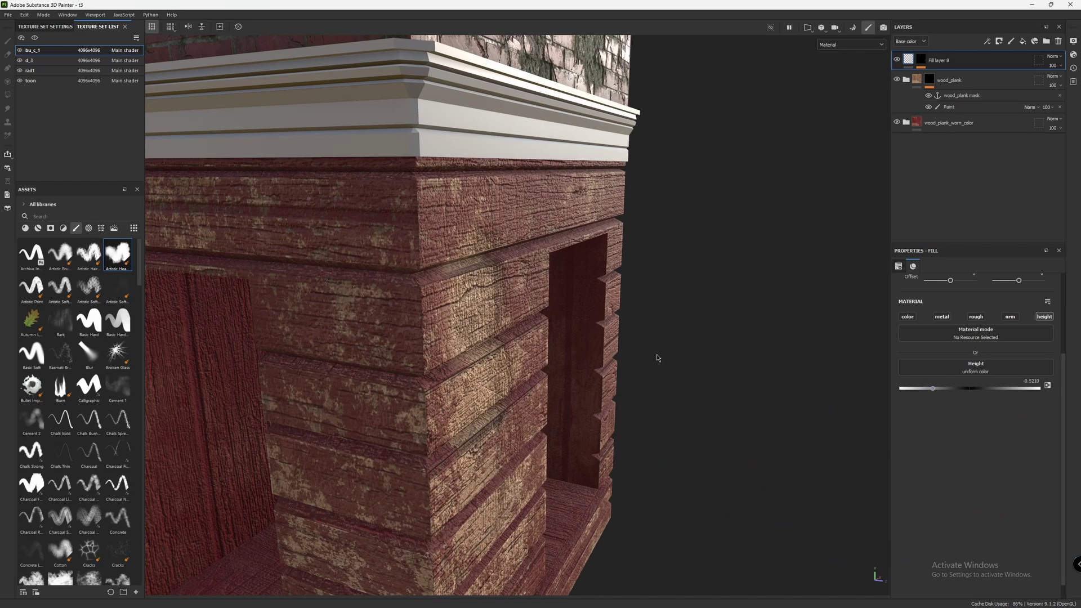
{"action": "left_click_drag", "start_coordinate": [657, 356], "coordinate": [533, 316], "text": "alt"}
{"action": "left_click", "coordinate": [984, 107]}
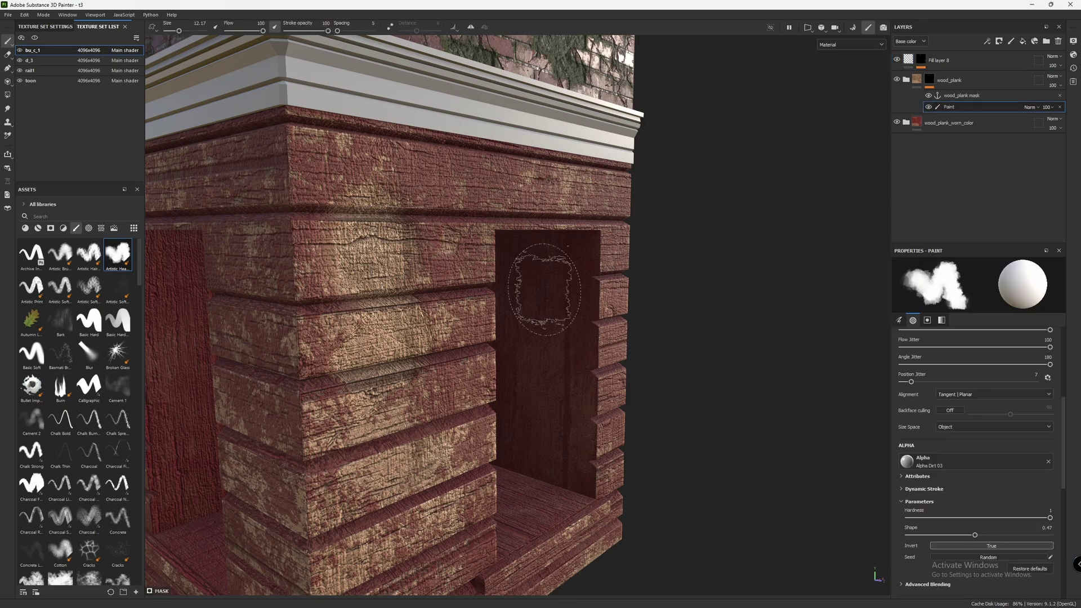
{"action": "middle_click_drag", "start_coordinate": [388, 225], "coordinate": [524, 247], "text": "alt"}
{"action": "right_click_drag", "start_coordinate": [524, 247], "coordinate": [549, 246], "text": "ctrl"}
{"action": "mouse_move", "coordinate": [549, 247]}
{"action": "left_mouse_down", "text": "alt"}
{"action": "mouse_move", "coordinate": [505, 247]}
{"action": "mouse_move", "coordinate": [563, 265]}
{"action": "left_mouse_up", "text": "alt"}
{"action": "scroll", "coordinate": [505, 247], "scroll_direction": "down", "scroll_amount": 3}
{"action": "left_click_drag", "start_coordinate": [546, 366], "coordinate": [547, 428]}
{"action": "left_click_drag", "start_coordinate": [547, 428], "coordinate": [614, 422], "text": "alt"}
{"action": "mouse_move", "coordinate": [515, 242]}
{"action": "left_mouse_down"}
{"action": "mouse_move", "coordinate": [527, 358]}
{"action": "mouse_move", "coordinate": [397, 349]}
{"action": "left_mouse_up"}
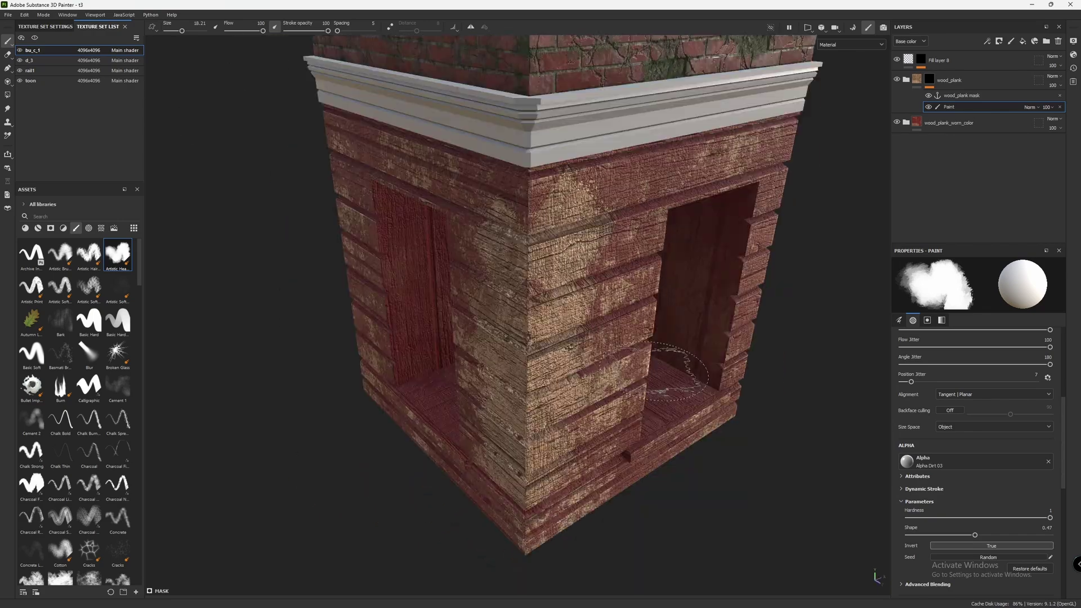
Step: Examine the relief of the bare wood patches on the corner planks up close and from a distance
{"action": "scroll", "coordinate": [647, 248], "scroll_direction": "up", "scroll_amount": 3}
{"action": "middle_click_drag", "start_coordinate": [670, 236], "coordinate": [647, 360], "text": "alt"}
{"action": "left_click_drag", "start_coordinate": [515, 326], "coordinate": [685, 321], "text": "alt"}
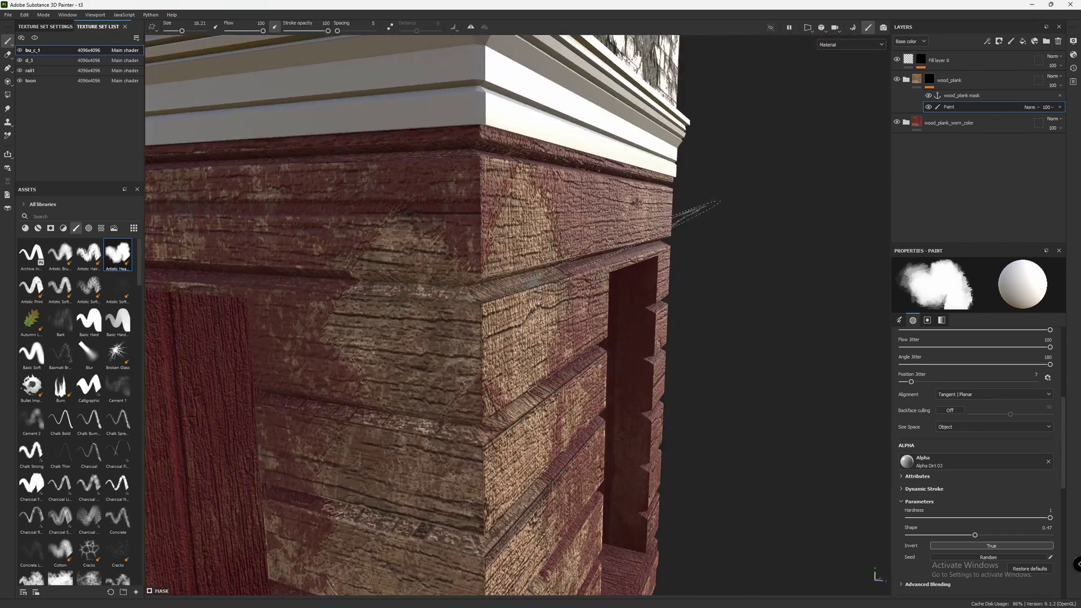
{"action": "scroll", "coordinate": [609, 251], "scroll_direction": "up", "scroll_amount": 3}
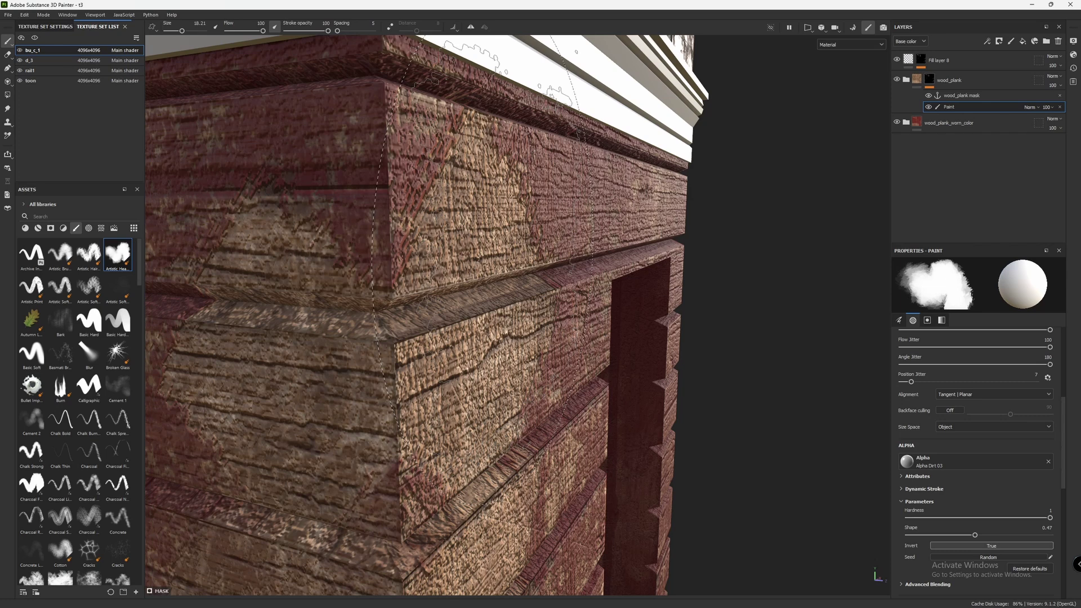
{"action": "scroll", "coordinate": [525, 263], "scroll_direction": "down", "scroll_amount": 3}
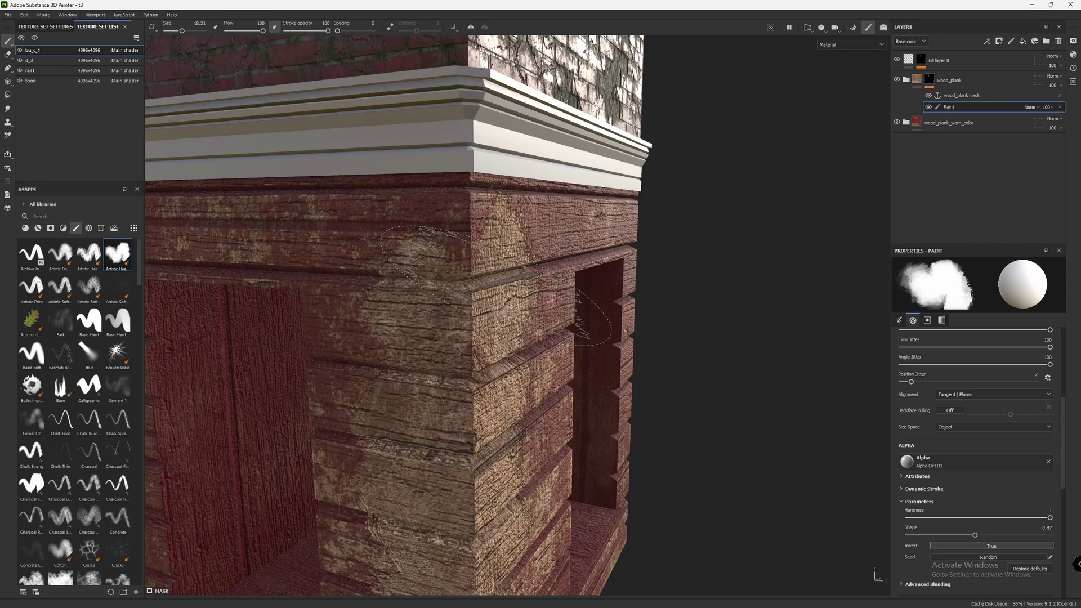
{"action": "scroll", "coordinate": [501, 304], "scroll_direction": "down", "scroll_amount": 3}
{"action": "left_click_drag", "start_coordinate": [765, 239], "coordinate": [710, 252], "text": "alt"}
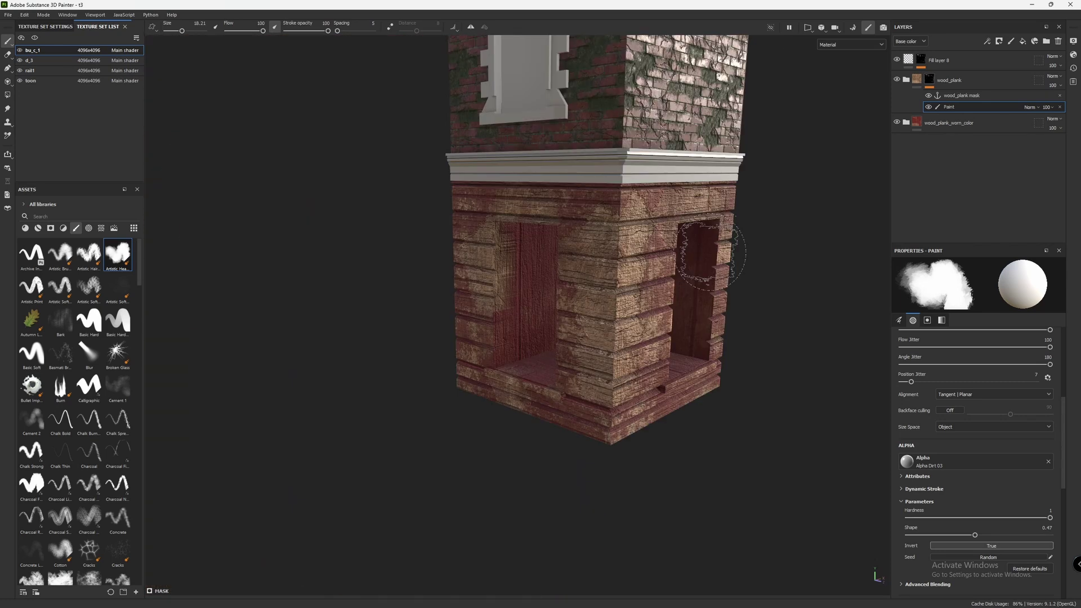
Step: Test the roughness and color channels on Fill layer 8, and switch both off again
{"action": "left_click", "coordinate": [951, 60]}
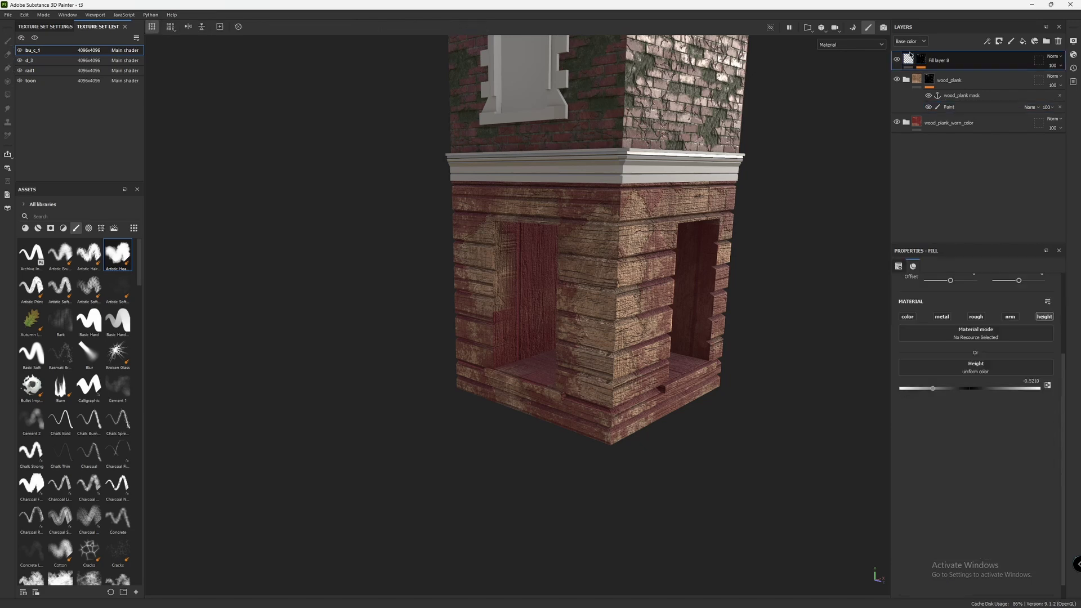
{"action": "left_click", "coordinate": [976, 317]}
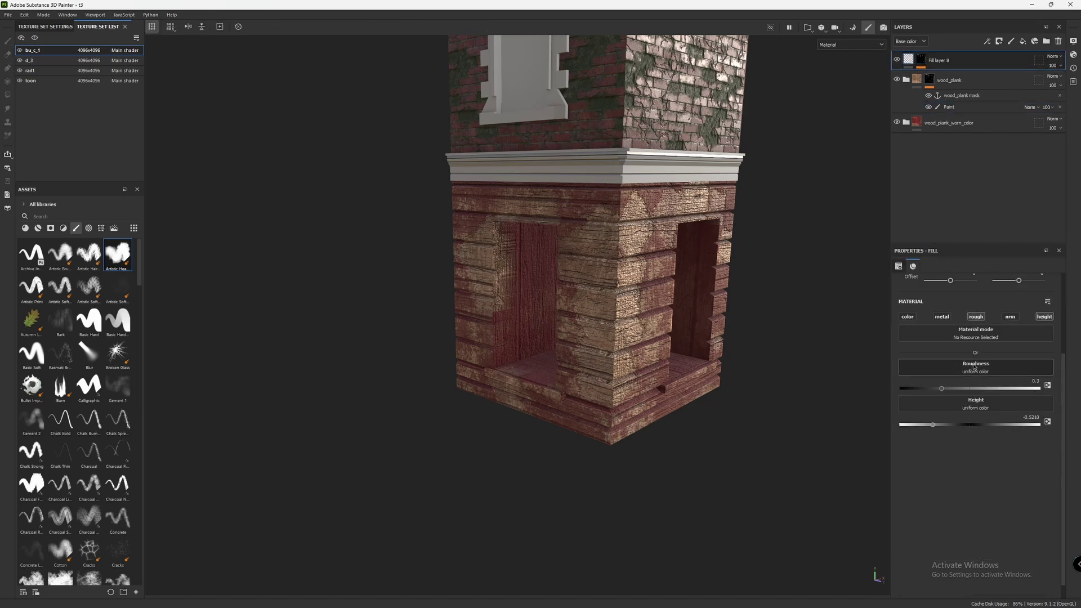
{"action": "right_click_drag", "start_coordinate": [690, 298], "coordinate": [890, 299], "text": "alt"}
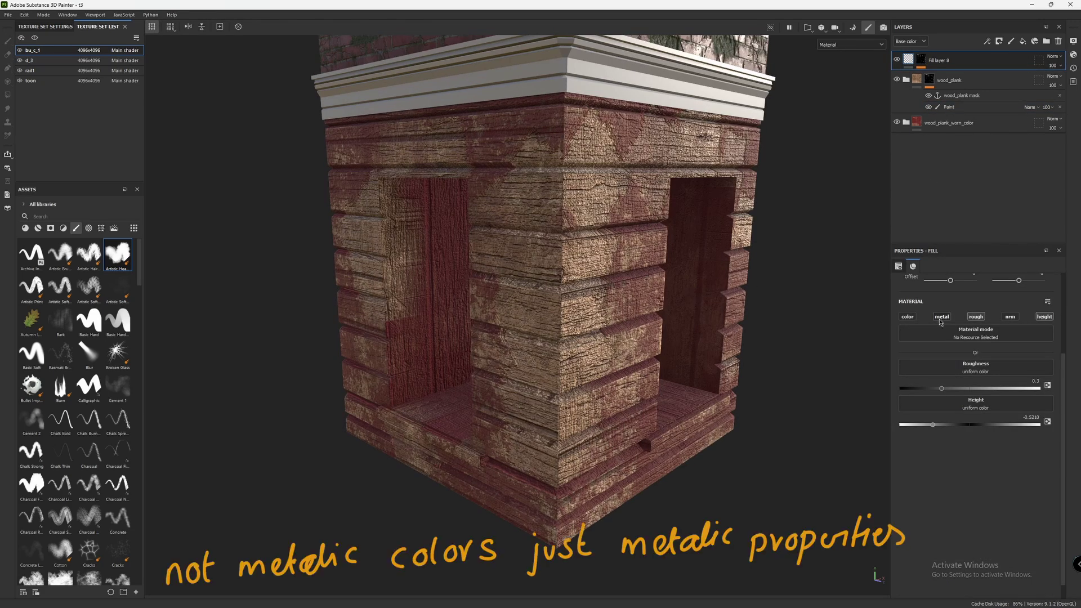
{"action": "left_click", "coordinate": [908, 317]}
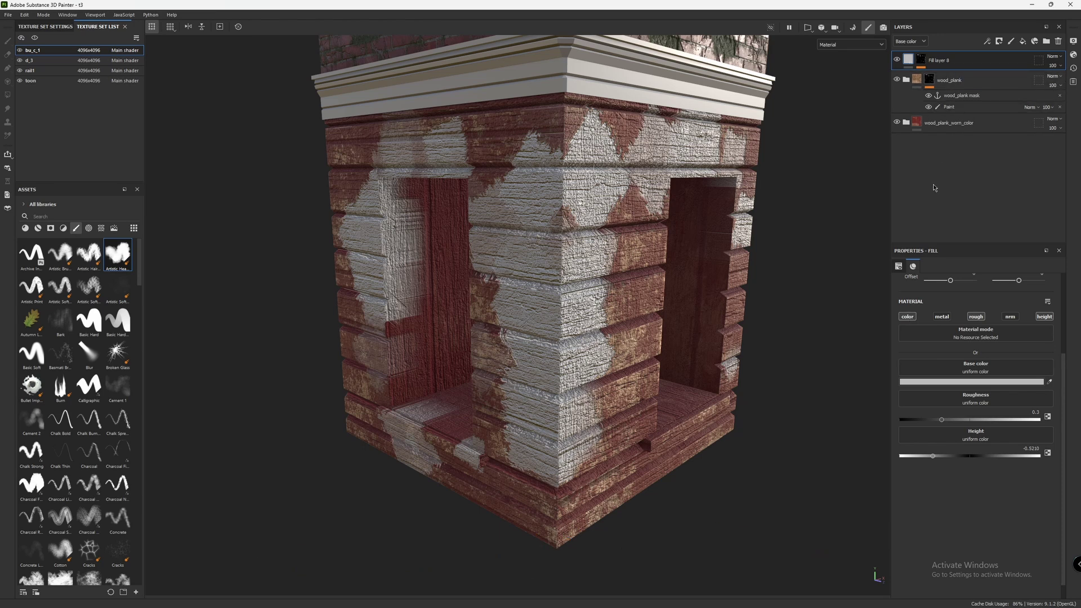
{"action": "left_click", "coordinate": [969, 108]}
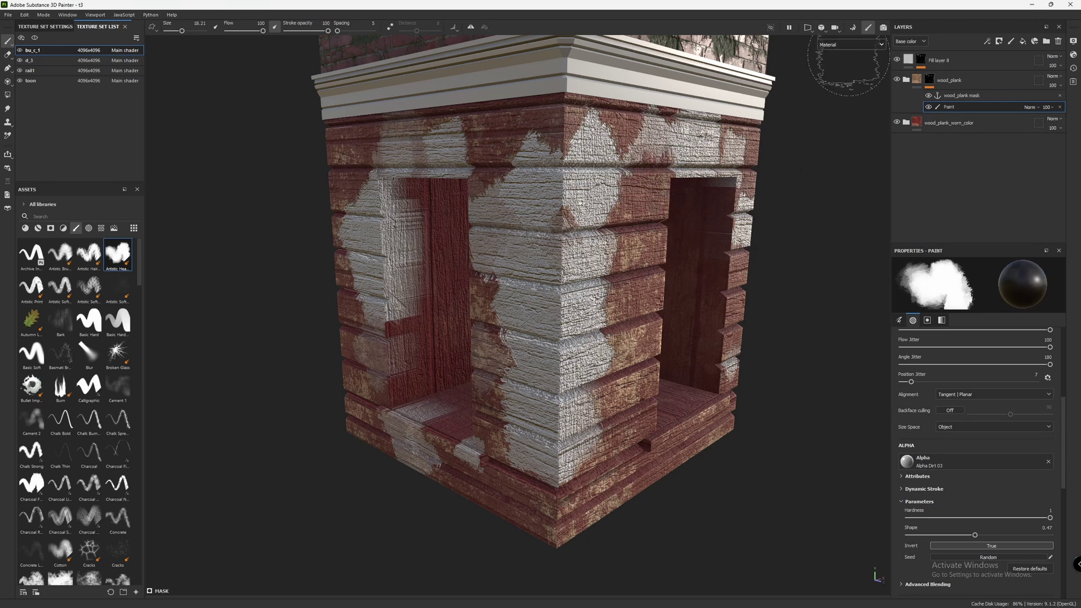
{"action": "left_click", "coordinate": [957, 60]}
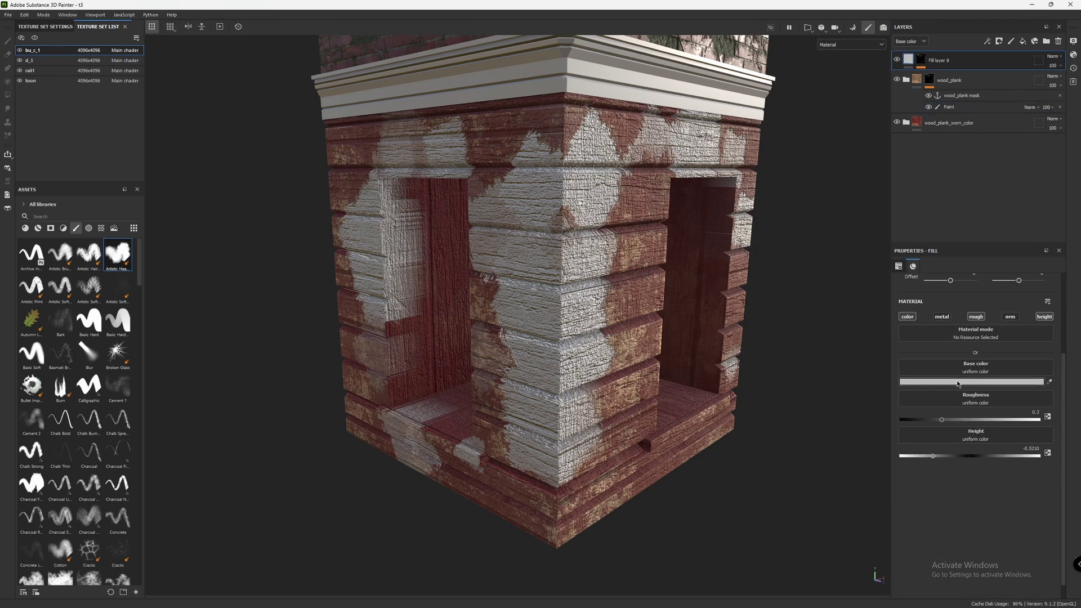
{"action": "left_click", "coordinate": [908, 316]}
{"action": "left_click", "coordinate": [976, 317]}
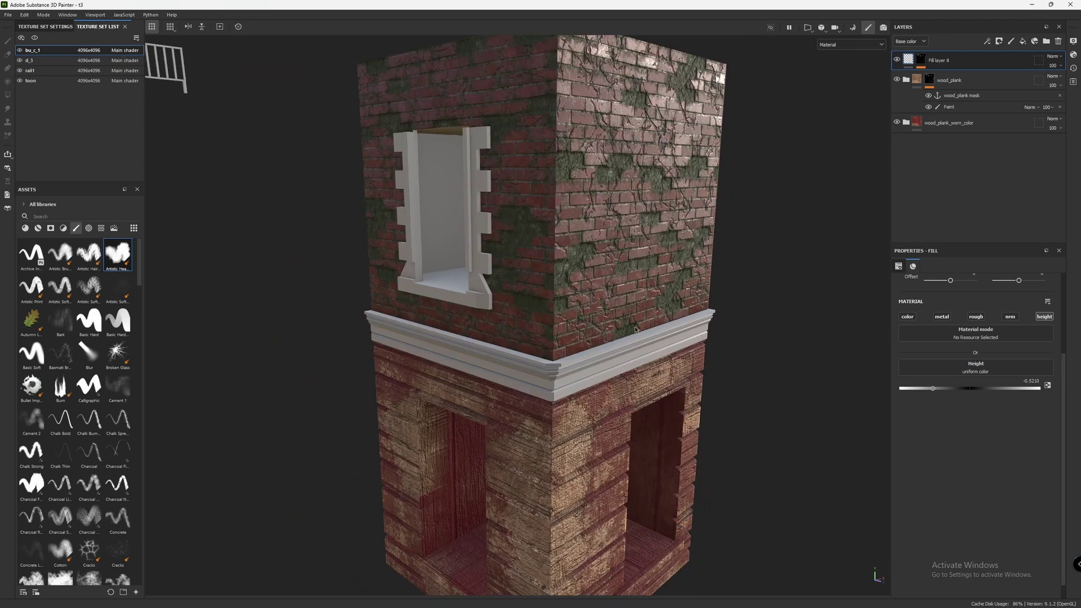
Step: Add a fill layer above Fill layer 8 without metallic and normal channels, and set its base color to dark green
{"action": "middle_click_drag", "start_coordinate": [563, 459], "coordinate": [591, 309], "text": "alt"}
{"action": "scroll", "coordinate": [590, 309], "scroll_direction": "up", "scroll_amount": 1}
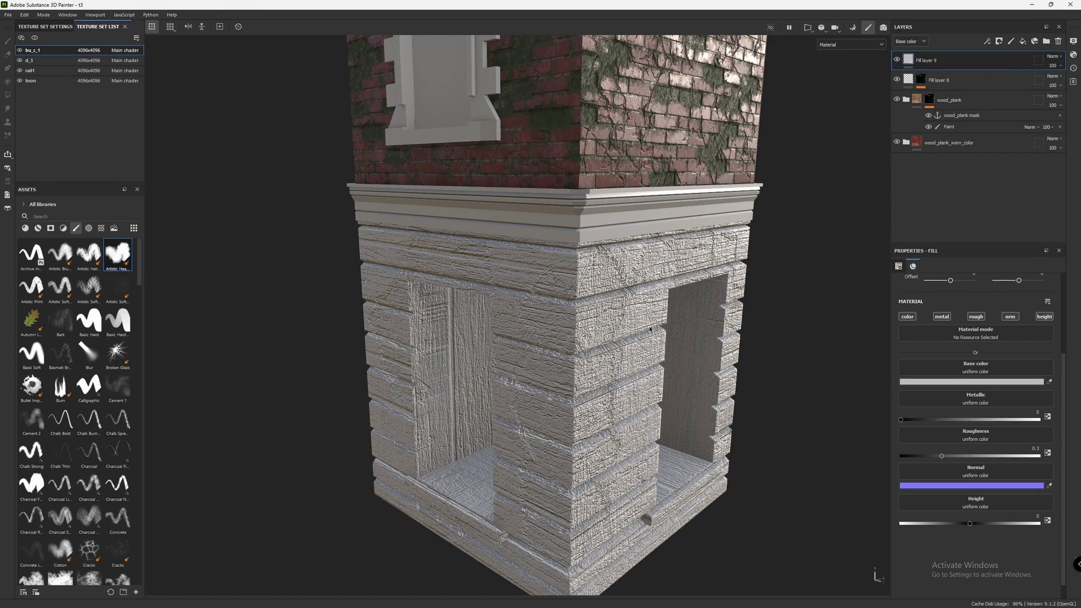
{"action": "left_click", "coordinate": [939, 317]}
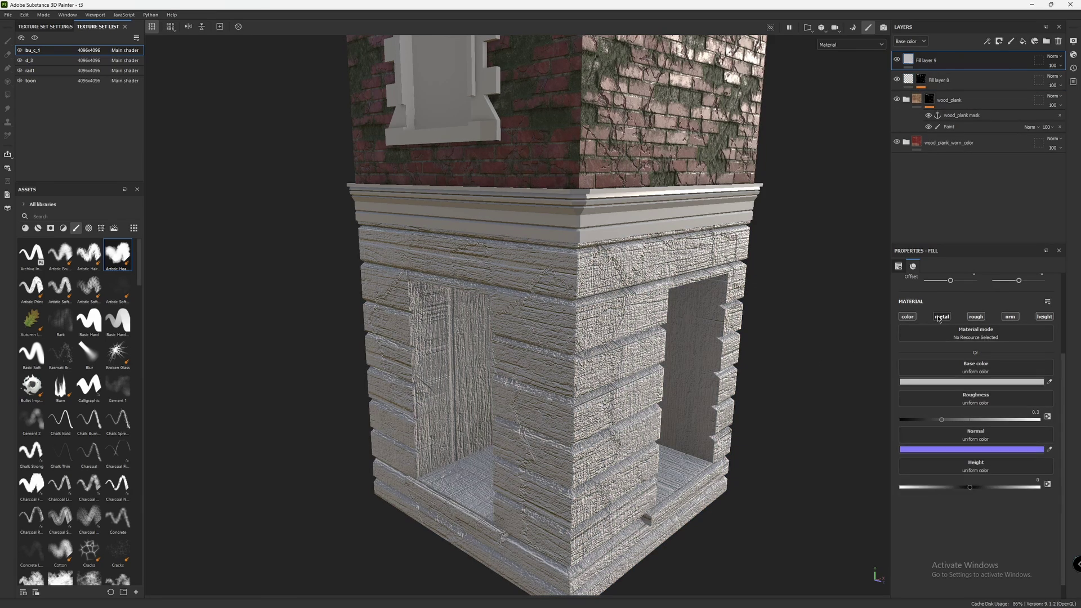
{"action": "left_click", "coordinate": [1010, 317]}
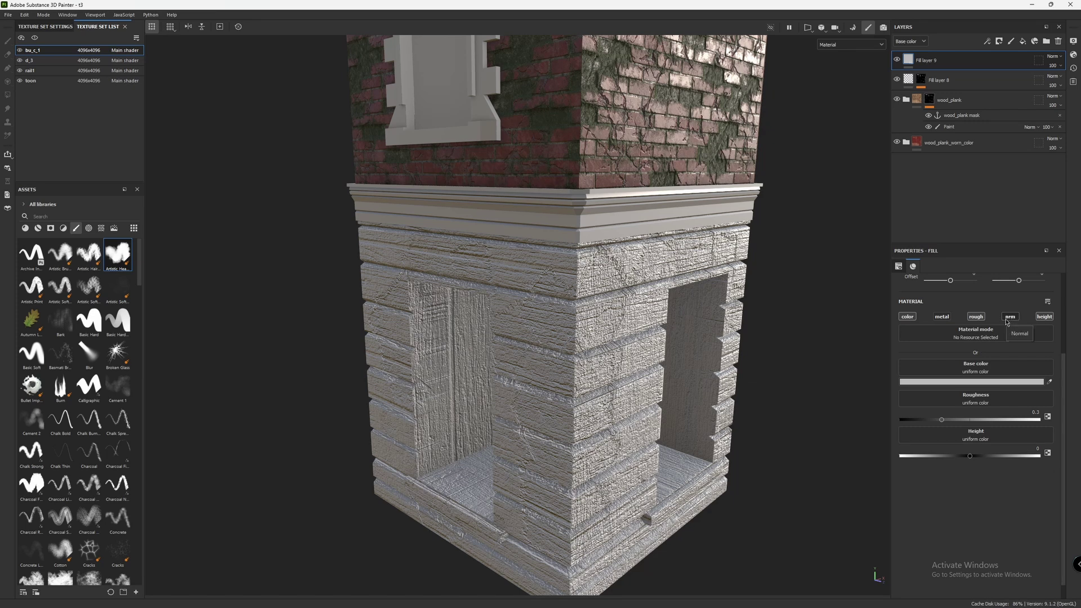
{"action": "left_click", "coordinate": [974, 382]}
{"action": "mouse_move", "coordinate": [859, 437]}
{"action": "left_mouse_down"}
{"action": "mouse_move", "coordinate": [938, 462]}
{"action": "mouse_move", "coordinate": [945, 453]}
{"action": "left_mouse_up"}
Step: Apply the 3D Ridged Noise Fractal to the green fill layer's roughness and raise its height to about 0.35
{"action": "left_click", "coordinate": [977, 399]}
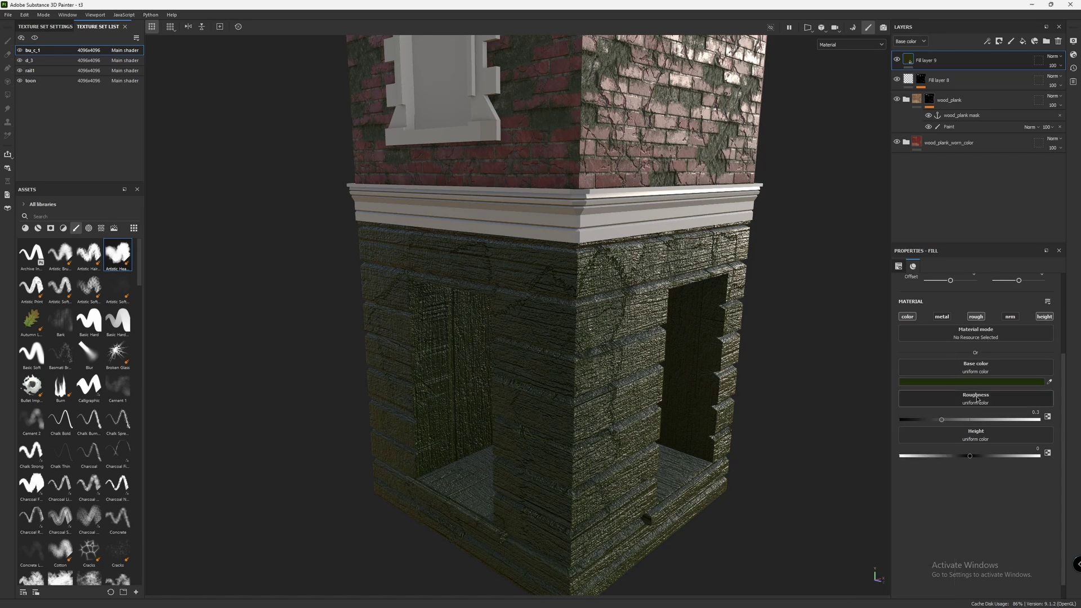
{"action": "left_click", "coordinate": [984, 403]}
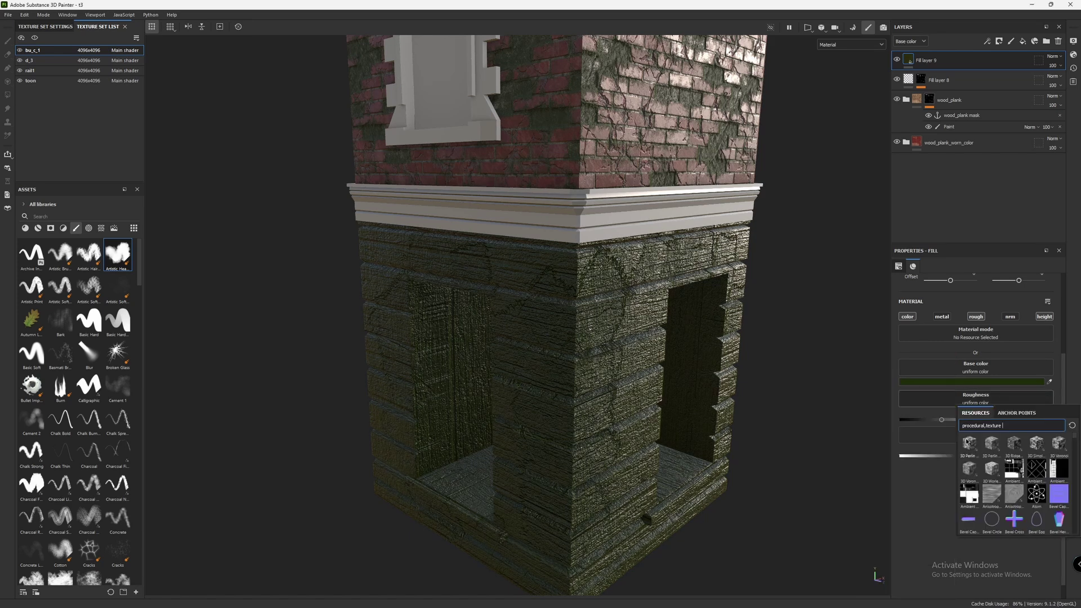
{"action": "left_click", "coordinate": [1012, 446]}
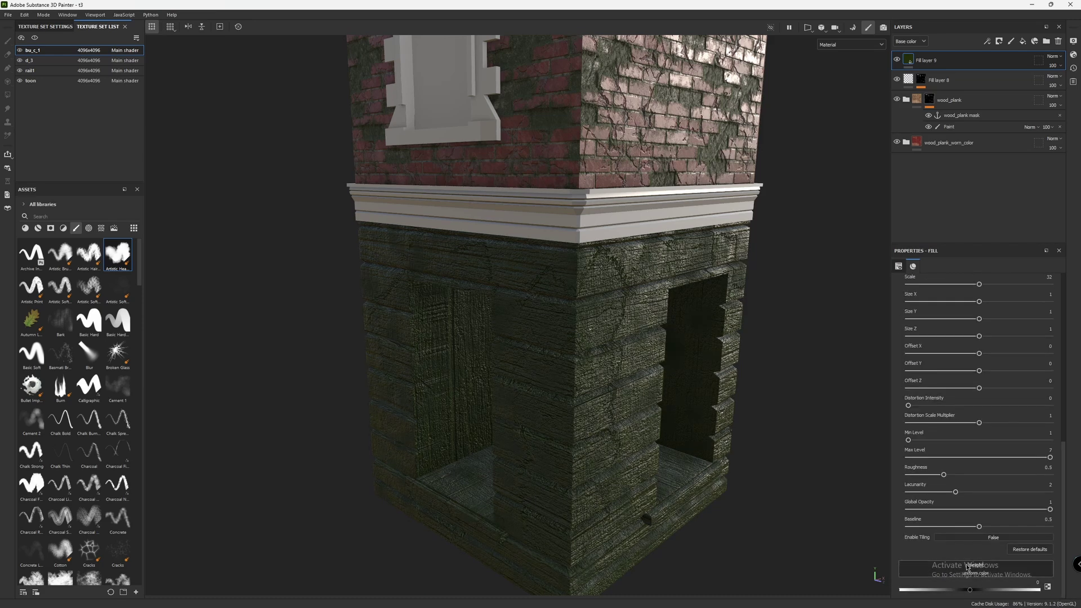
{"action": "left_click", "coordinate": [967, 569]}
{"action": "left_click", "coordinate": [915, 552]}
{"action": "scroll", "coordinate": [721, 423], "scroll_direction": "up", "scroll_amount": 2}
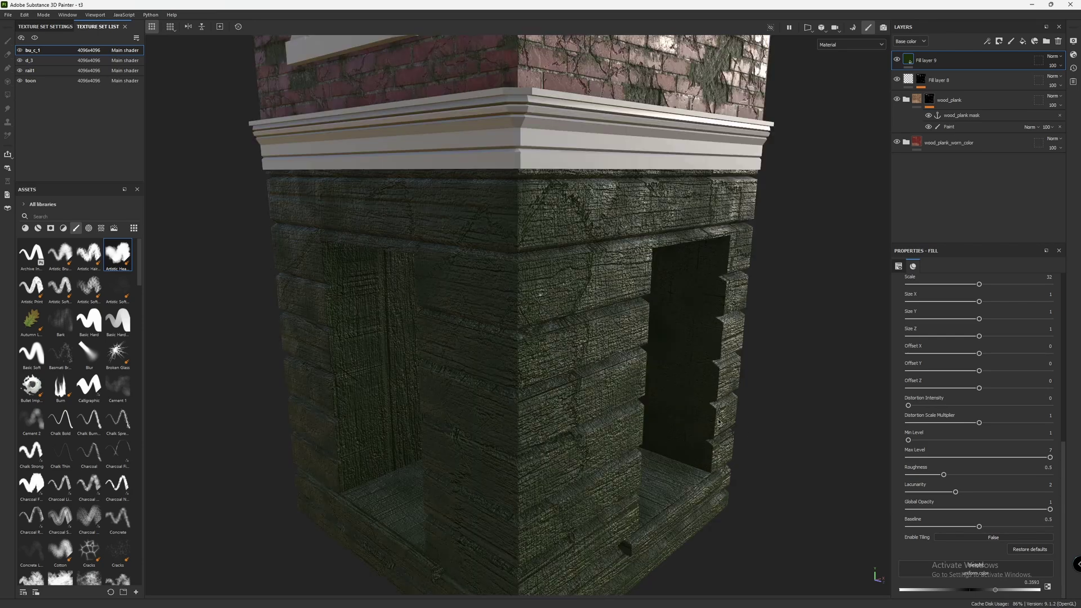
Step: Add a black mask to the green fill layer
{"action": "left_click_drag", "start_coordinate": [721, 423], "coordinate": [695, 346], "text": "alt"}
{"action": "middle_click_drag", "start_coordinate": [695, 345], "coordinate": [746, 408], "text": "alt"}
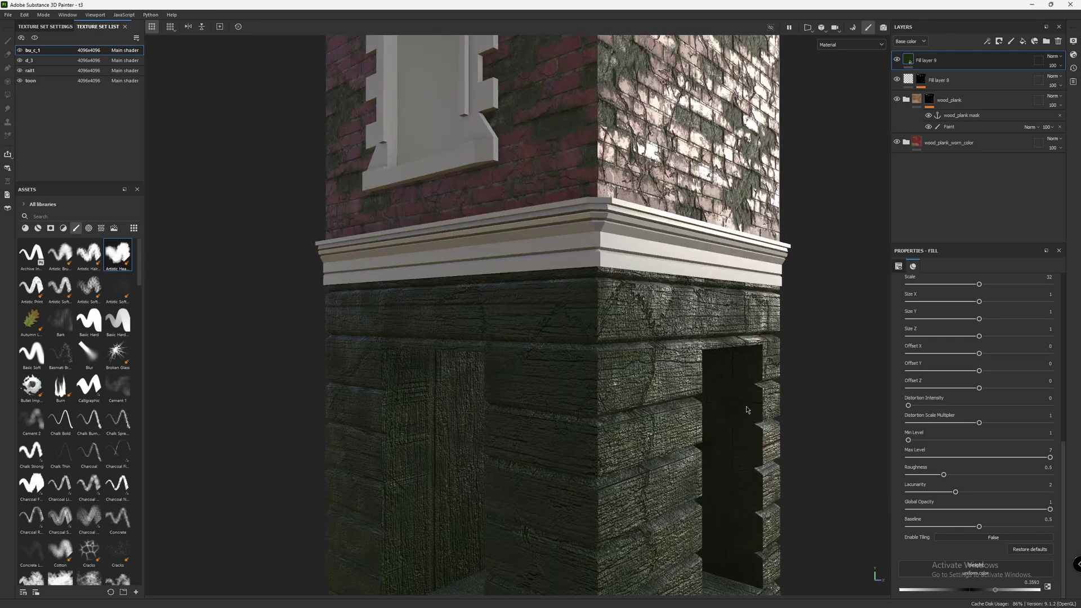
{"action": "left_click", "coordinate": [999, 41]}
{"action": "left_click", "coordinate": [1008, 63]}
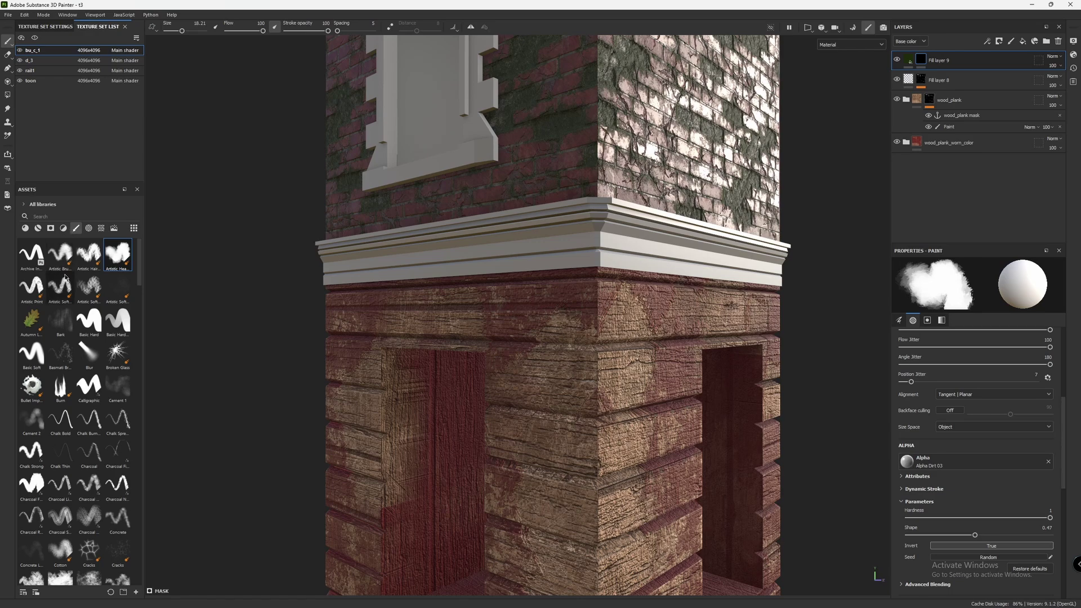
Step: Paint green moss on the top planks beneath the cornice in the mask, trying the Dirt 1 brush and changing to Crystal
{"action": "left_click", "coordinate": [89, 285]}
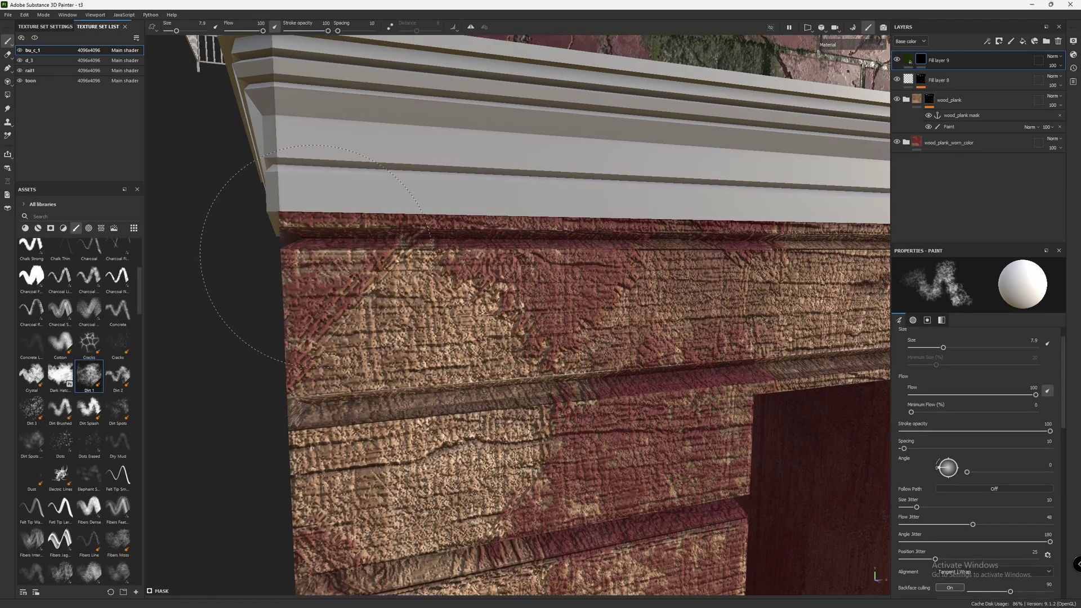
{"action": "left_click_drag", "start_coordinate": [279, 264], "coordinate": [450, 253]}
{"action": "scroll", "coordinate": [521, 236], "scroll_direction": "down", "scroll_amount": 2}
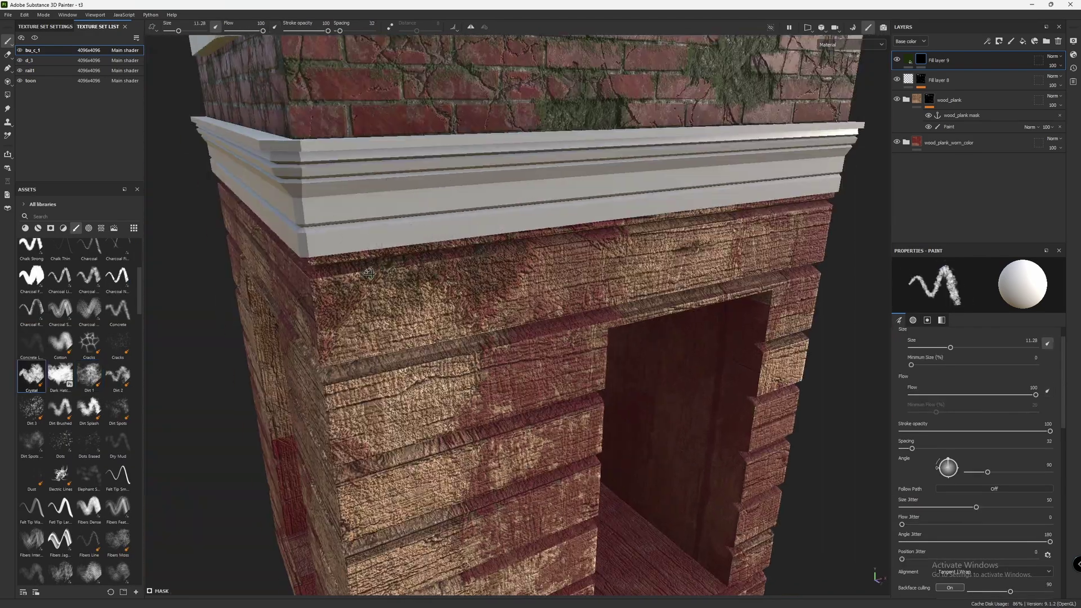
{"action": "mouse_move", "coordinate": [506, 282]}
{"action": "left_mouse_down", "text": "alt"}
{"action": "mouse_move", "coordinate": [304, 276]}
{"action": "mouse_move", "coordinate": [816, 276]}
{"action": "mouse_move", "coordinate": [655, 298]}
{"action": "left_mouse_up", "text": "alt"}
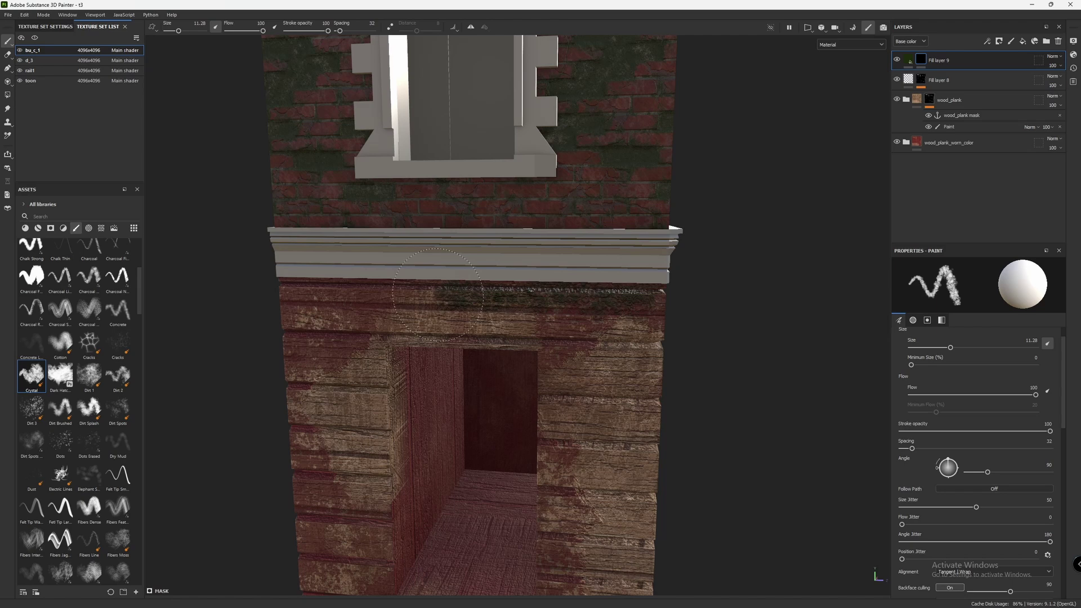
{"action": "mouse_move", "coordinate": [670, 290]}
{"action": "left_mouse_down"}
{"action": "mouse_move", "coordinate": [282, 293]}
{"action": "mouse_move", "coordinate": [692, 272]}
{"action": "mouse_move", "coordinate": [688, 287]}
{"action": "left_mouse_up"}
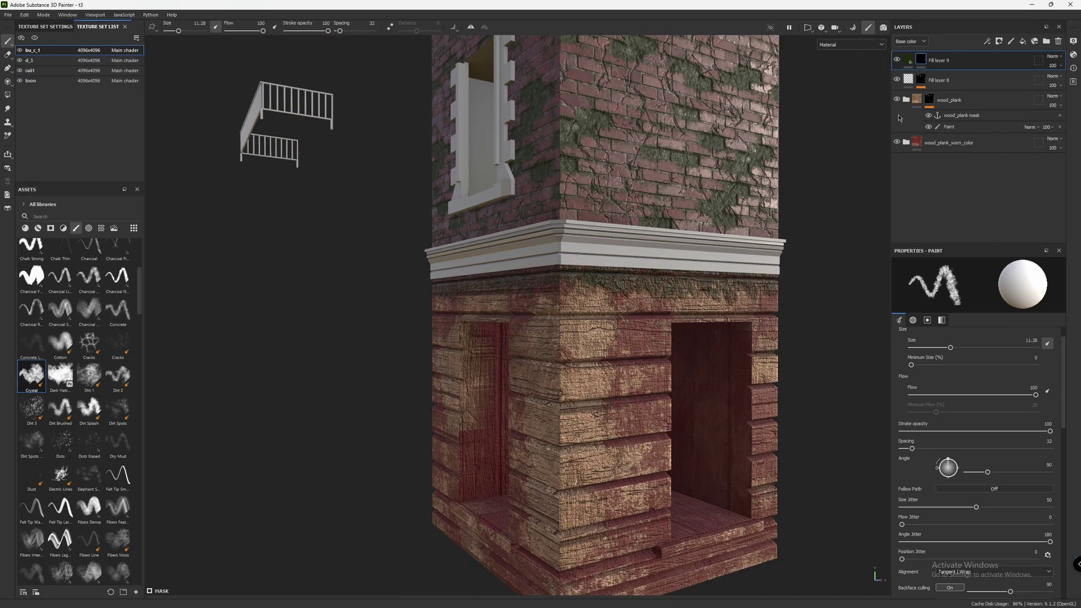
Step: Extend the moss across the upper planks under the cornice in Fill layer 9's mask with the Crystal brush
{"action": "left_click", "coordinate": [905, 62]}
{"action": "scroll", "coordinate": [979, 375], "scroll_direction": "up", "scroll_amount": 5}
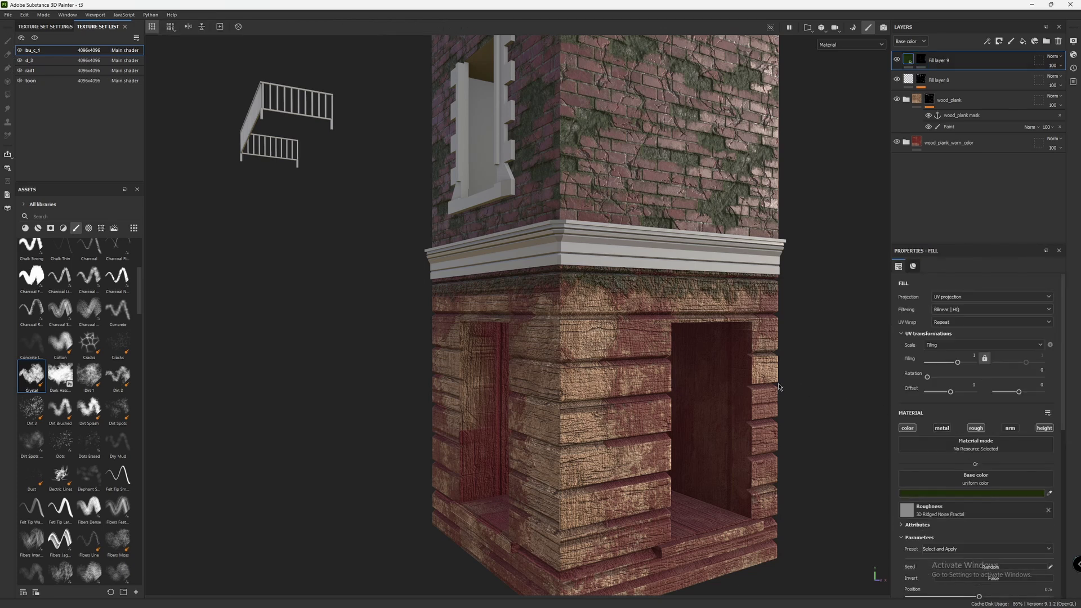
{"action": "scroll", "coordinate": [709, 325], "scroll_direction": "up", "scroll_amount": 2}
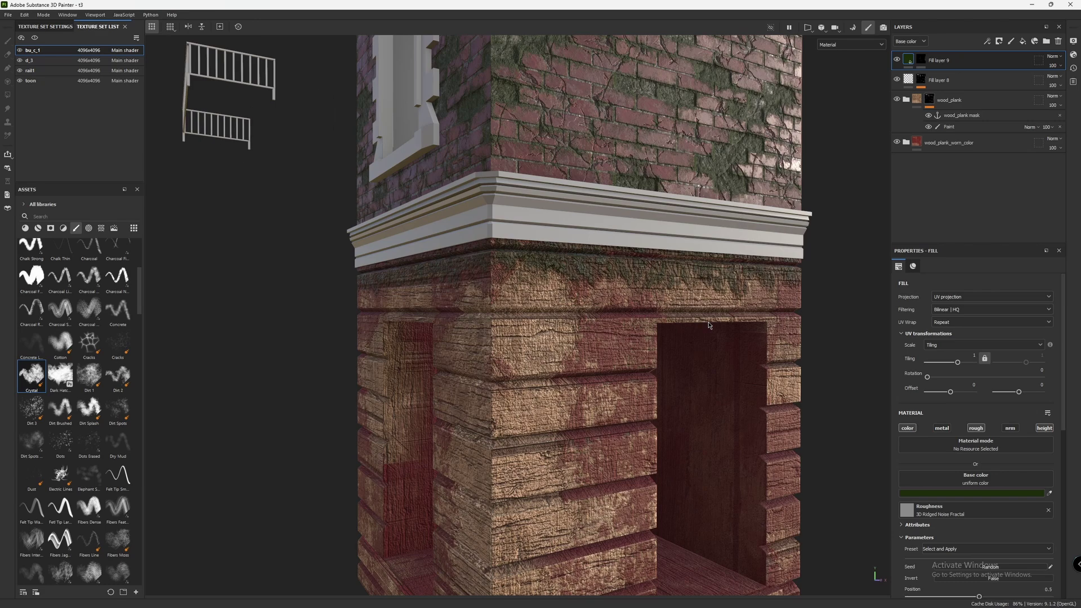
{"action": "left_click", "coordinate": [921, 60]}
{"action": "left_click_drag", "start_coordinate": [720, 285], "coordinate": [670, 287], "text": "alt"}
{"action": "left_click_drag", "start_coordinate": [521, 313], "coordinate": [810, 309]}
{"action": "left_click_drag", "start_coordinate": [732, 338], "coordinate": [715, 340], "text": "alt"}
{"action": "key", "text": "["}
{"action": "left_click_drag", "start_coordinate": [498, 369], "coordinate": [861, 360]}
Step: Paint moss along the building's base planks with the Crystal brush enlarged to about 22
{"action": "scroll", "coordinate": [675, 394], "scroll_direction": "down", "scroll_amount": 3}
{"action": "right_click_drag", "start_coordinate": [568, 503], "coordinate": [606, 502], "text": "ctrl"}
{"action": "mouse_move", "coordinate": [530, 499]}
{"action": "left_mouse_down"}
{"action": "mouse_move", "coordinate": [844, 453]}
{"action": "mouse_move", "coordinate": [799, 437]}
{"action": "left_mouse_up"}
{"action": "left_click_drag", "start_coordinate": [501, 498], "coordinate": [664, 512]}
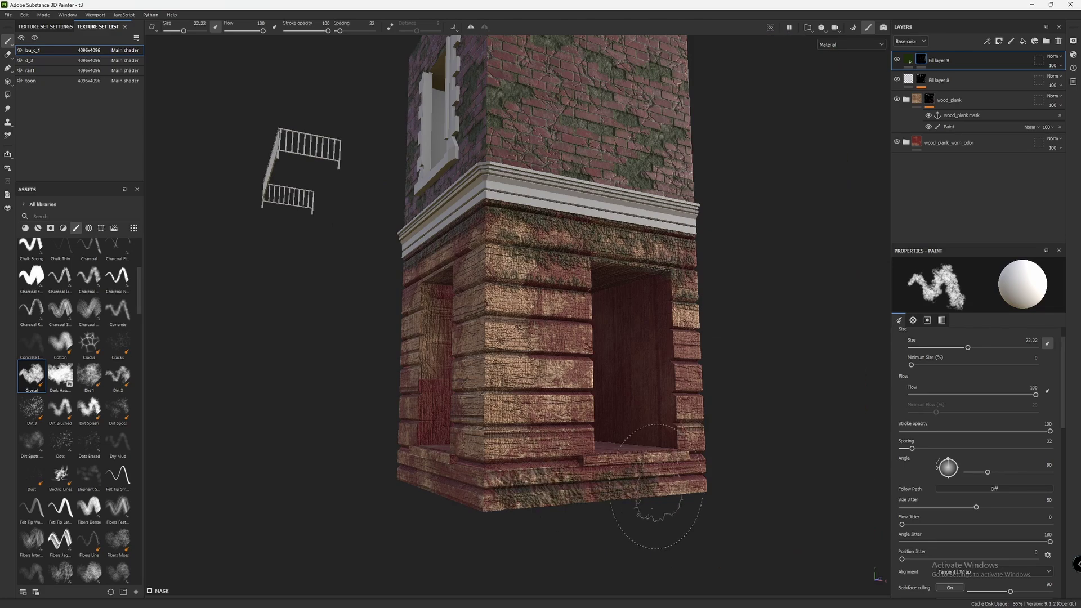
{"action": "right_click_drag", "start_coordinate": [661, 509], "coordinate": [631, 510], "text": "ctrl"}
{"action": "mouse_move", "coordinate": [653, 493]}
{"action": "left_mouse_down"}
{"action": "mouse_move", "coordinate": [692, 486]}
{"action": "mouse_move", "coordinate": [670, 484]}
{"action": "left_mouse_up"}
{"action": "mouse_move", "coordinate": [698, 482]}
{"action": "left_mouse_down", "text": "alt"}
{"action": "mouse_move", "coordinate": [832, 436]}
{"action": "mouse_move", "coordinate": [484, 450]}
{"action": "mouse_move", "coordinate": [582, 465]}
{"action": "left_mouse_up", "text": "alt"}
{"action": "key", "text": "]"}
{"action": "key", "text": "]"}
{"action": "left_click_drag", "start_coordinate": [718, 474], "coordinate": [591, 501], "text": "alt"}
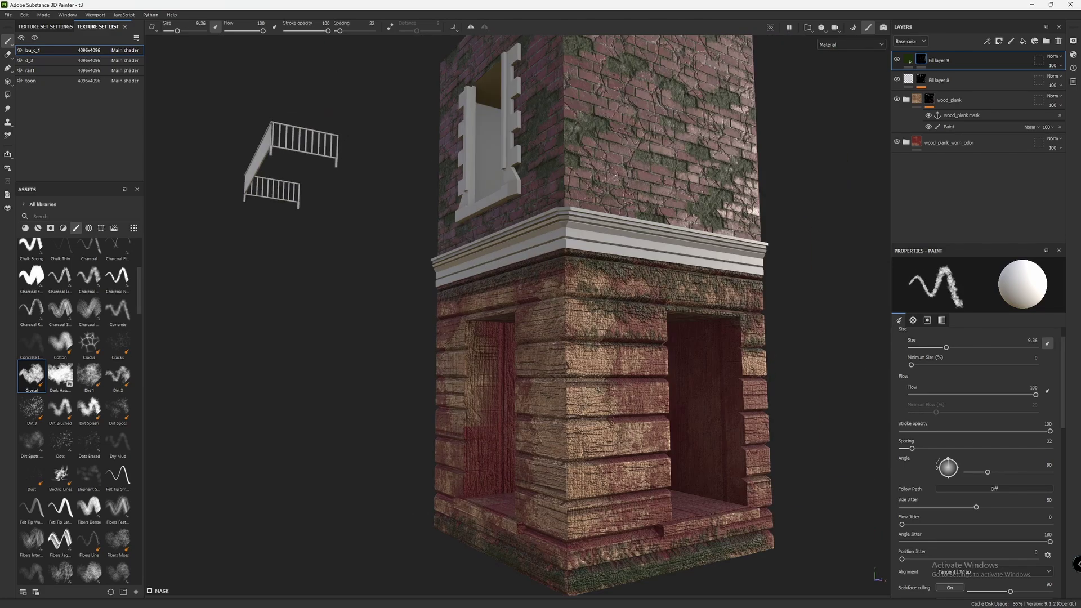
Step: Paint thin moss strips into the horizontal plank grooves around the lower floor with the Crystal brush at about 4.8
{"action": "left_click_drag", "start_coordinate": [566, 386], "coordinate": [662, 374]}
{"action": "left_click_drag", "start_coordinate": [850, 368], "coordinate": [805, 376], "text": "alt"}
{"action": "left_click_drag", "start_coordinate": [810, 442], "coordinate": [401, 337], "text": "alt"}
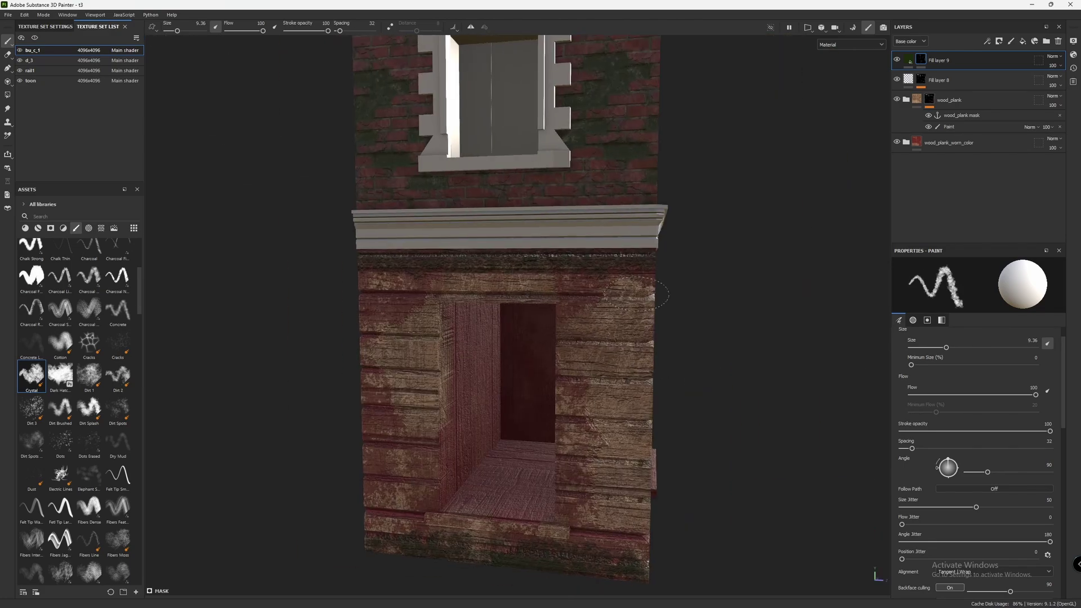
{"action": "left_click_drag", "start_coordinate": [573, 338], "coordinate": [698, 253], "text": "alt"}
{"action": "right_click_drag", "start_coordinate": [711, 253], "coordinate": [675, 253], "text": "ctrl"}
{"action": "left_click_drag", "start_coordinate": [675, 313], "coordinate": [557, 318]}
{"action": "left_click_drag", "start_coordinate": [630, 395], "coordinate": [535, 396]}
{"action": "left_click_drag", "start_coordinate": [608, 394], "coordinate": [333, 405], "text": "alt"}
{"action": "mouse_move", "coordinate": [506, 403]}
{"action": "left_mouse_down", "text": "alt"}
{"action": "mouse_move", "coordinate": [514, 457]}
{"action": "mouse_move", "coordinate": [433, 448]}
{"action": "left_mouse_up", "text": "alt"}
{"action": "scroll", "coordinate": [728, 484], "scroll_direction": "down", "scroll_amount": 3}
{"action": "left_click_drag", "start_coordinate": [728, 484], "coordinate": [591, 478], "text": "alt"}
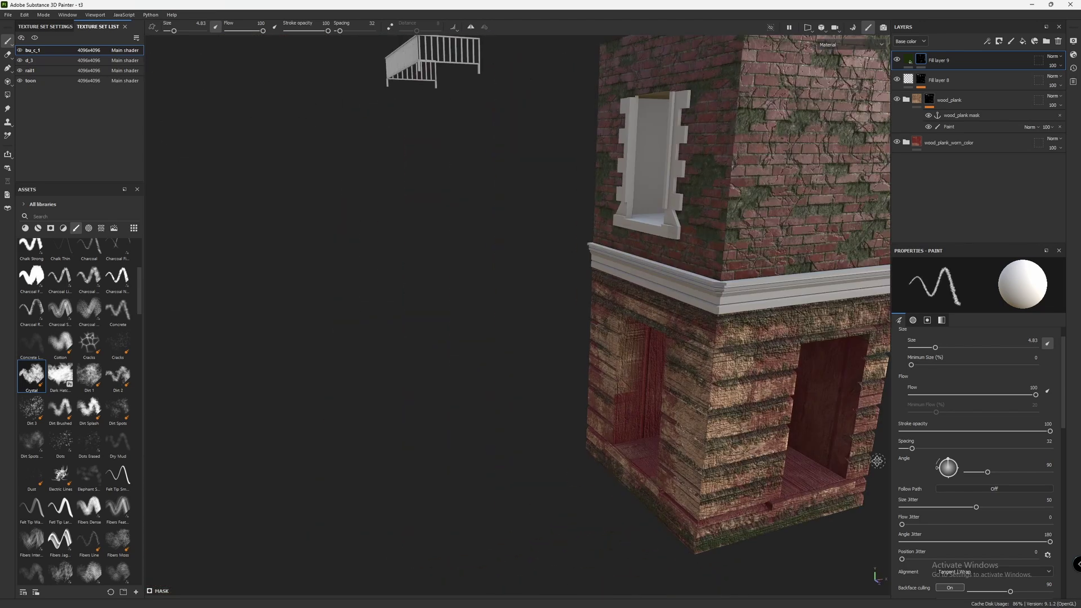
Step: Add the Dirt smart material above Fill layer 9 in the layer stack
{"action": "middle_click_drag", "start_coordinate": [878, 461], "coordinate": [565, 421], "text": "alt"}
{"action": "right_click_drag", "start_coordinate": [566, 422], "coordinate": [580, 422], "text": "ctrl"}
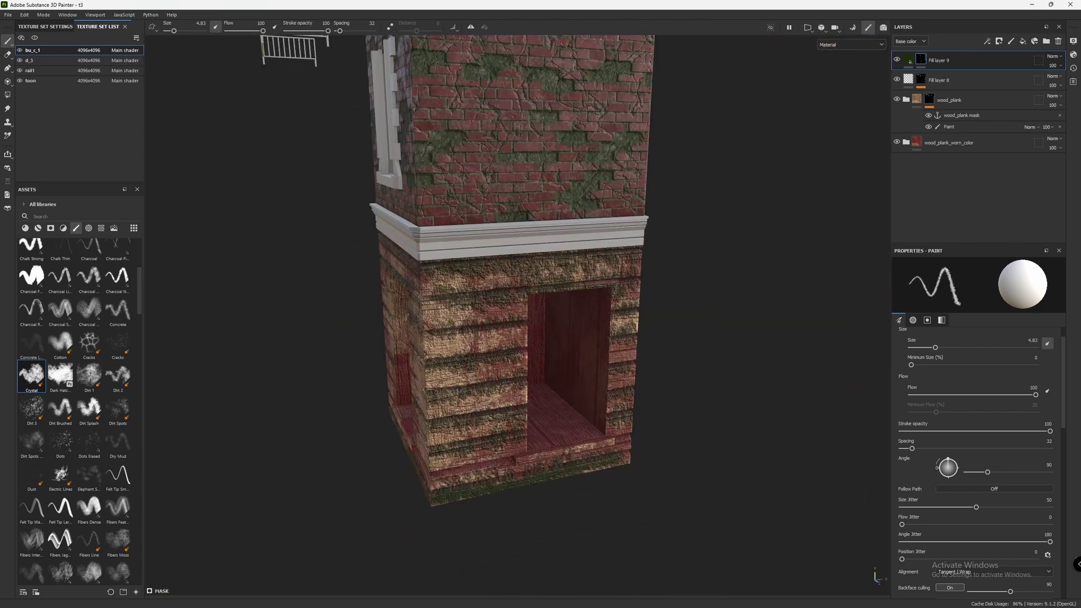
{"action": "left_click", "coordinate": [37, 228]}
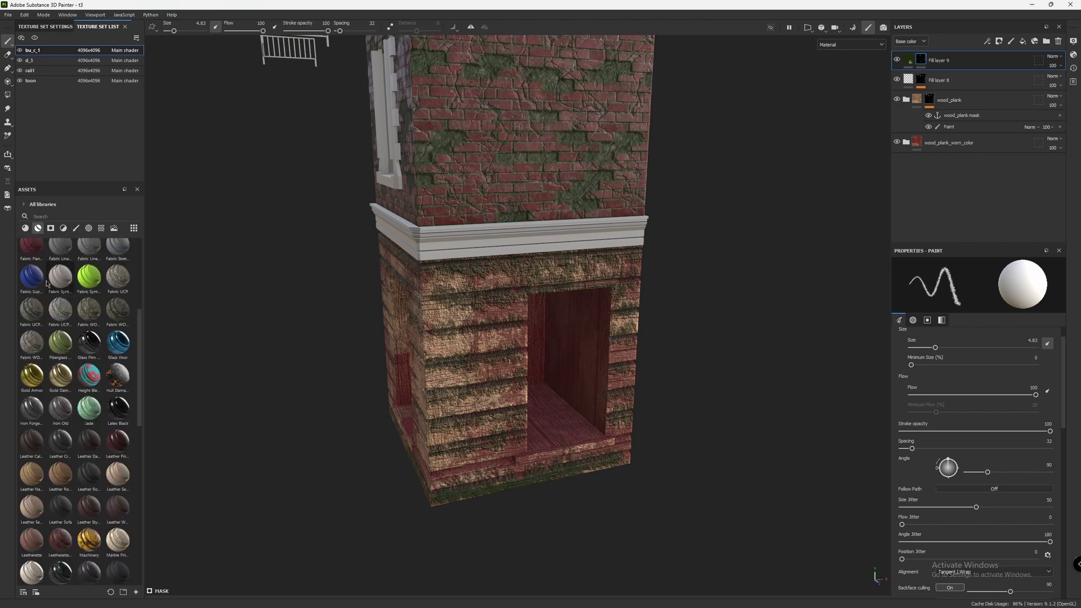
{"action": "left_click_drag", "start_coordinate": [35, 381], "coordinate": [490, 376]}
{"action": "left_click_drag", "start_coordinate": [645, 260], "coordinate": [722, 336], "text": "alt"}
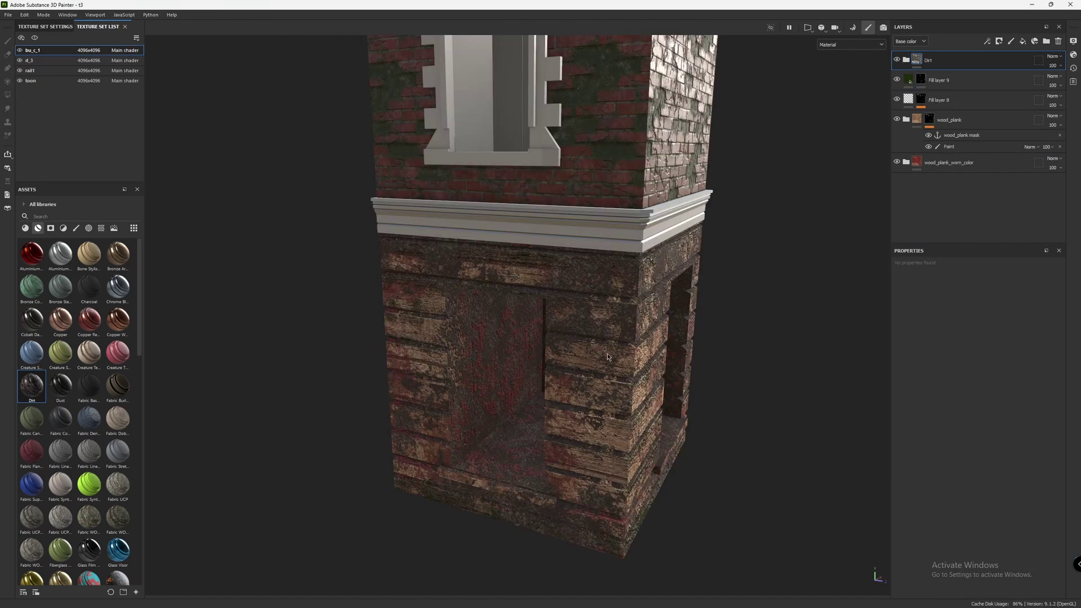
Step: Add a black mask to the Dirt folder and apply the Dust smart mask to it
{"action": "left_click", "coordinate": [50, 228]}
{"action": "left_click", "coordinate": [998, 41]}
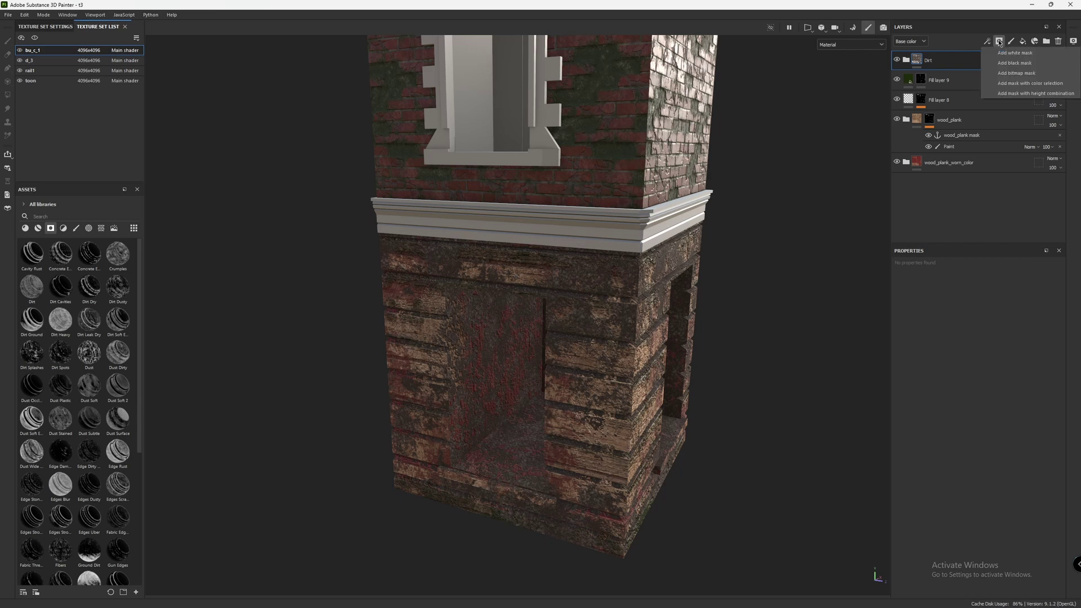
{"action": "left_click", "coordinate": [1013, 62]}
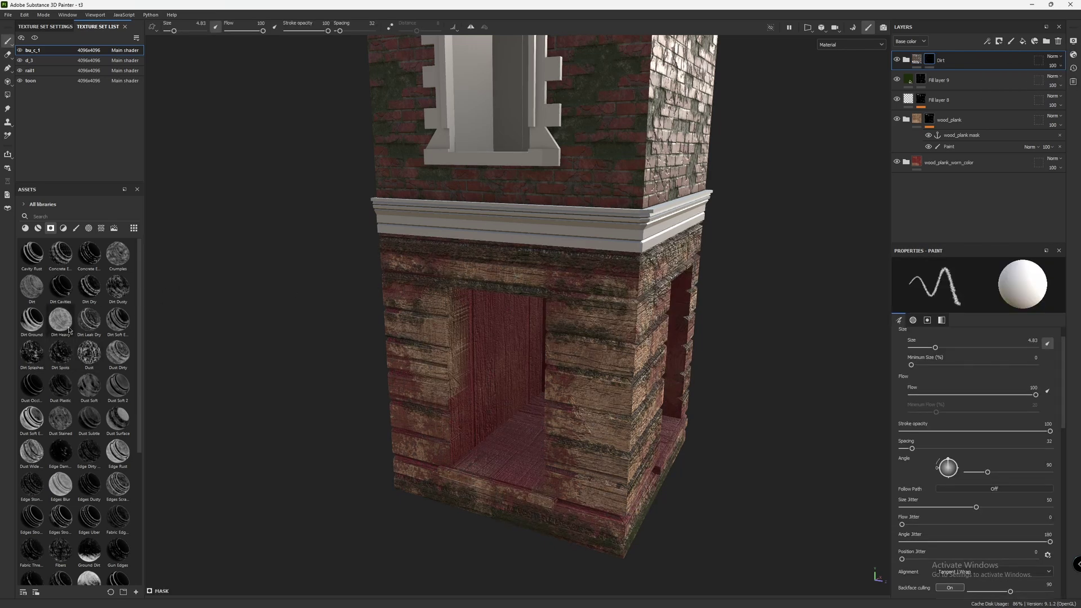
{"action": "left_click_drag", "start_coordinate": [89, 353], "coordinate": [930, 62]}
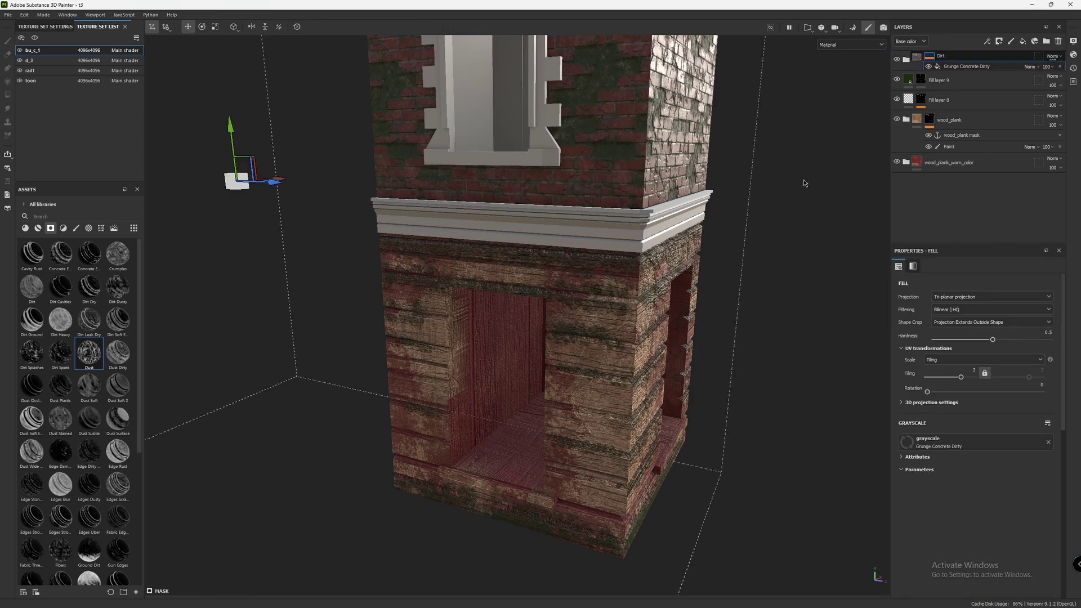
{"action": "scroll", "coordinate": [701, 271], "scroll_direction": "up", "scroll_amount": 5}
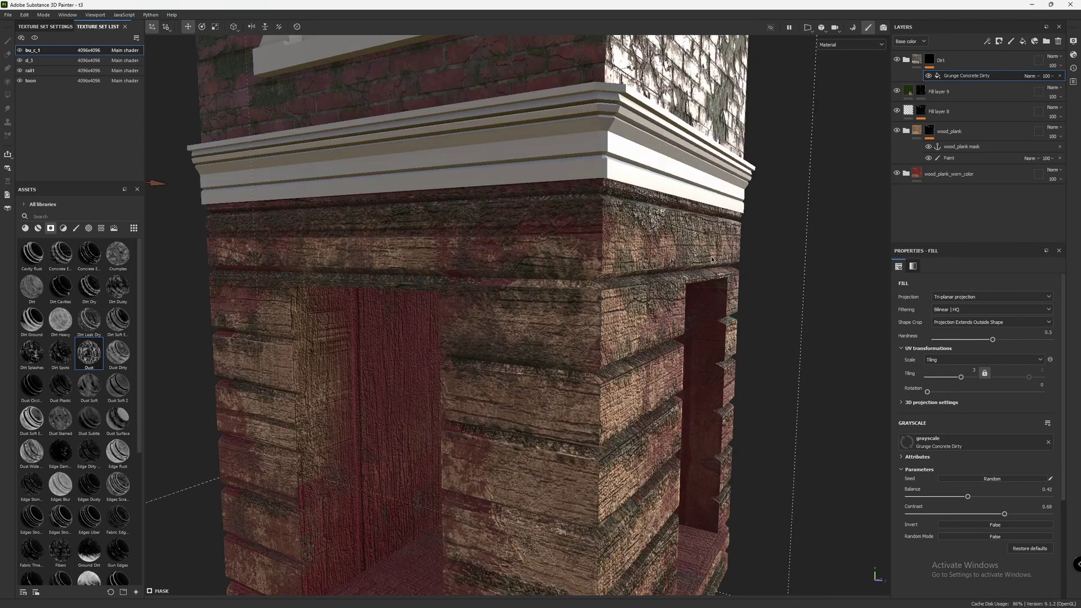
Step: Examine the dirt coverage on the lower floor's planks from several sides and distances
{"action": "scroll", "coordinate": [690, 254], "scroll_direction": "down", "scroll_amount": 5}
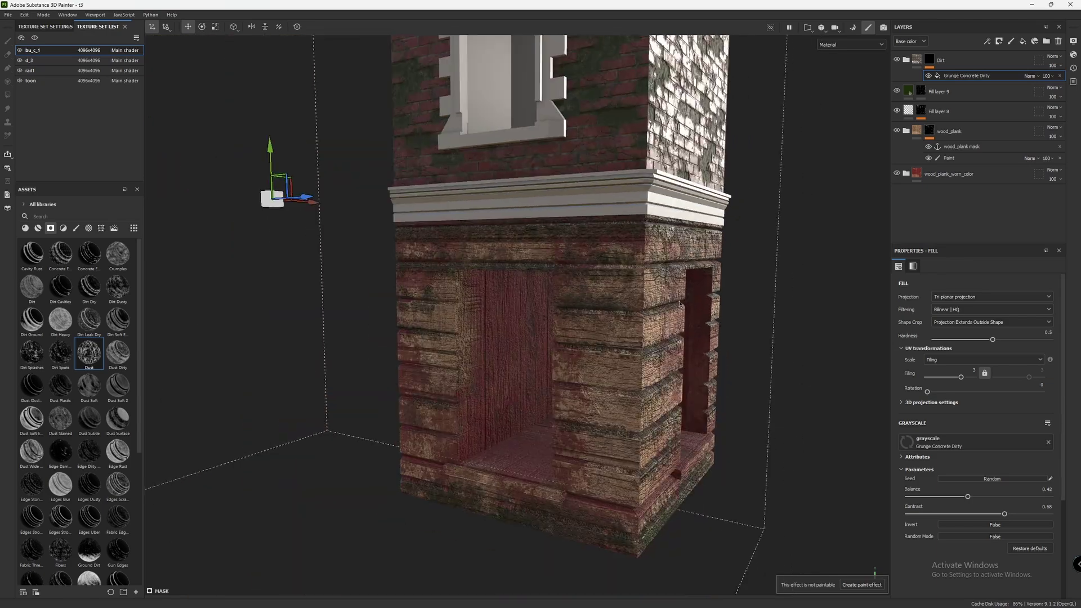
{"action": "left_click_drag", "start_coordinate": [707, 287], "coordinate": [597, 296], "text": "alt"}
{"action": "scroll", "coordinate": [593, 363], "scroll_direction": "up", "scroll_amount": 3}
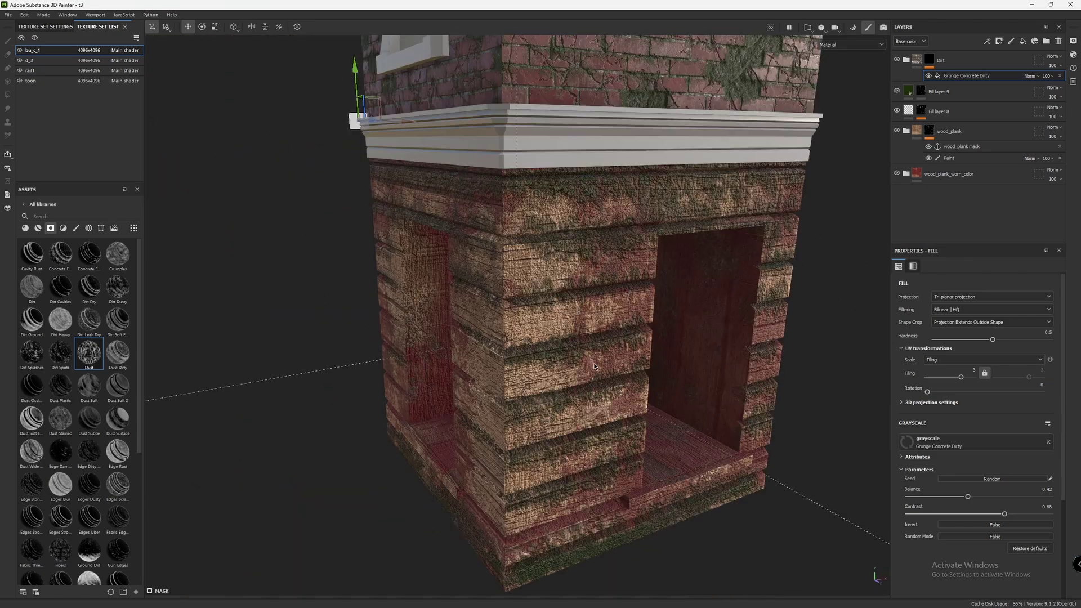
{"action": "scroll", "coordinate": [584, 249], "scroll_direction": "down", "scroll_amount": 5}
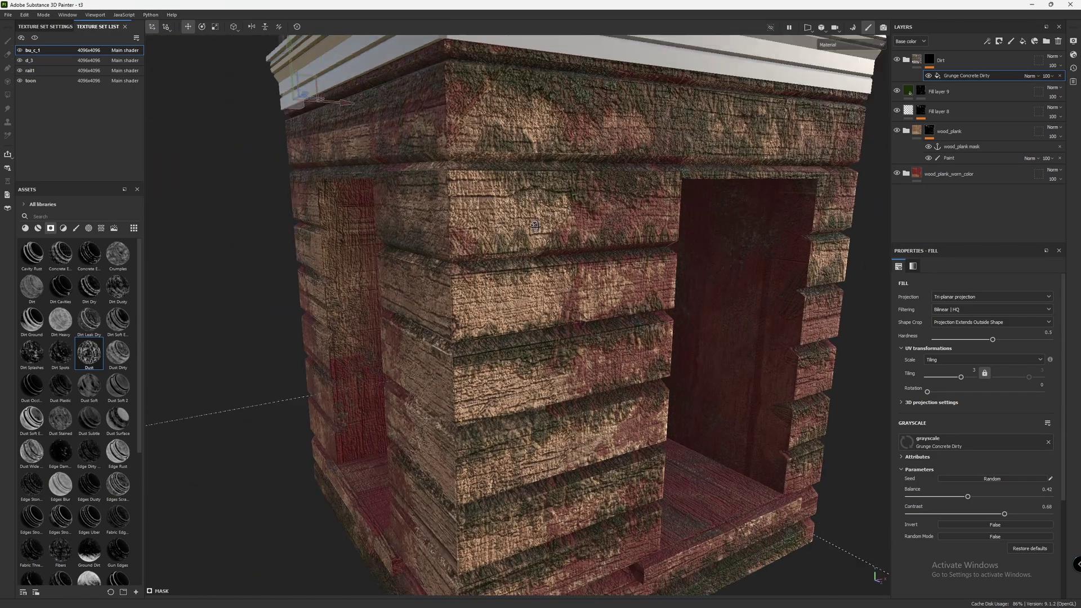
{"action": "scroll", "coordinate": [383, 225], "scroll_direction": "up", "scroll_amount": 5}
{"action": "scroll", "coordinate": [363, 286], "scroll_direction": "down", "scroll_amount": 5}
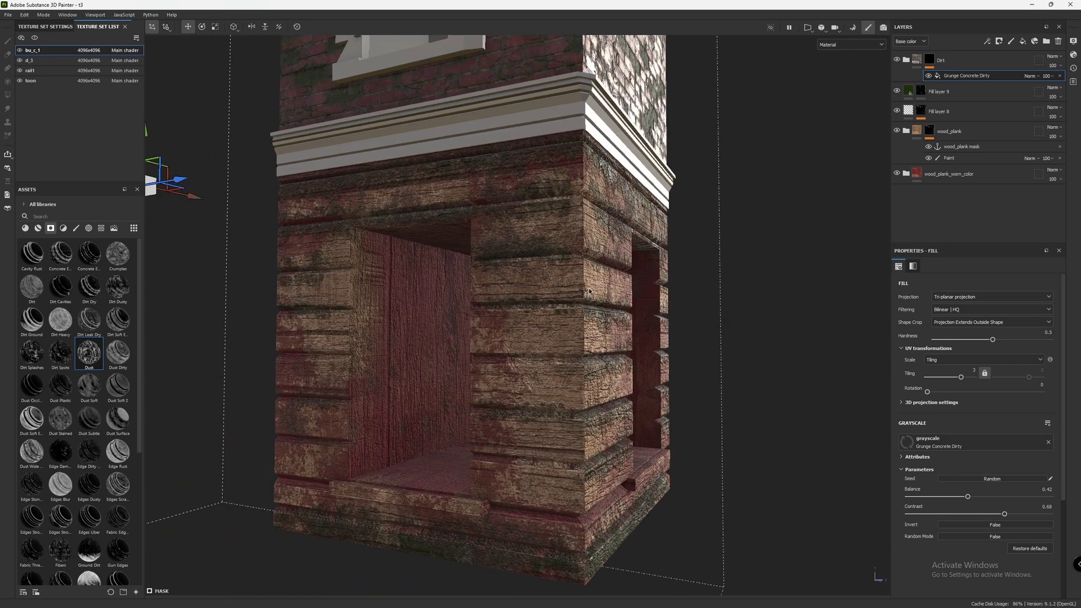
{"action": "scroll", "coordinate": [342, 367], "scroll_direction": "up", "scroll_amount": 4}
{"action": "left_click_drag", "start_coordinate": [575, 362], "coordinate": [466, 314], "text": "alt"}
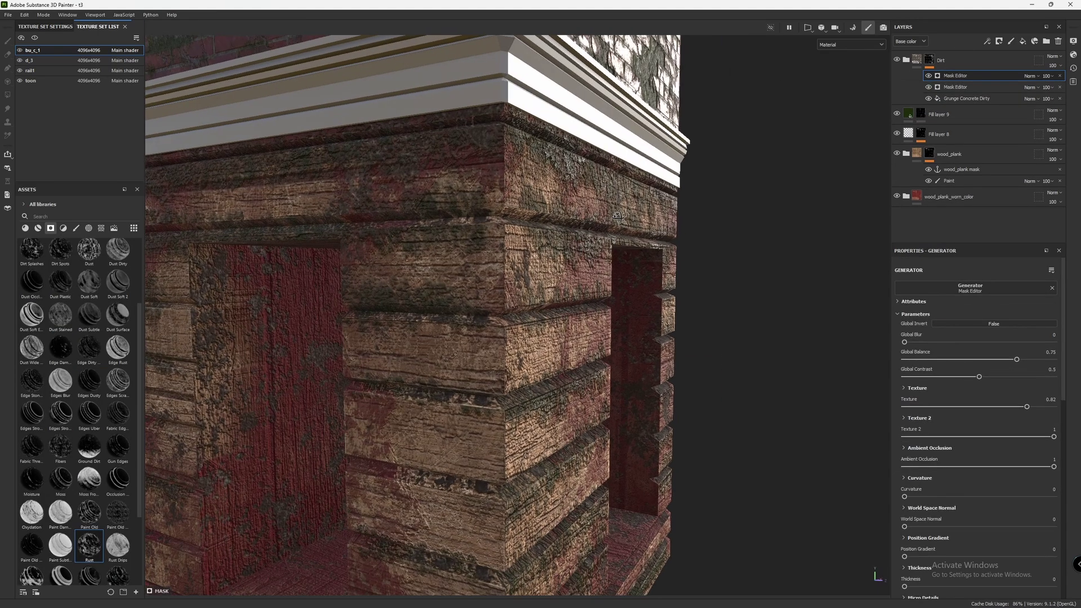
{"action": "left_click_drag", "start_coordinate": [618, 217], "coordinate": [539, 319], "text": "alt"}
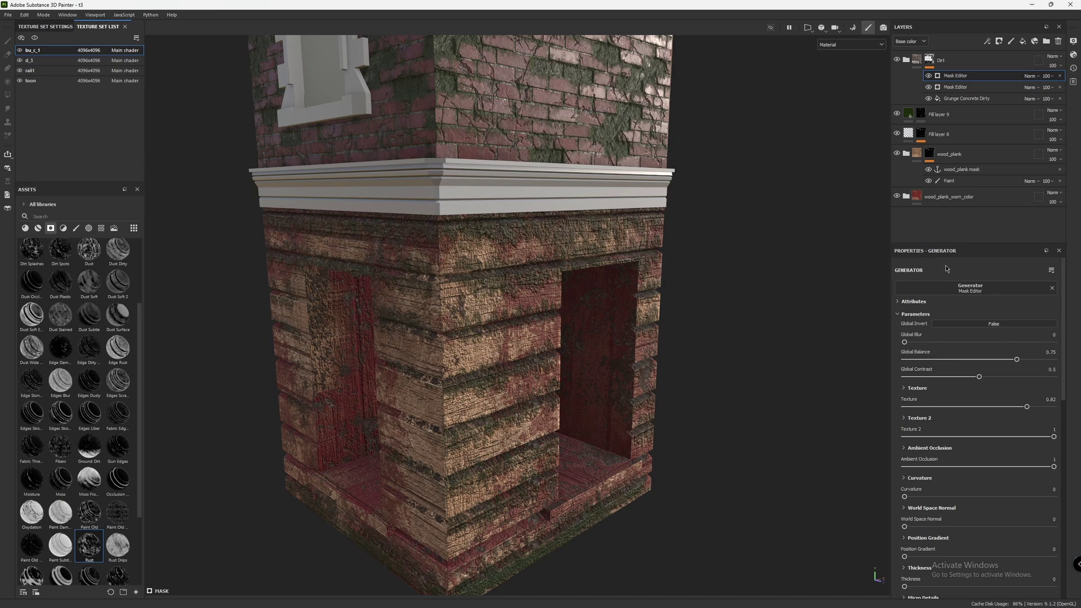
Step: Select the Dirt folder's mask and enlarge the brush to size 8.63
{"action": "left_click", "coordinate": [930, 62]}
{"action": "scroll", "coordinate": [549, 313], "scroll_direction": "up", "scroll_amount": 2}
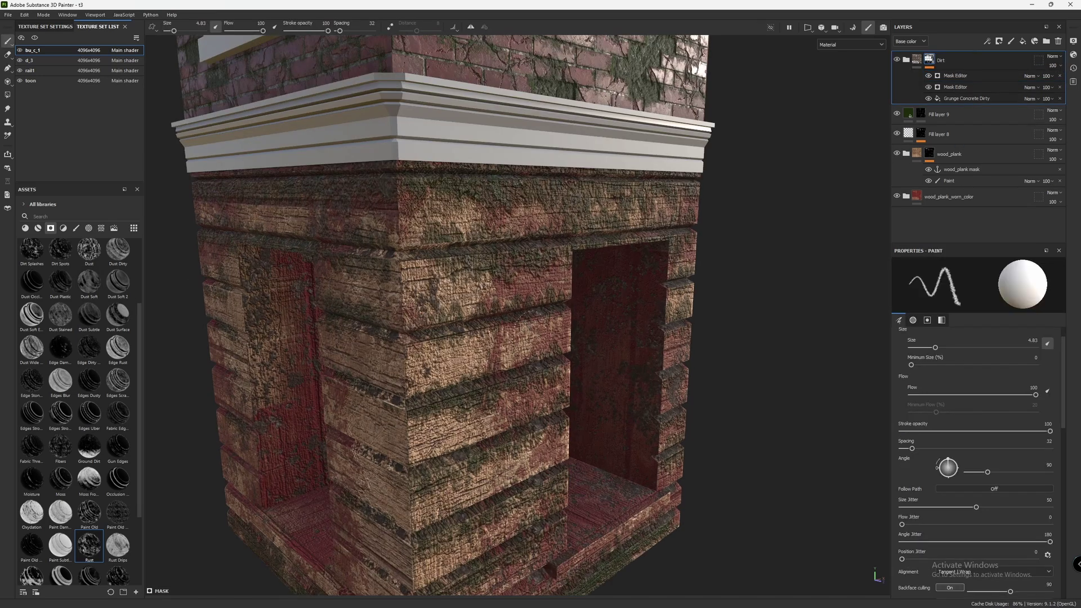
{"action": "scroll", "coordinate": [529, 315], "scroll_direction": "up", "scroll_amount": 2}
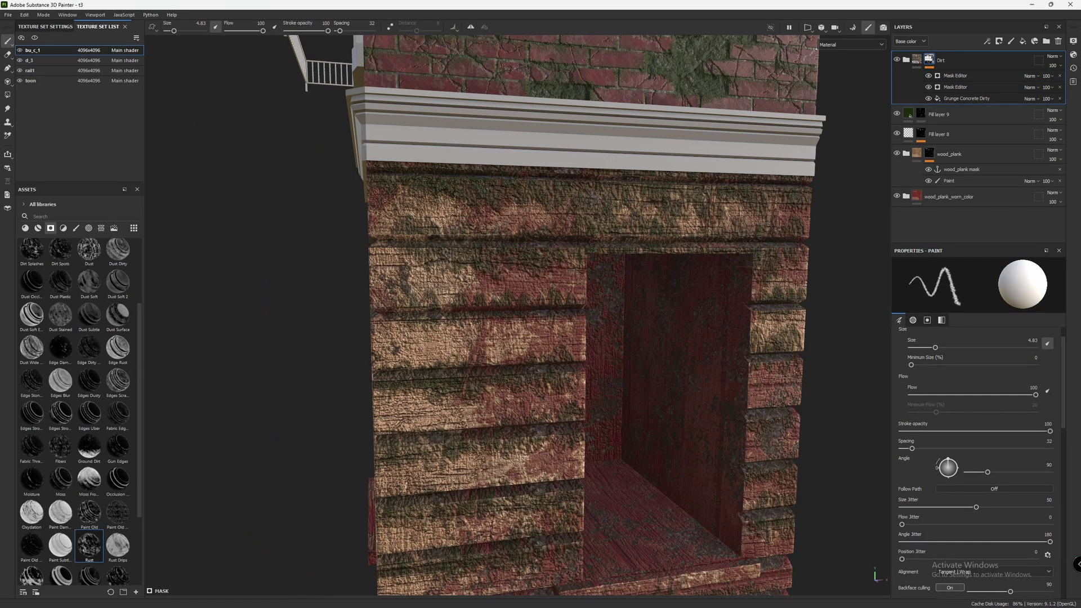
{"action": "right_click_drag", "start_coordinate": [550, 313], "coordinate": [580, 312], "text": "ctrl"}
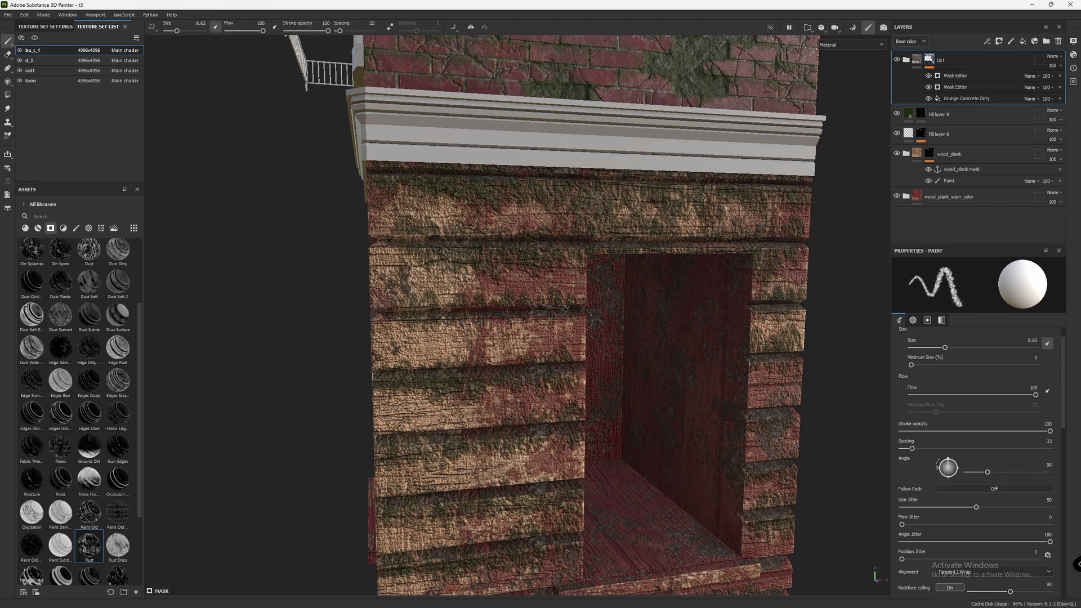
{"action": "scroll", "coordinate": [549, 312], "scroll_direction": "down", "scroll_amount": 3}
{"action": "left_click_drag", "start_coordinate": [549, 312], "coordinate": [671, 316], "text": "alt"}
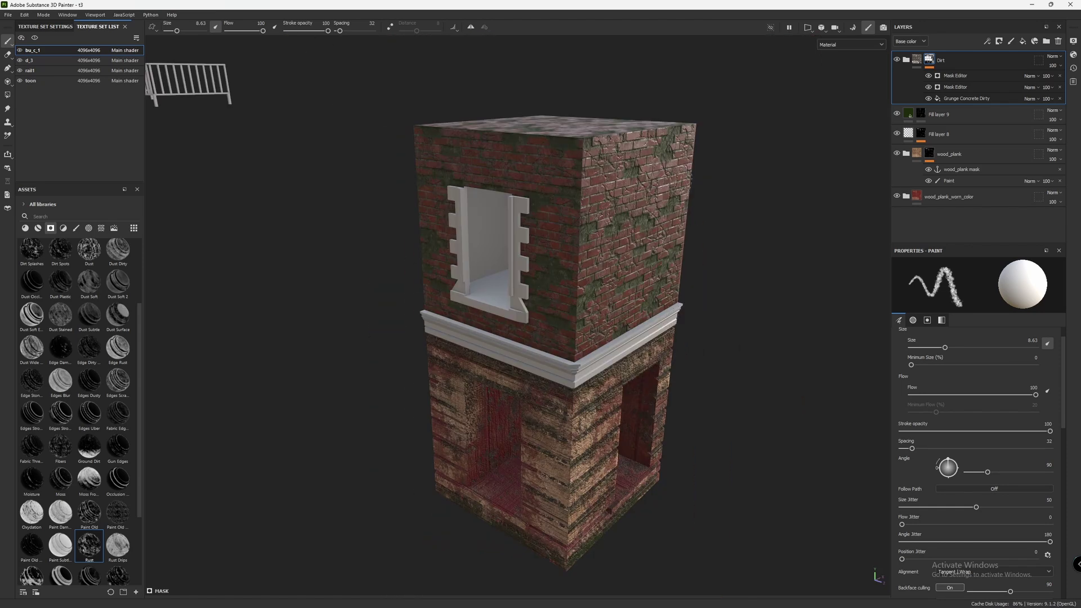
{"action": "scroll", "coordinate": [737, 276], "scroll_direction": "up", "scroll_amount": 2}
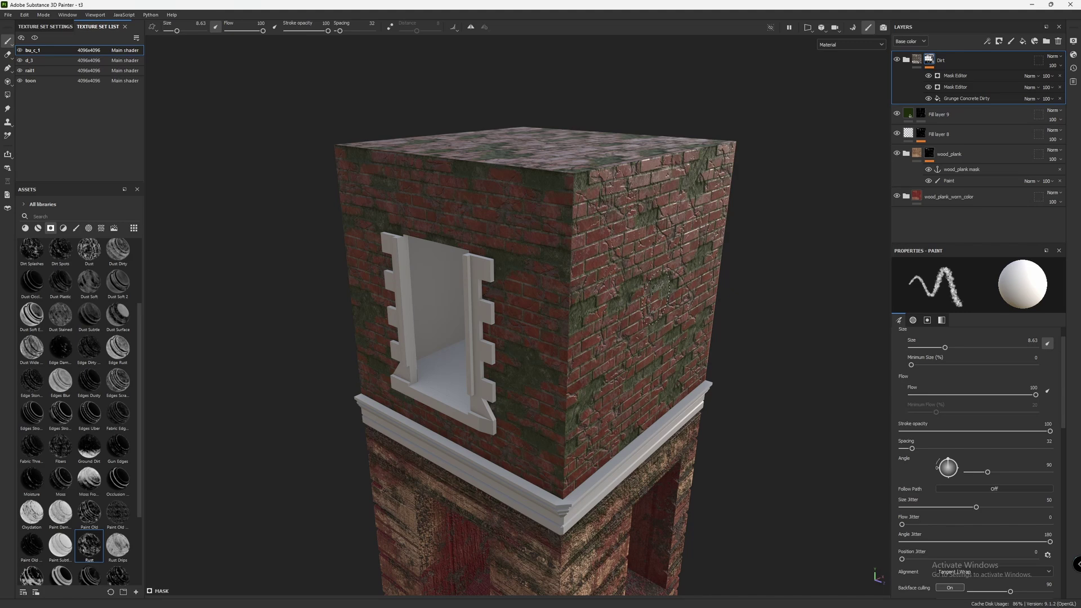
{"action": "left_click", "coordinate": [504, 600]}
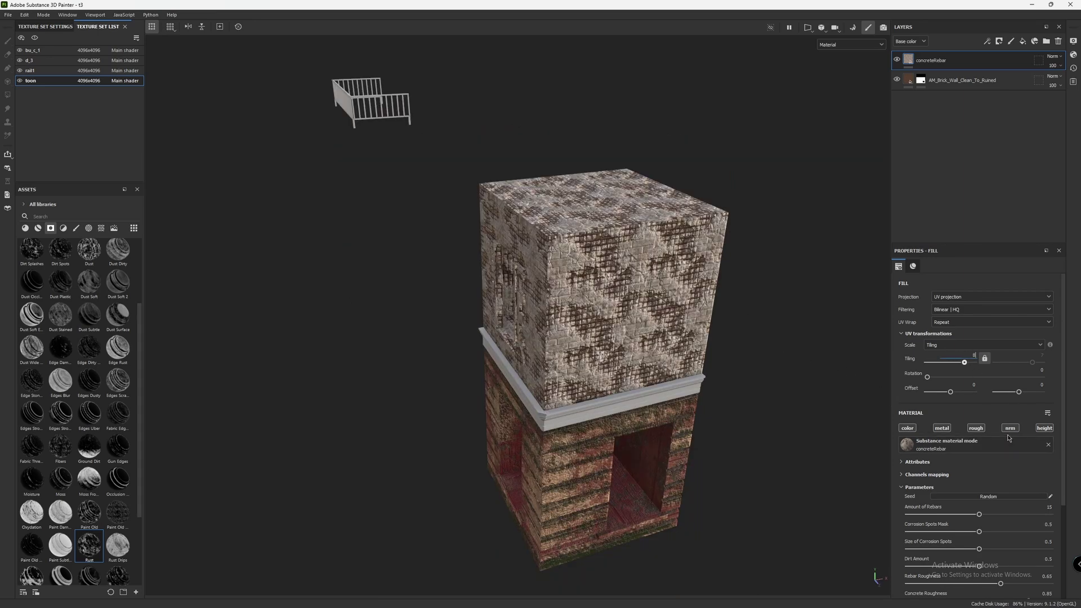
Step: Add a black mask to the concreteRebar layer covering the upper brick block
{"action": "left_click", "coordinate": [995, 464]}
{"action": "scroll", "coordinate": [824, 405], "scroll_direction": "up", "scroll_amount": 5}
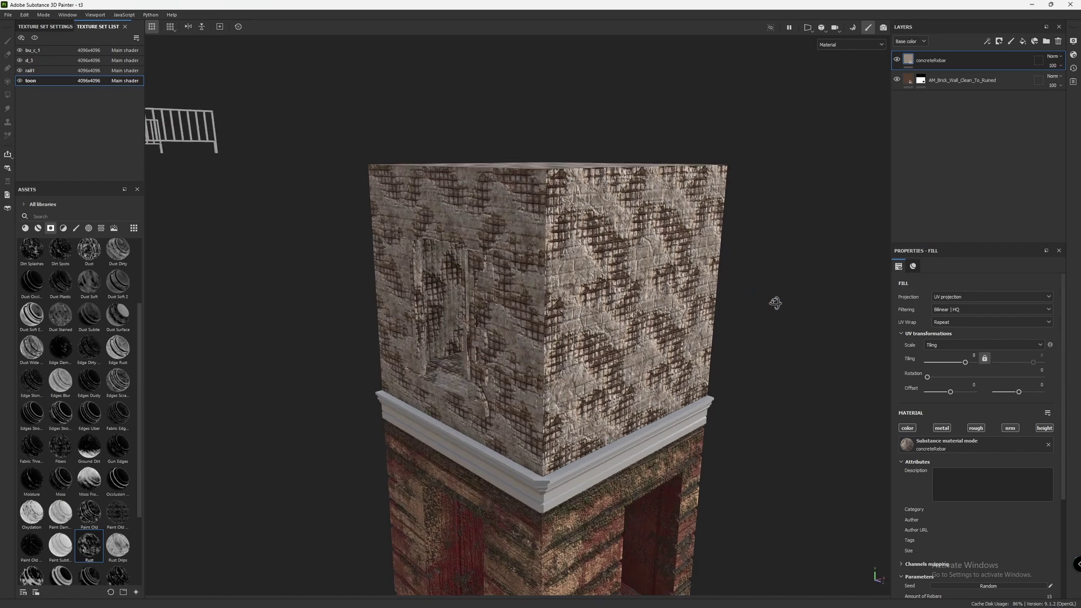
{"action": "left_click_drag", "start_coordinate": [744, 315], "coordinate": [758, 304], "text": "alt"}
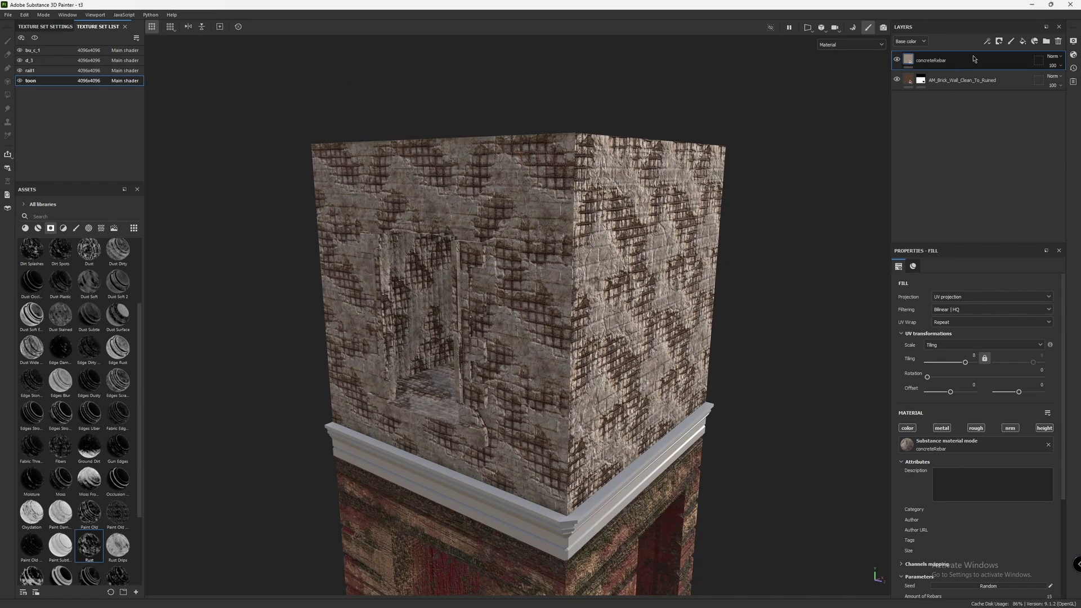
{"action": "left_click", "coordinate": [999, 42]}
{"action": "left_click", "coordinate": [1005, 63]}
{"action": "scroll", "coordinate": [591, 214], "scroll_direction": "up", "scroll_amount": 1}
{"action": "mouse_move", "coordinate": [606, 183]}
{"action": "left_mouse_down", "text": "alt"}
{"action": "mouse_move", "coordinate": [584, 222]}
{"action": "mouse_move", "coordinate": [653, 178]}
{"action": "left_mouse_up", "text": "alt"}
{"action": "middle_click_drag", "start_coordinate": [585, 467], "coordinate": [618, 296], "text": "alt"}
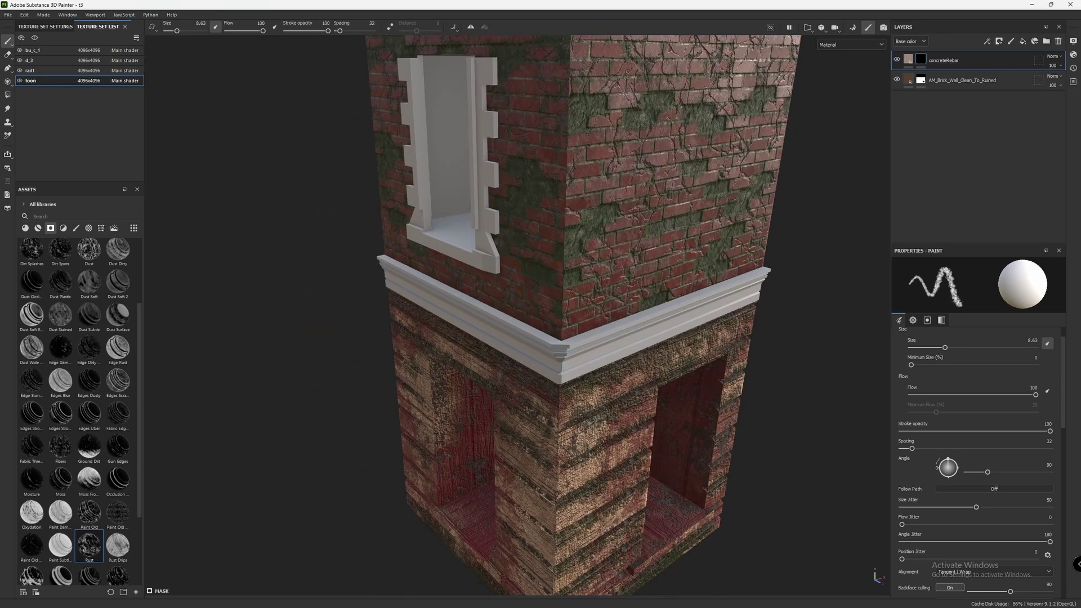
{"action": "left_click_drag", "start_coordinate": [538, 259], "coordinate": [666, 260], "text": "alt"}
{"action": "left_click_drag", "start_coordinate": [648, 304], "coordinate": [594, 286], "text": "alt"}
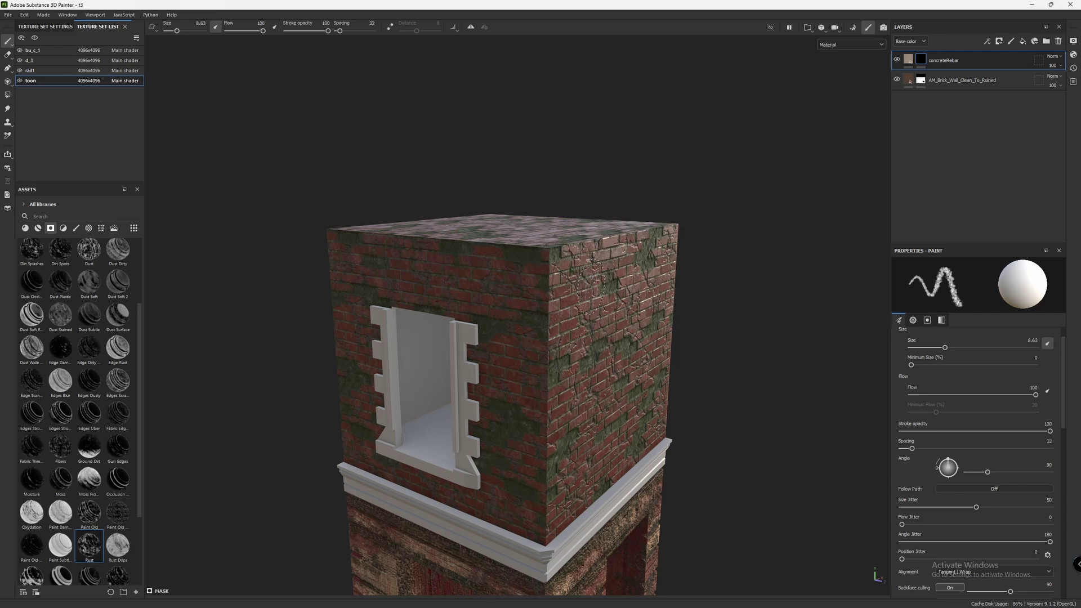
{"action": "right_click_drag", "start_coordinate": [591, 286], "coordinate": [685, 190], "text": "alt"}
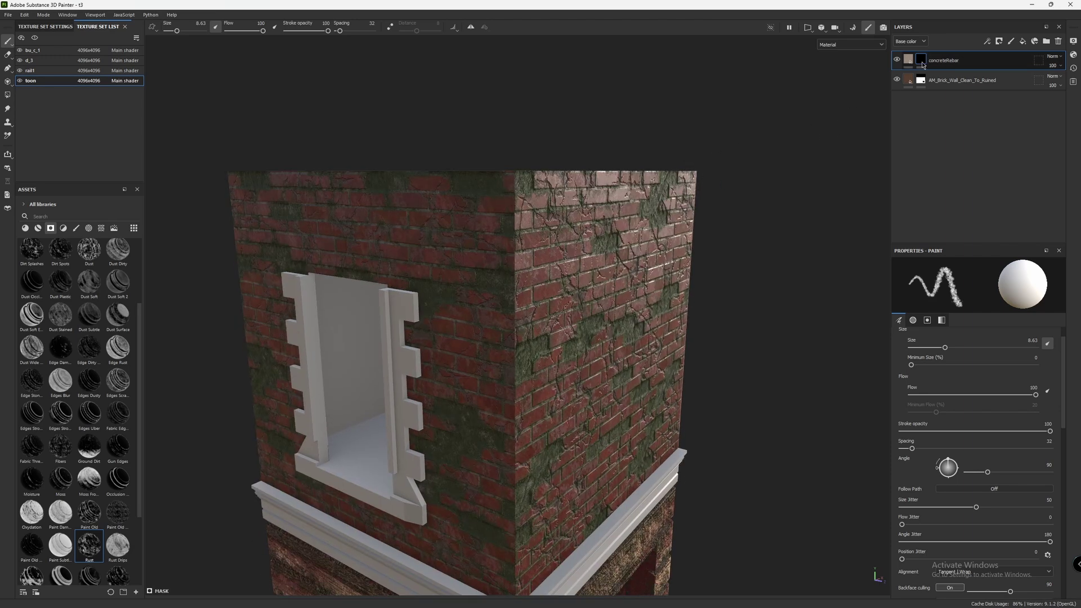
Step: Add a paint effect and an anchor point to the concreteRebar mask
{"action": "left_click", "coordinate": [998, 43]}
{"action": "left_click", "coordinate": [985, 67]}
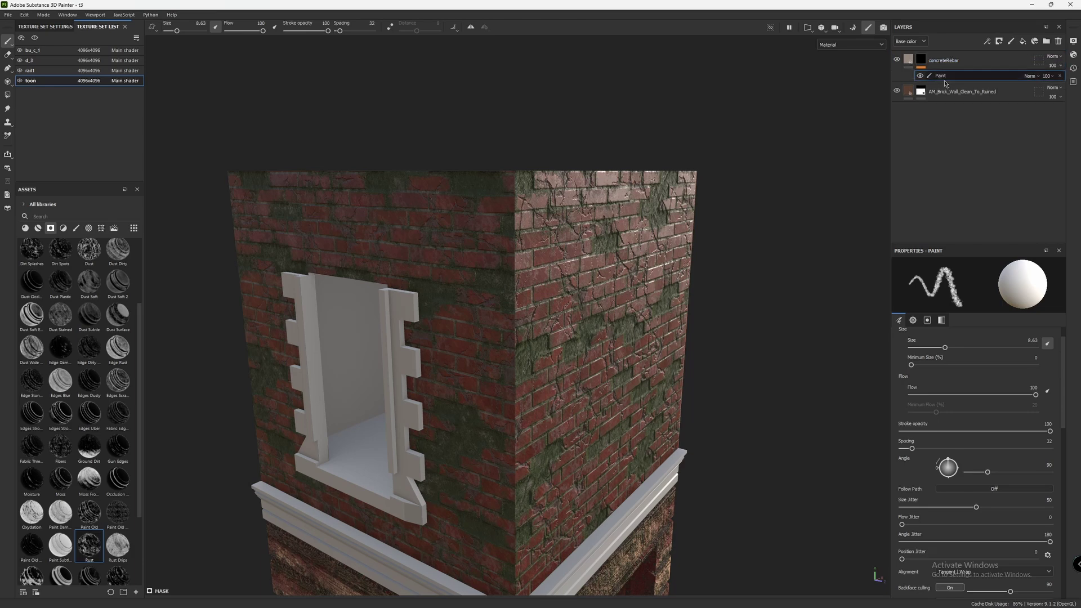
{"action": "left_click", "coordinate": [986, 43]}
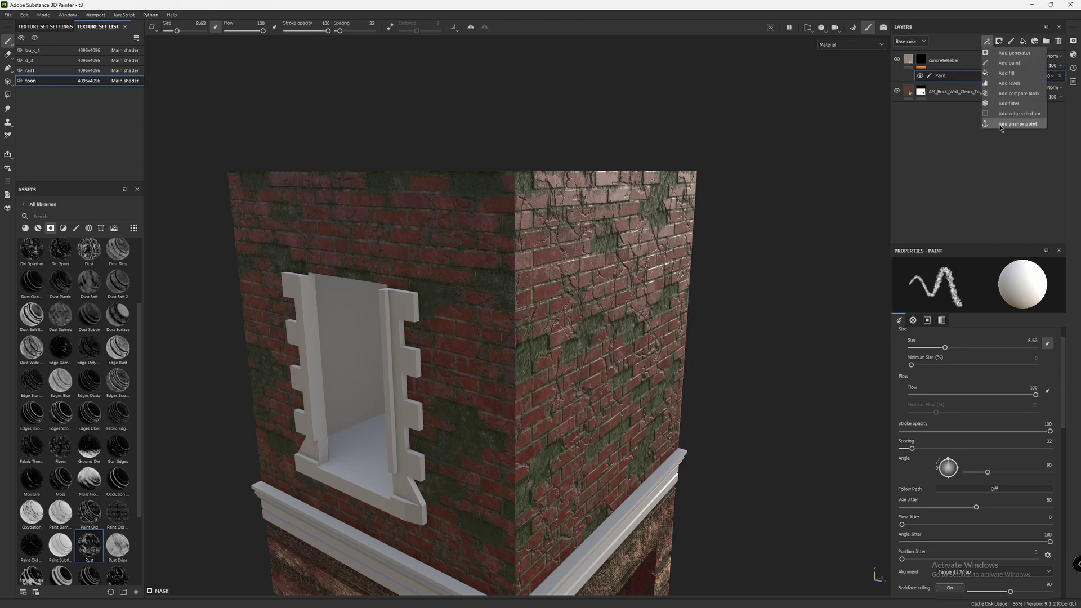
{"action": "left_click", "coordinate": [1008, 124]}
Step: Add a fill layer above concreteRebar and give it a black mask
{"action": "left_click", "coordinate": [1023, 41]}
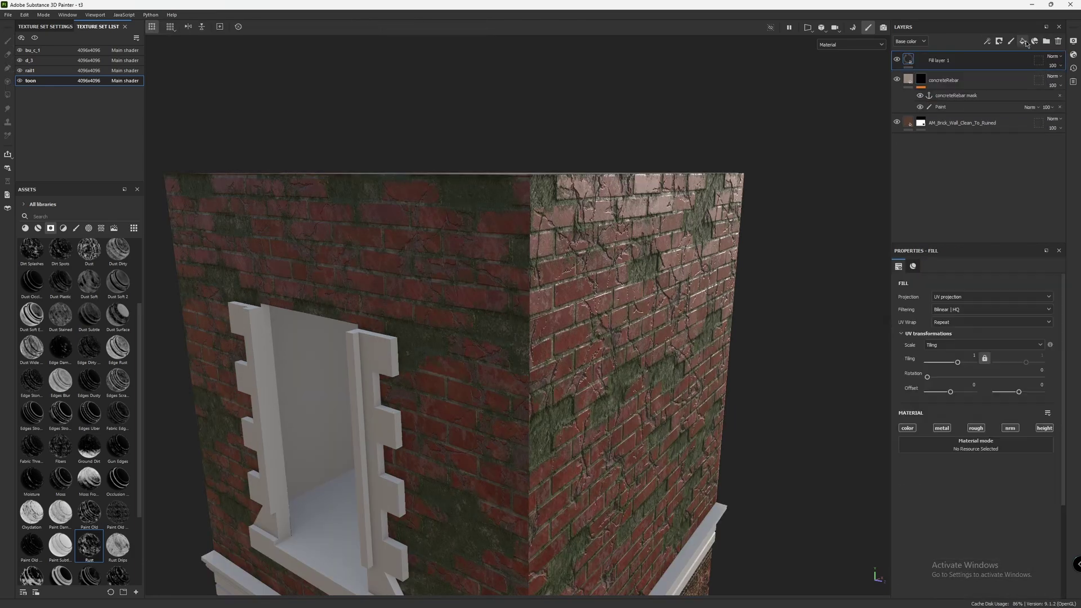
{"action": "left_click", "coordinate": [999, 41]}
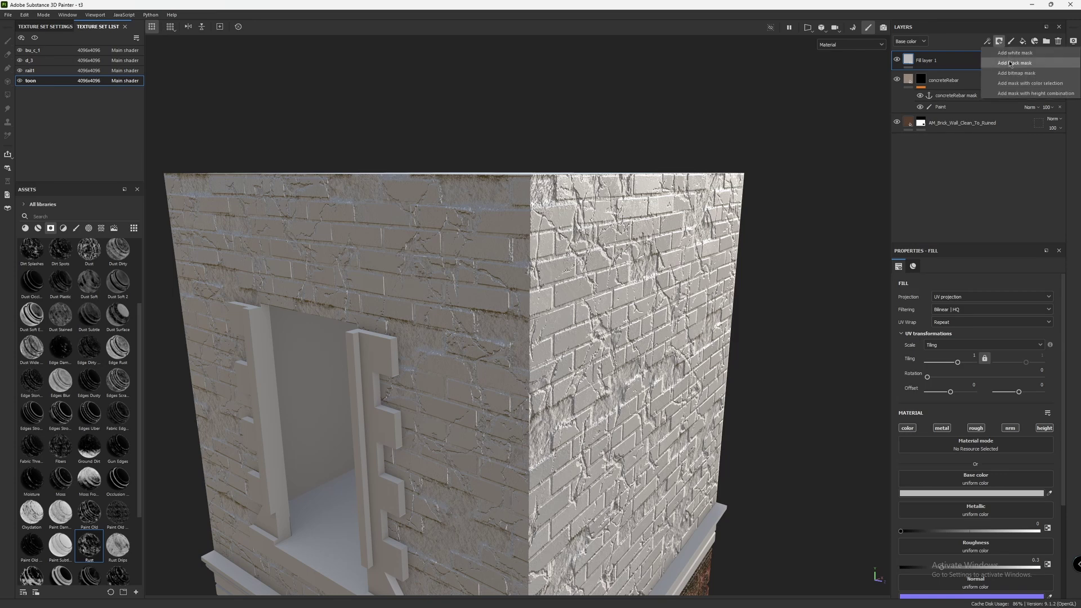
{"action": "left_click", "coordinate": [1010, 65]}
Step: Restrict Fill layer 1 to the height channel by disabling color, metal, rough and normal
{"action": "left_click", "coordinate": [908, 59]}
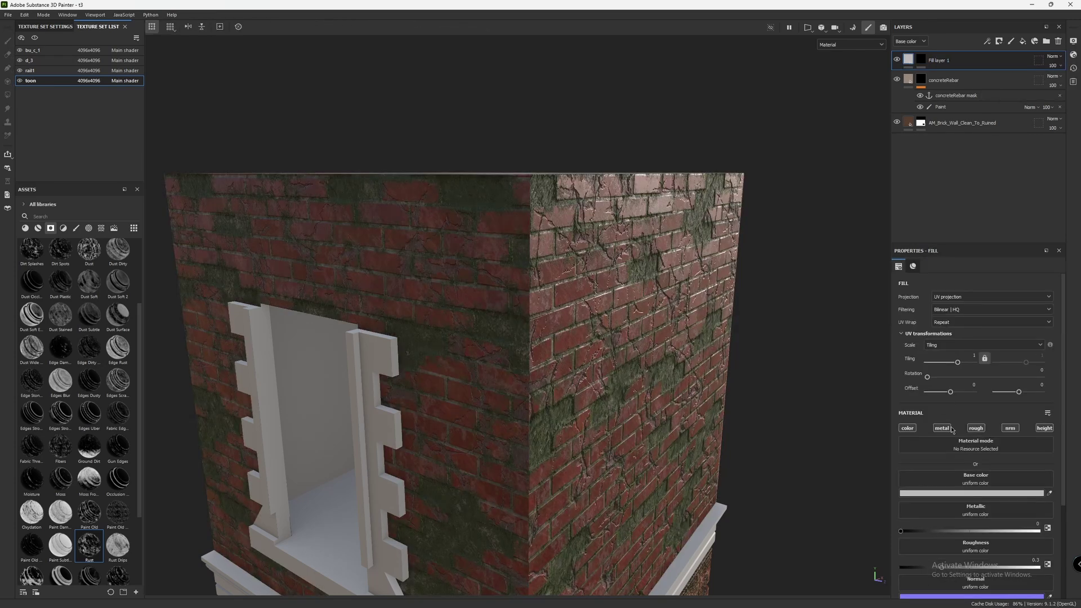
{"action": "left_click", "coordinate": [908, 428]}
{"action": "left_click", "coordinate": [942, 428]}
{"action": "left_click", "coordinate": [976, 428]}
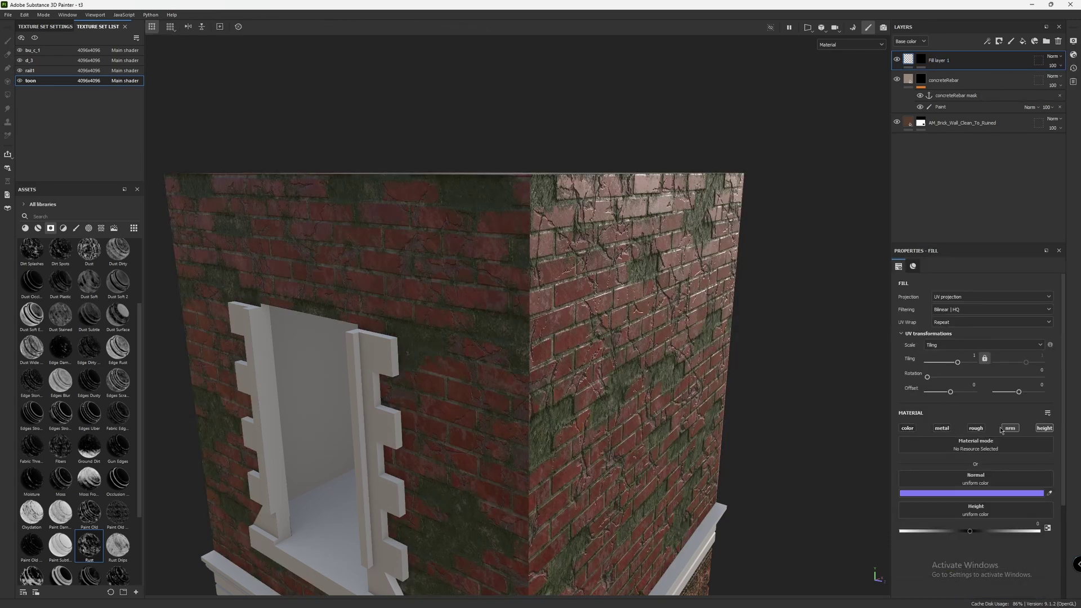
{"action": "left_click", "coordinate": [1008, 429]}
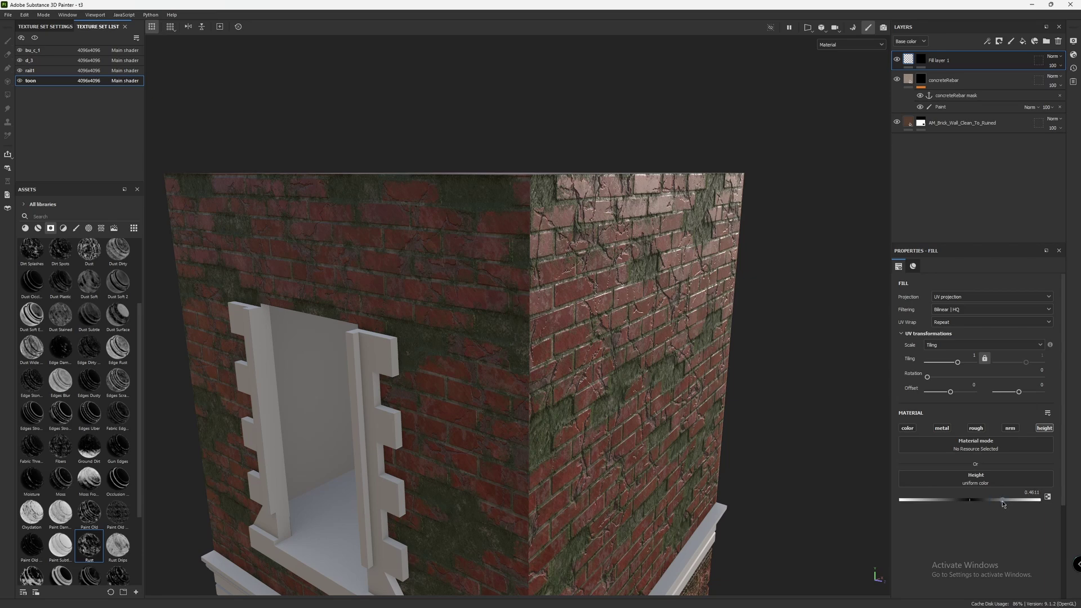
Step: Add a fill effect to Fill layer 1's mask and source it from the concreteRebar mask anchor point
{"action": "left_click", "coordinate": [922, 59]}
{"action": "left_click", "coordinate": [991, 43]}
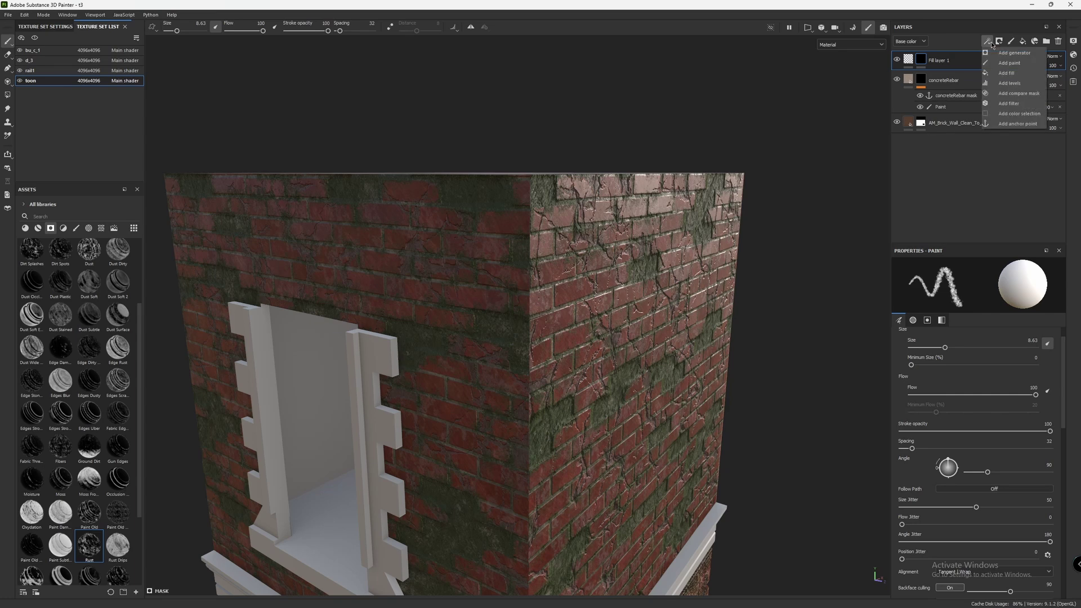
{"action": "left_click", "coordinate": [994, 79]}
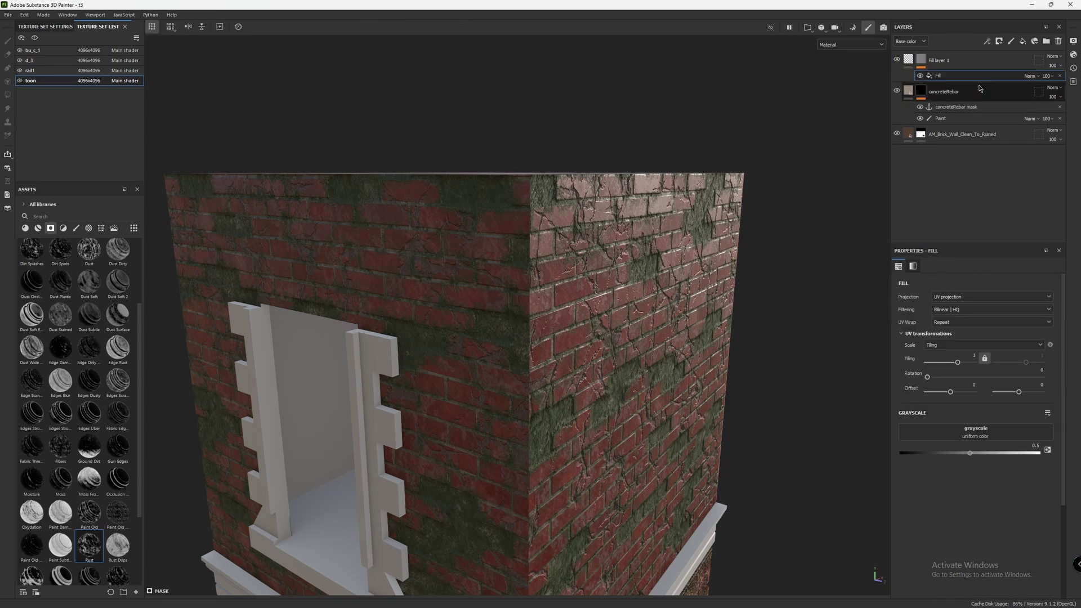
{"action": "left_click", "coordinate": [956, 436]}
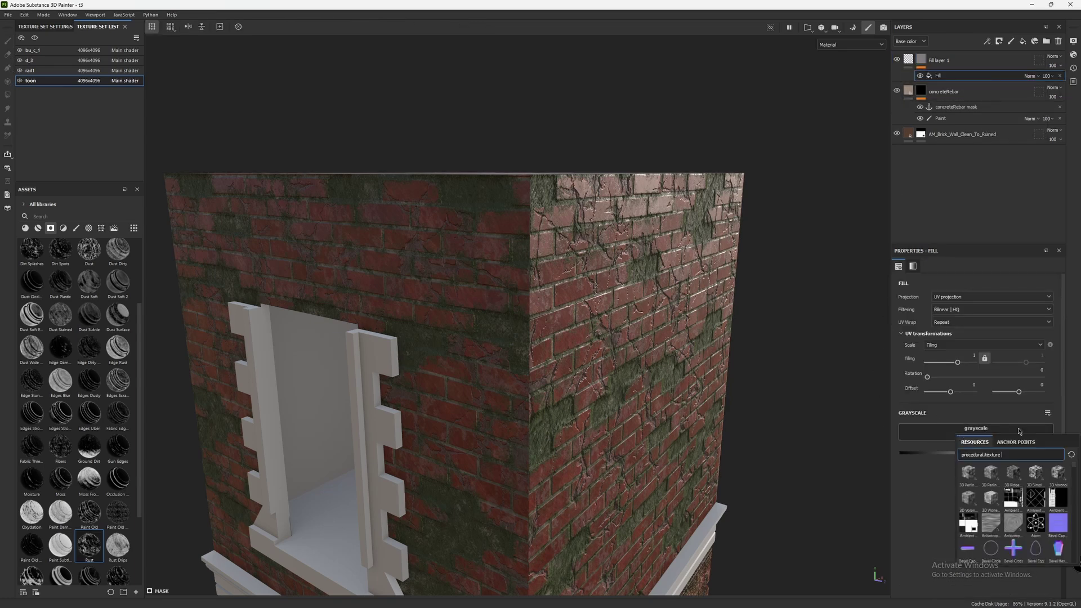
{"action": "left_click", "coordinate": [1024, 443]}
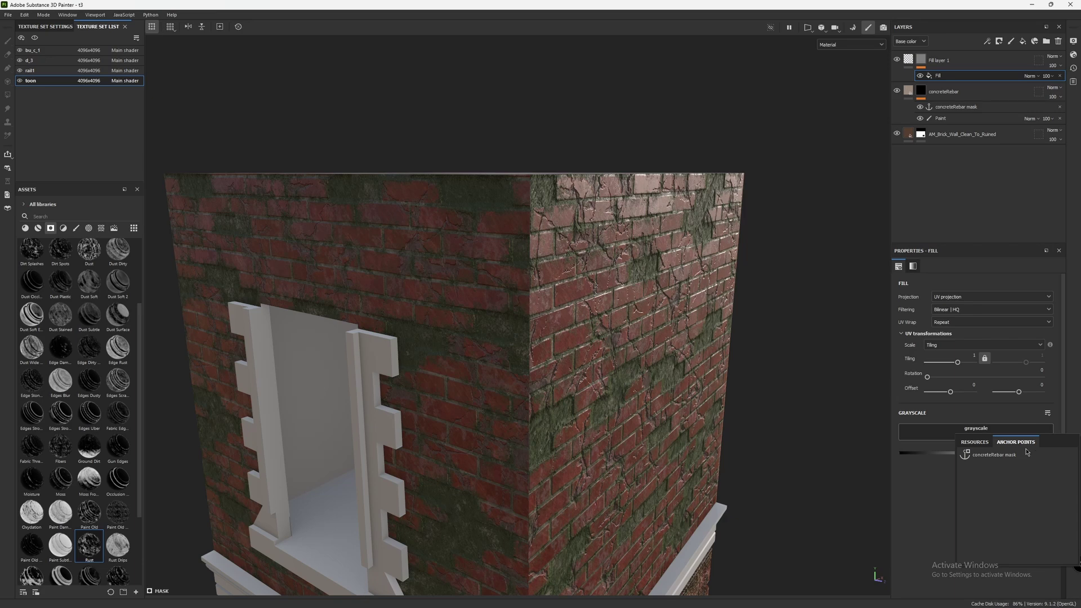
{"action": "left_click", "coordinate": [1011, 454]}
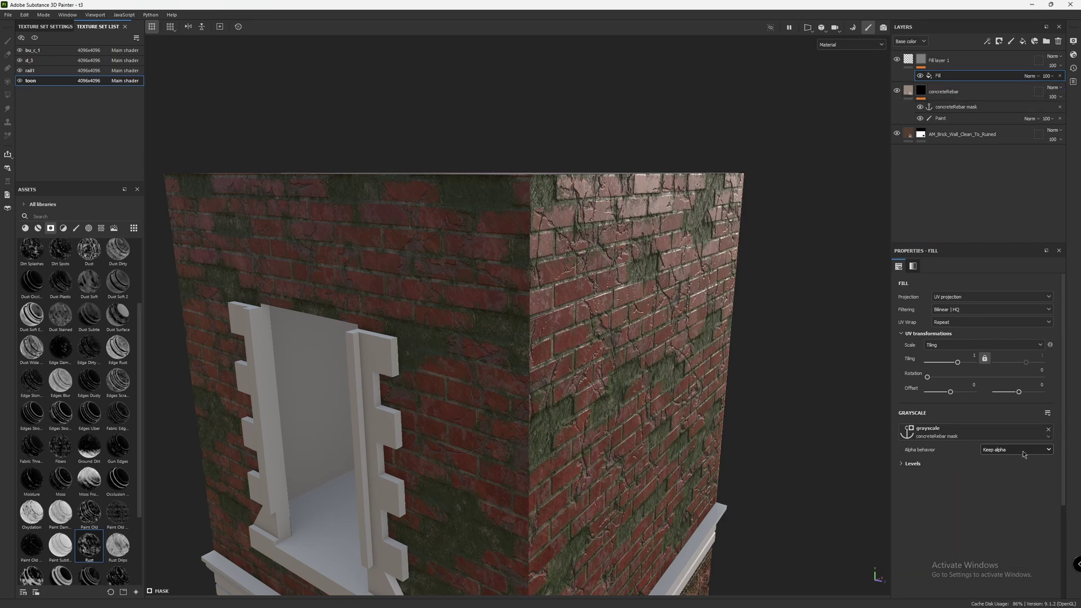
Step: Paint a small test patch of exposed concrete rebar on the brick wall through the concreteRebar mask's paint effect
{"action": "left_click", "coordinate": [976, 119]}
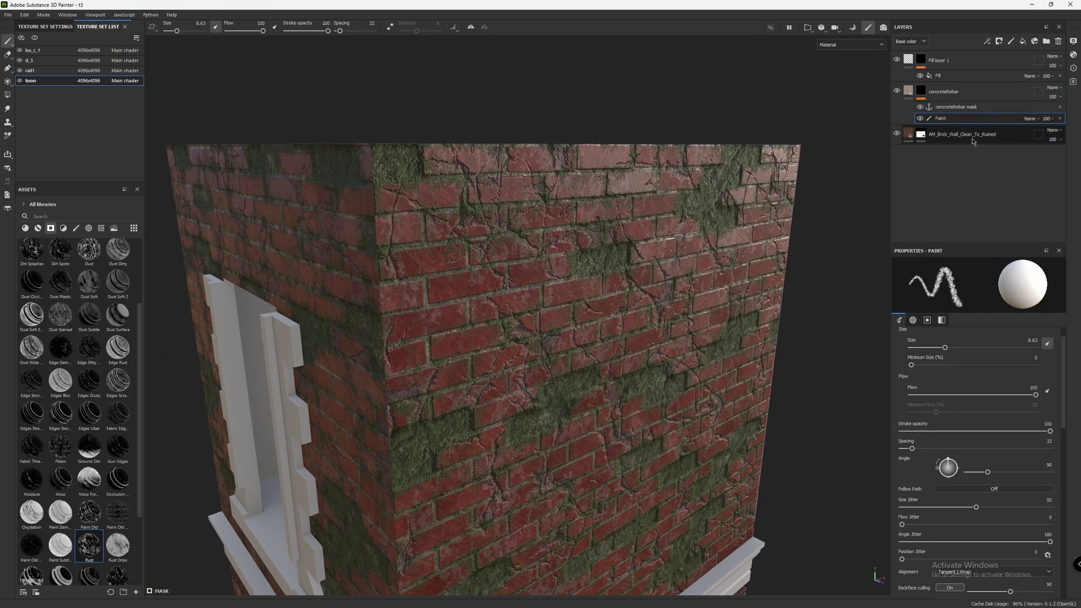
{"action": "mouse_move", "coordinate": [555, 285]}
{"action": "left_mouse_down"}
{"action": "mouse_move", "coordinate": [565, 304]}
{"action": "mouse_move", "coordinate": [652, 262]}
{"action": "mouse_move", "coordinate": [636, 278]}
{"action": "mouse_move", "coordinate": [523, 298]}
{"action": "mouse_move", "coordinate": [609, 304]}
{"action": "mouse_move", "coordinate": [623, 323]}
{"action": "left_mouse_up"}
{"action": "scroll", "coordinate": [569, 306], "scroll_direction": "up", "scroll_amount": 2}
{"action": "key", "text": "ctrl+z"}
Step: Add a Levels effect above the anchored fill in Fill layer 1's mask
{"action": "left_click", "coordinate": [908, 59]}
{"action": "scroll", "coordinate": [609, 304], "scroll_direction": "down", "scroll_amount": 2}
{"action": "left_click", "coordinate": [923, 60]}
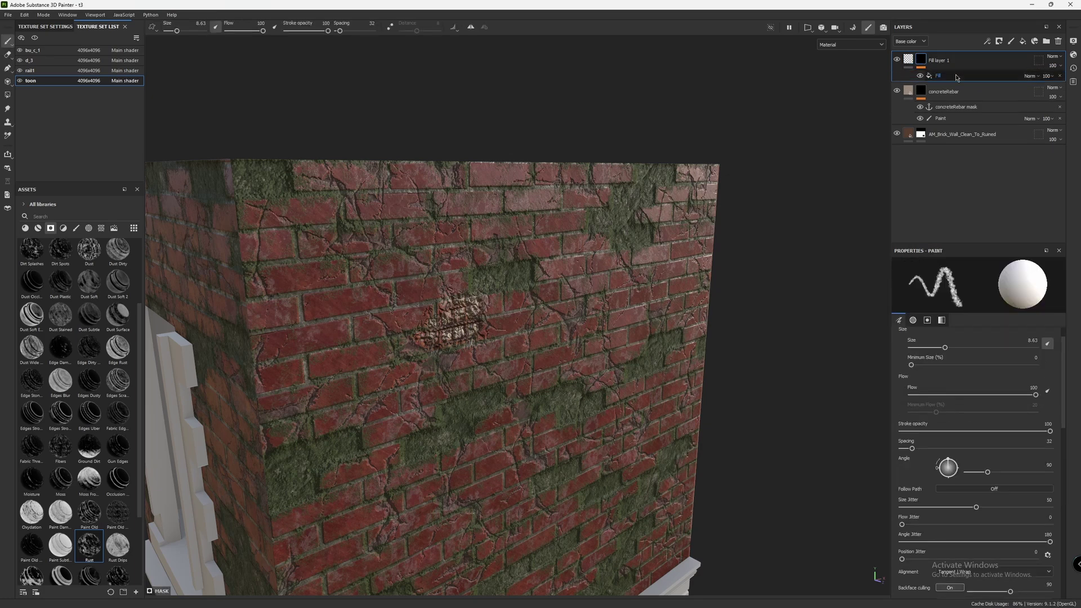
{"action": "left_click", "coordinate": [959, 76]}
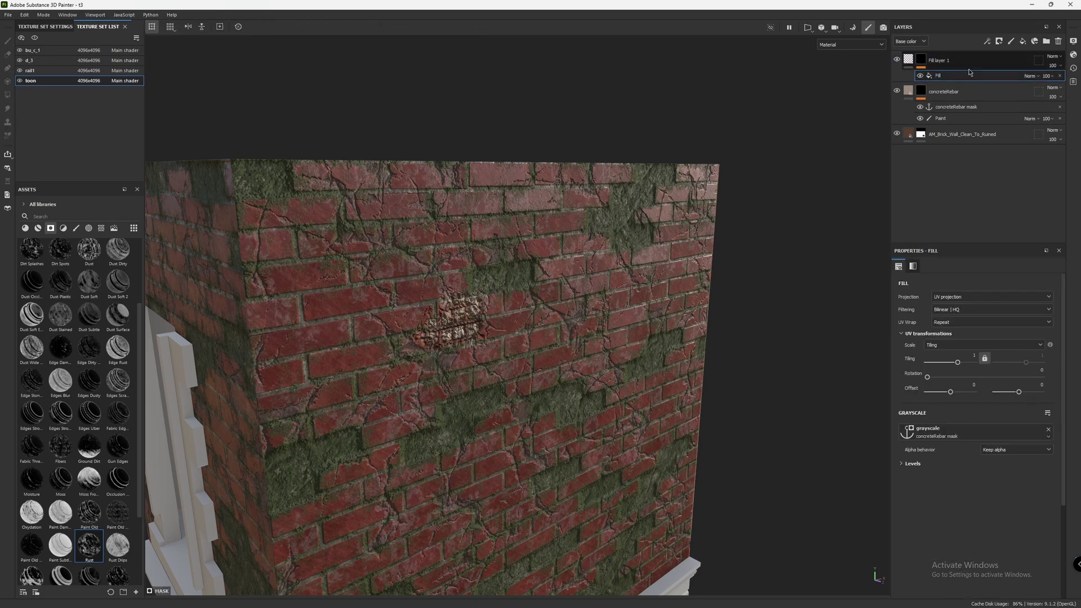
{"action": "left_click", "coordinate": [987, 41]}
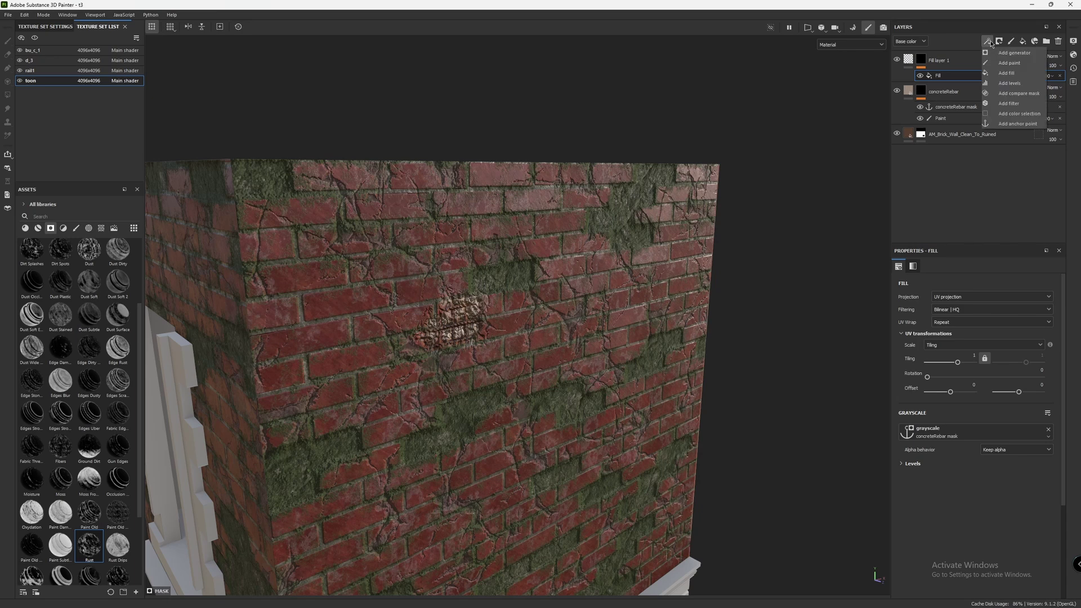
{"action": "left_click", "coordinate": [987, 88]}
Step: Narrow the mask's Levels input range to about 0.17 for black and 0.43 for white
{"action": "right_click_drag", "start_coordinate": [592, 320], "coordinate": [732, 304], "text": "alt"}
{"action": "middle_click_drag", "start_coordinate": [734, 298], "coordinate": [900, 286], "text": "alt"}
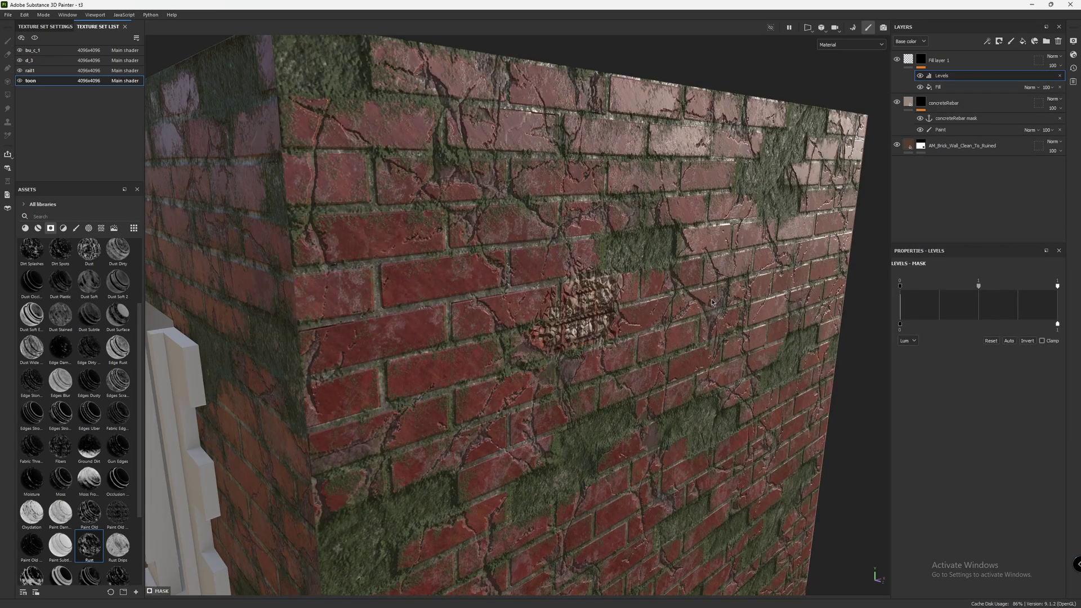
{"action": "right_click_drag", "start_coordinate": [714, 300], "coordinate": [884, 288], "text": "alt"}
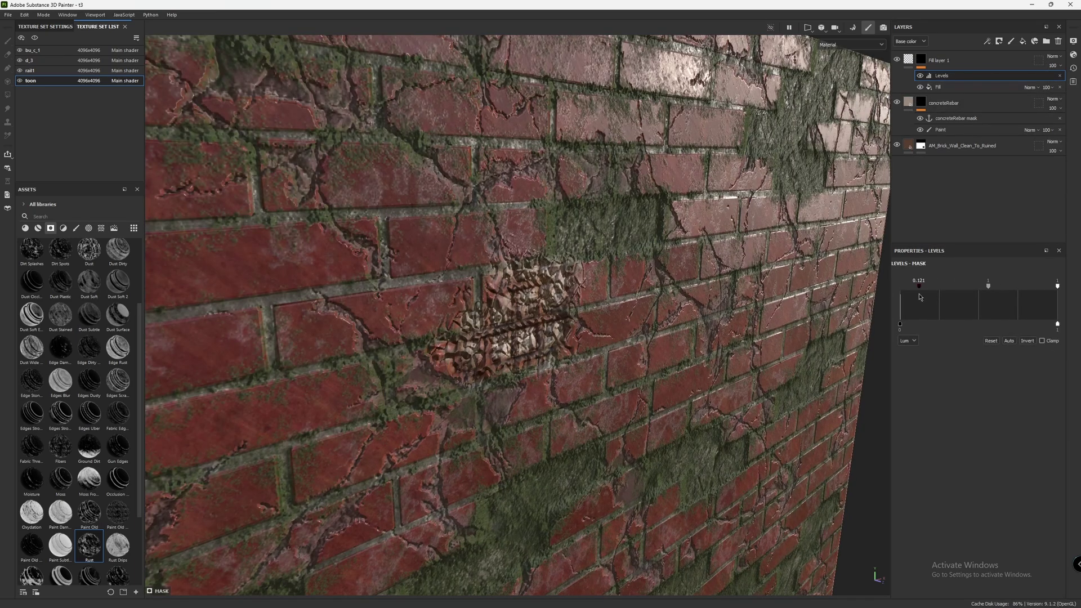
{"action": "left_click_drag", "start_coordinate": [901, 289], "coordinate": [954, 290]}
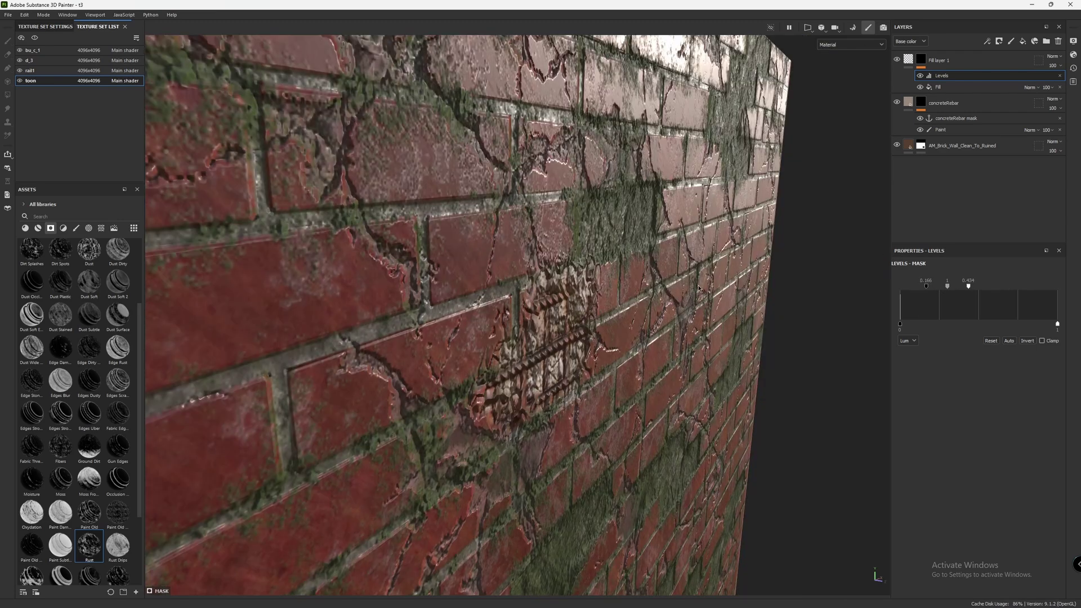
Step: Add a Highpass filter above the Levels effect in Fill layer 1's mask and set its radius to about 1.3
{"action": "left_click_drag", "start_coordinate": [700, 284], "coordinate": [623, 288], "text": "alt"}
{"action": "left_click", "coordinate": [987, 41]}
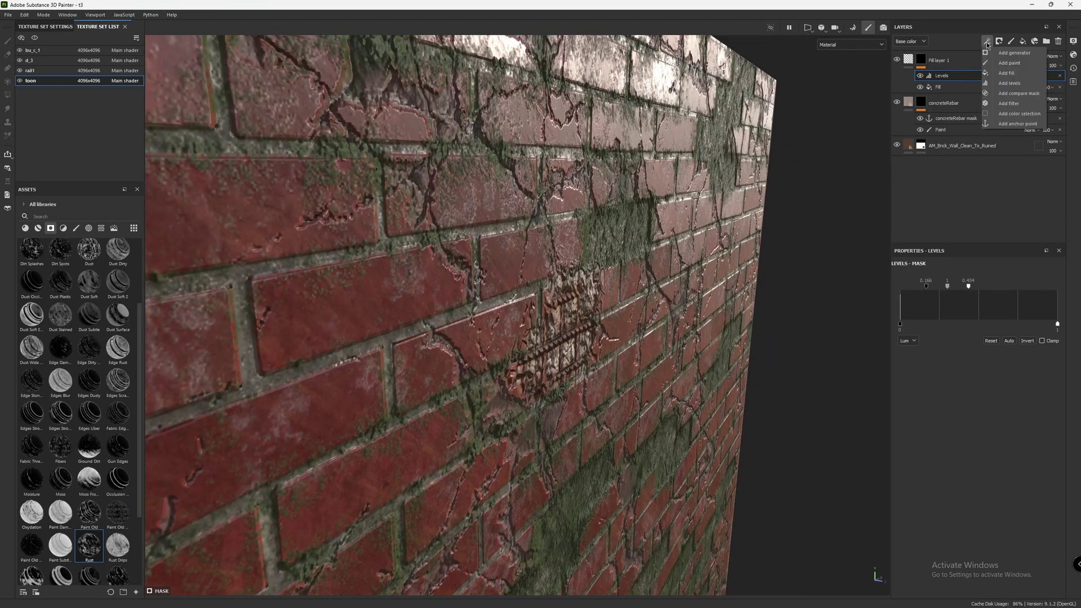
{"action": "left_click", "coordinate": [1002, 105]}
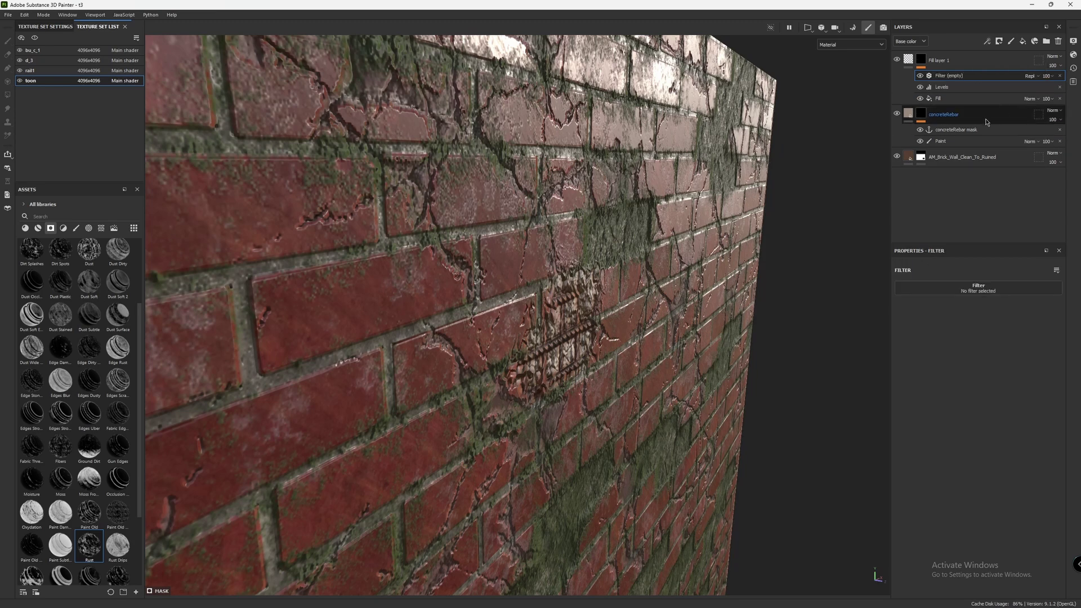
{"action": "left_click", "coordinate": [949, 289]}
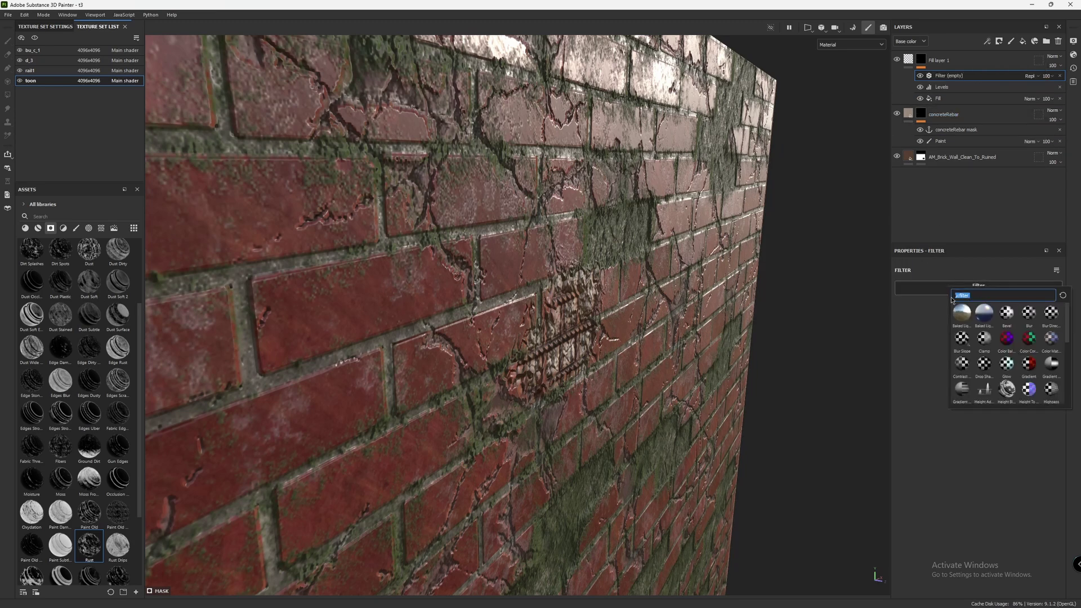
{"action": "type", "text": "high"}
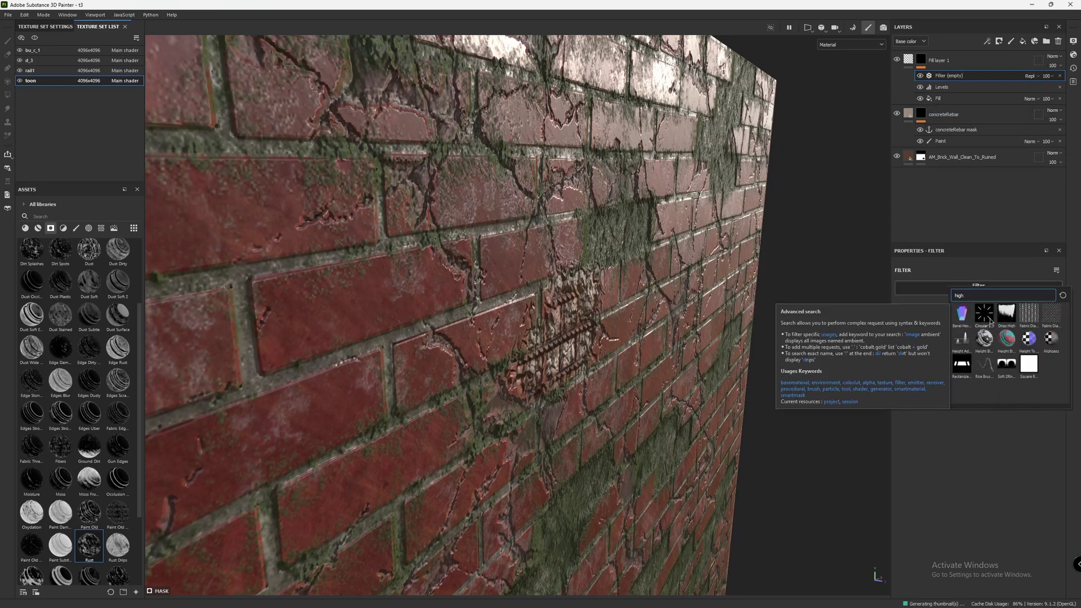
{"action": "left_click", "coordinate": [1051, 338]}
{"action": "left_click_drag", "start_coordinate": [924, 331], "coordinate": [969, 333]}
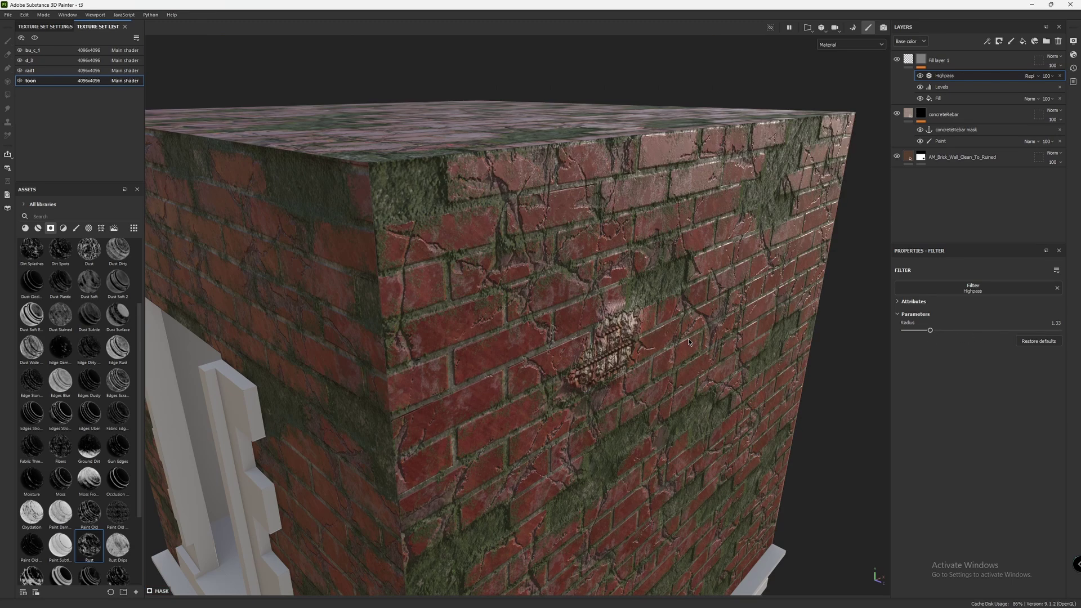
{"action": "left_click_drag", "start_coordinate": [688, 339], "coordinate": [678, 230], "text": "alt"}
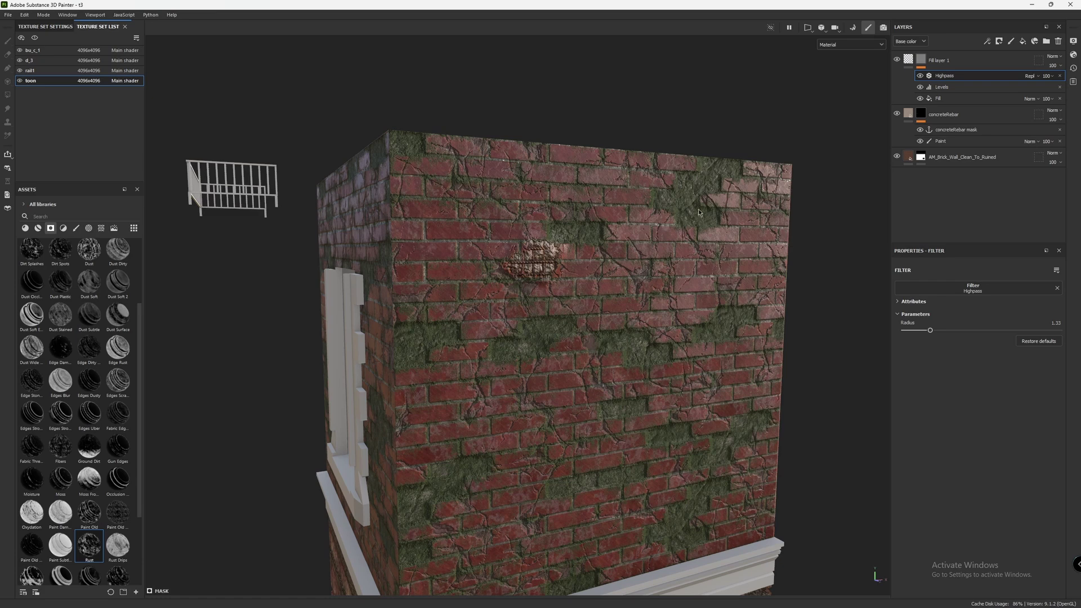
Step: Paint another small exposed-concrete patch on the brick side wall through the concreteRebar mask's paint effect, undoing the first stamp before placing it
{"action": "left_click", "coordinate": [975, 142]}
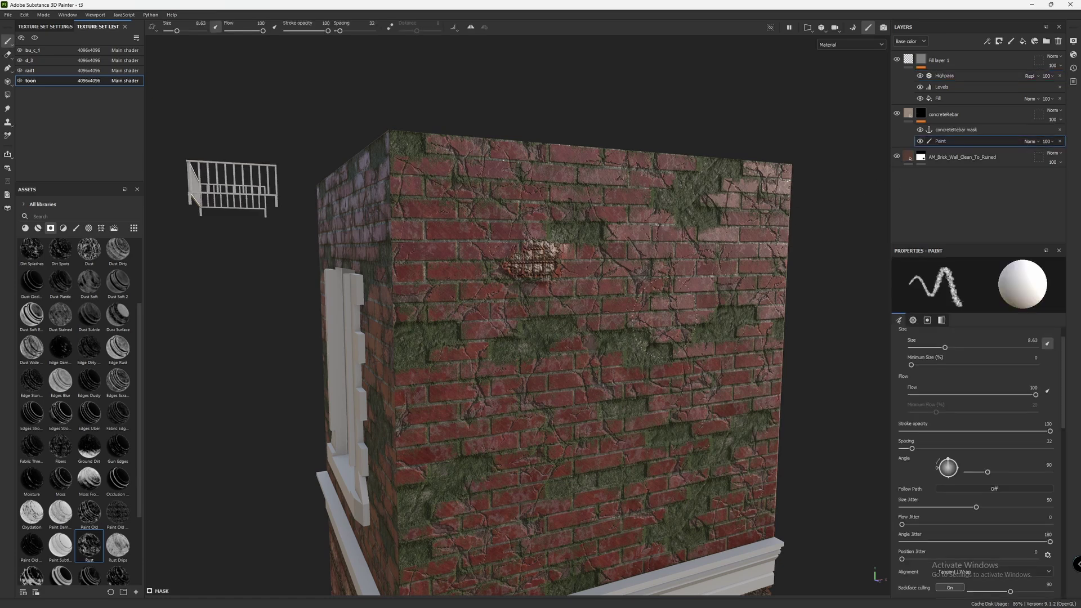
{"action": "left_click", "coordinate": [658, 349]}
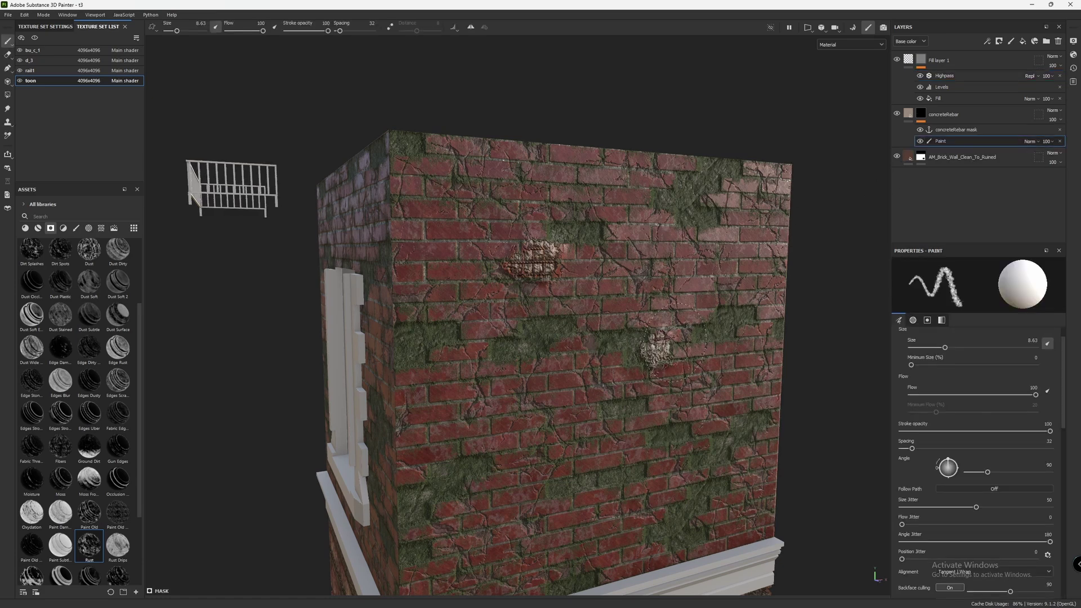
{"action": "key", "text": "ctrl+z"}
{"action": "left_click", "coordinate": [673, 332]}
{"action": "scroll", "coordinate": [697, 320], "scroll_direction": "up", "scroll_amount": 4}
{"action": "left_click_drag", "start_coordinate": [710, 308], "coordinate": [735, 332], "text": "alt"}
{"action": "scroll", "coordinate": [694, 280], "scroll_direction": "down", "scroll_amount": 2}
{"action": "scroll", "coordinate": [726, 304], "scroll_direction": "down", "scroll_amount": 4}
{"action": "scroll", "coordinate": [735, 324], "scroll_direction": "up", "scroll_amount": 1}
{"action": "middle_click_drag", "start_coordinate": [730, 352], "coordinate": [726, 304], "text": "alt"}
{"action": "left_click_drag", "start_coordinate": [727, 304], "coordinate": [663, 287], "text": "alt"}
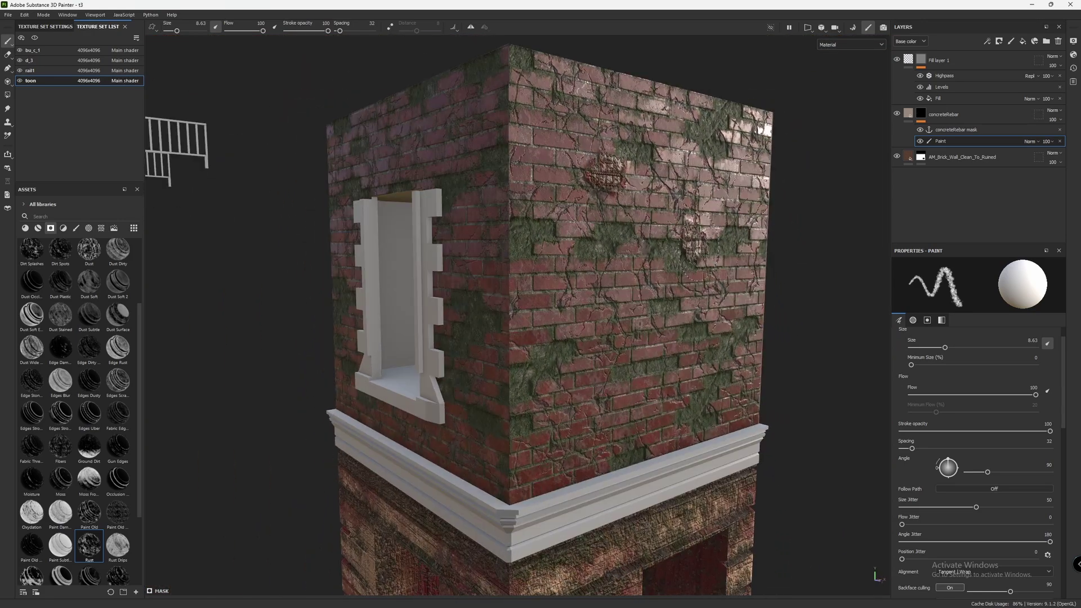
Step: Paint larger exposed rebar patches on the brick walls and around the window, enlarging the brush to about 13.85 and 21.72
{"action": "scroll", "coordinate": [663, 292], "scroll_direction": "up", "scroll_amount": 2}
{"action": "left_click_drag", "start_coordinate": [597, 320], "coordinate": [555, 320], "text": "alt"}
{"action": "right_click_drag", "start_coordinate": [532, 324], "coordinate": [555, 324], "text": "ctrl"}
{"action": "mouse_move", "coordinate": [554, 332]}
{"action": "left_mouse_down"}
{"action": "mouse_move", "coordinate": [532, 265]}
{"action": "mouse_move", "coordinate": [580, 256]}
{"action": "left_mouse_up"}
{"action": "left_click_drag", "start_coordinate": [535, 293], "coordinate": [577, 264]}
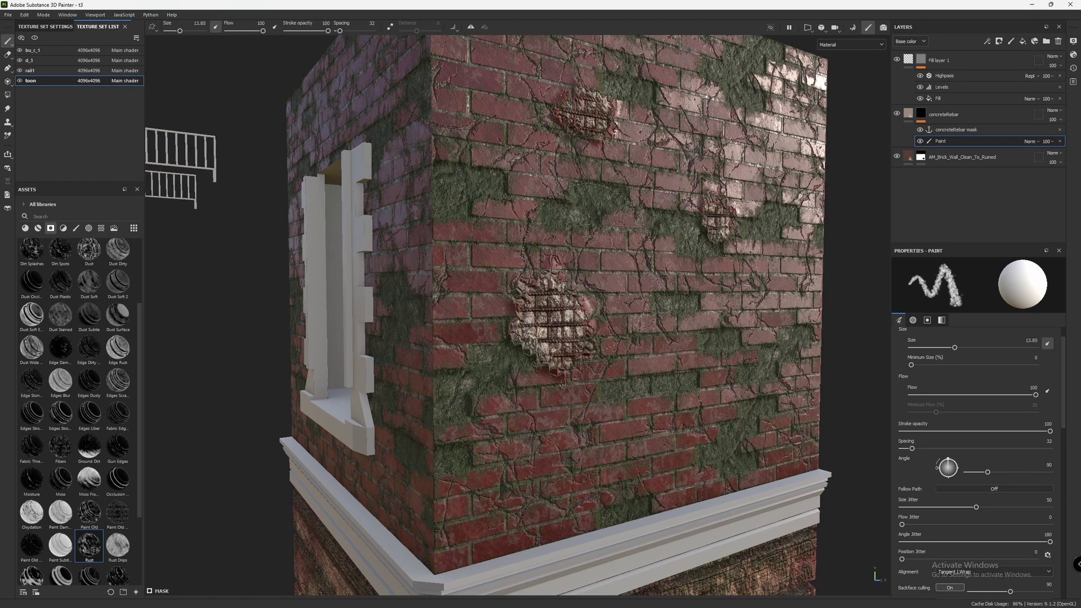
{"action": "left_click_drag", "start_coordinate": [707, 278], "coordinate": [678, 284], "text": "alt"}
{"action": "middle_click_drag", "start_coordinate": [752, 278], "coordinate": [563, 288], "text": "alt"}
{"action": "scroll", "coordinate": [660, 338], "scroll_direction": "down", "scroll_amount": 5}
{"action": "left_click_drag", "start_coordinate": [661, 315], "coordinate": [768, 304], "text": "alt"}
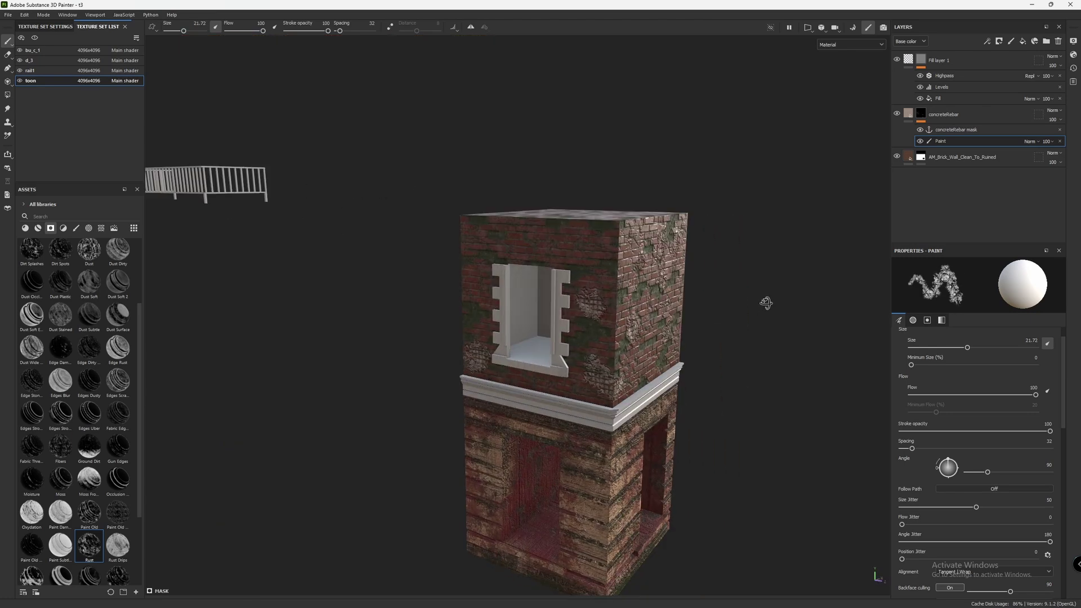
Step: Bring the Dirty_Concrete material from File Explorer onto the brick section as a top fill layer and adjust its tiling
{"action": "scroll", "coordinate": [703, 301], "scroll_direction": "up", "scroll_amount": 2}
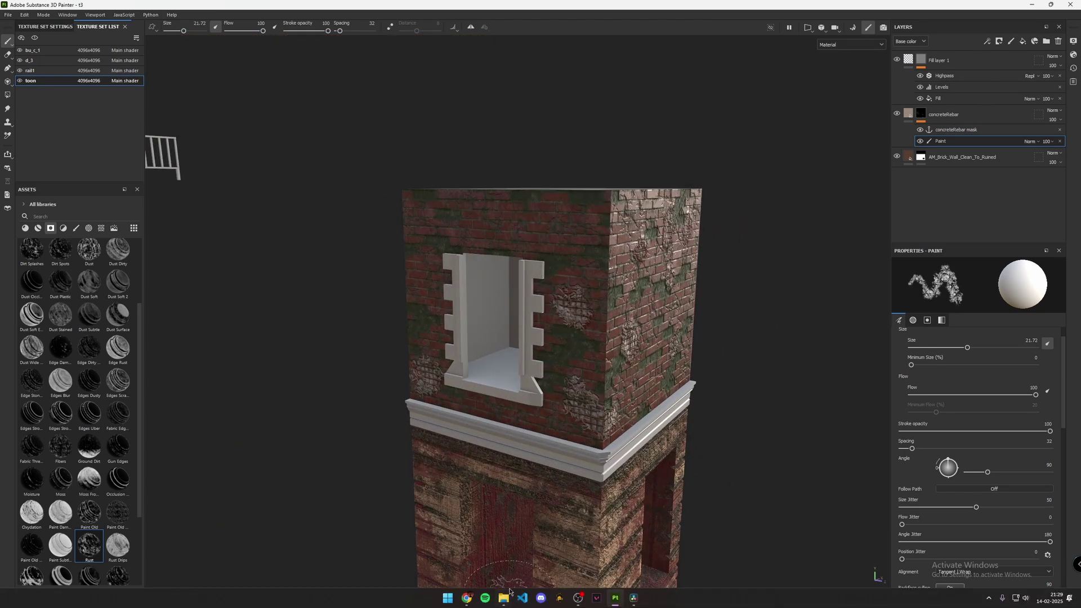
{"action": "left_click", "coordinate": [510, 594]}
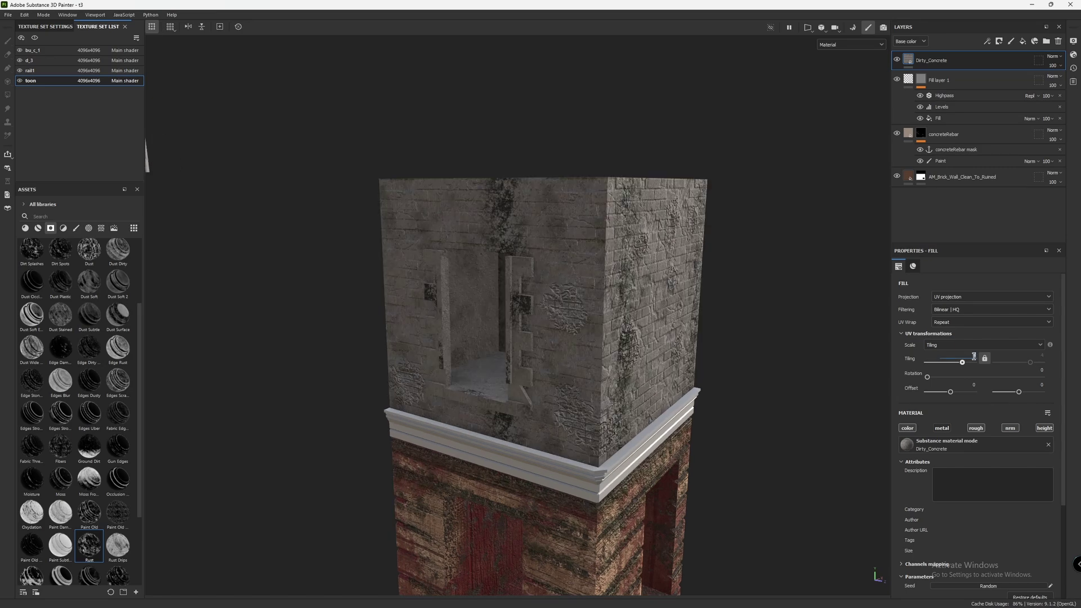
{"action": "key", "text": "Return"}
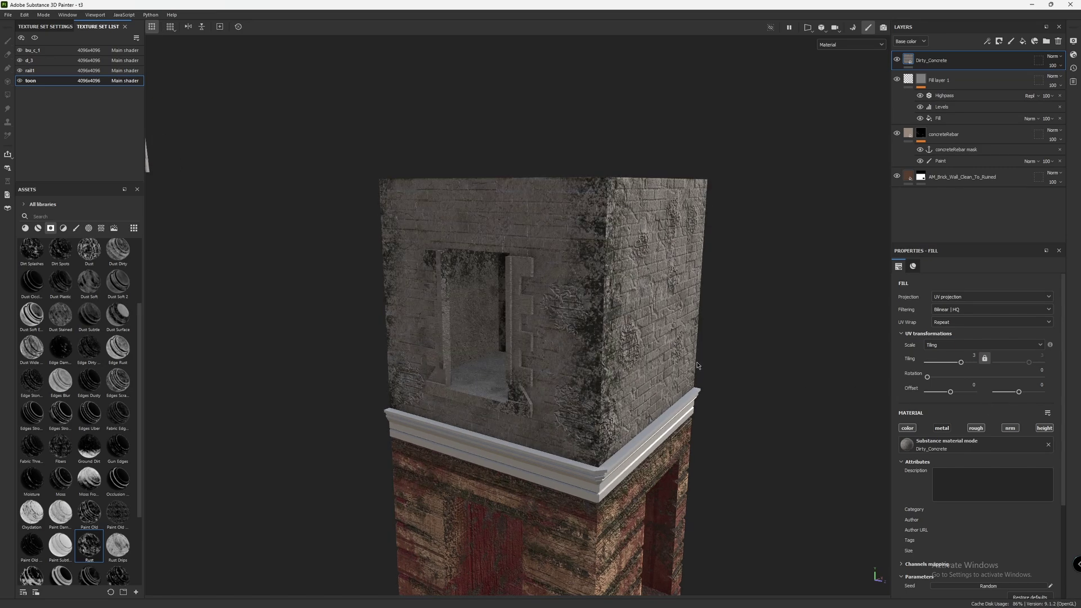
Step: Give the Dirty_Concrete layer a black mask and apply the Rust smart mask to it
{"action": "left_click_drag", "start_coordinate": [697, 365], "coordinate": [625, 292], "text": "alt"}
{"action": "left_click", "coordinate": [998, 42]}
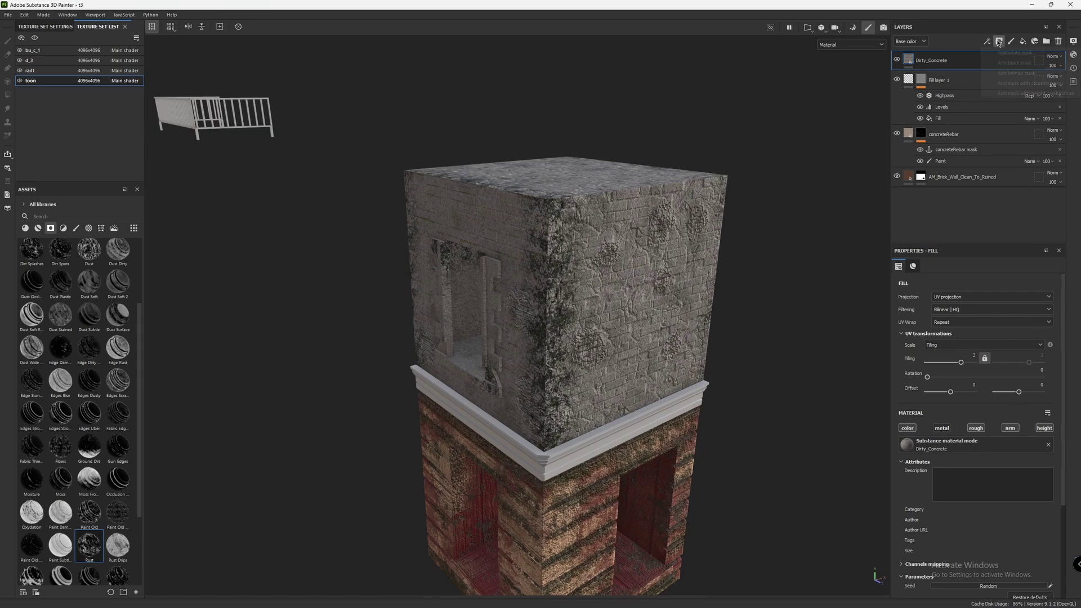
{"action": "left_click", "coordinate": [1014, 63]}
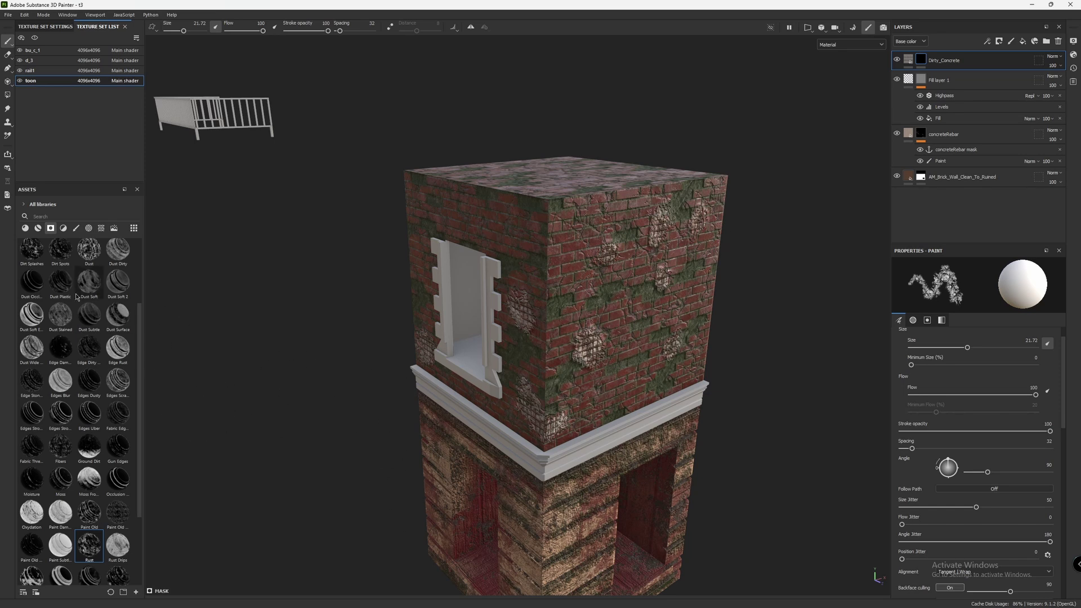
{"action": "left_click_drag", "start_coordinate": [89, 544], "coordinate": [921, 63]}
{"action": "left_click_drag", "start_coordinate": [921, 63], "coordinate": [921, 62]}
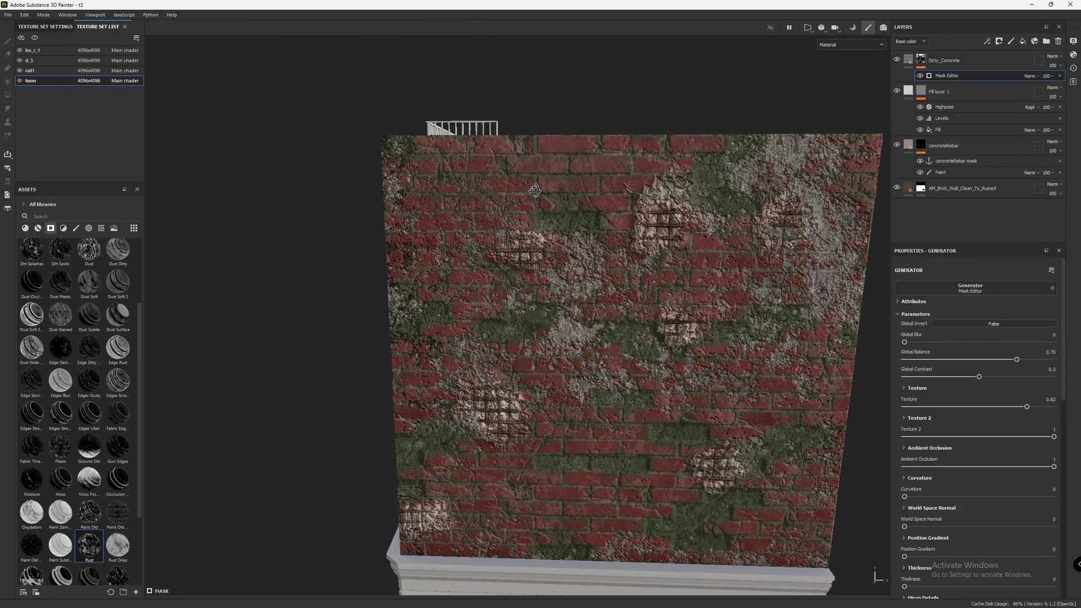
{"action": "left_click_drag", "start_coordinate": [507, 225], "coordinate": [696, 230], "text": "alt"}
{"action": "scroll", "coordinate": [690, 219], "scroll_direction": "up", "scroll_amount": 4}
{"action": "scroll", "coordinate": [648, 187], "scroll_direction": "down", "scroll_amount": 6}
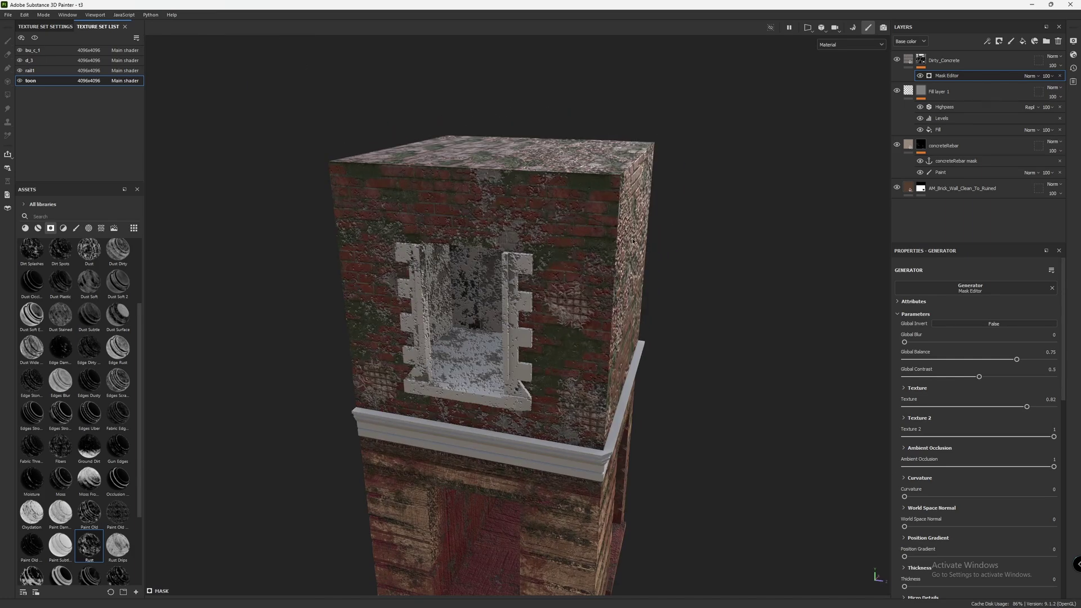
{"action": "left_click_drag", "start_coordinate": [633, 241], "coordinate": [550, 224], "text": "alt"}
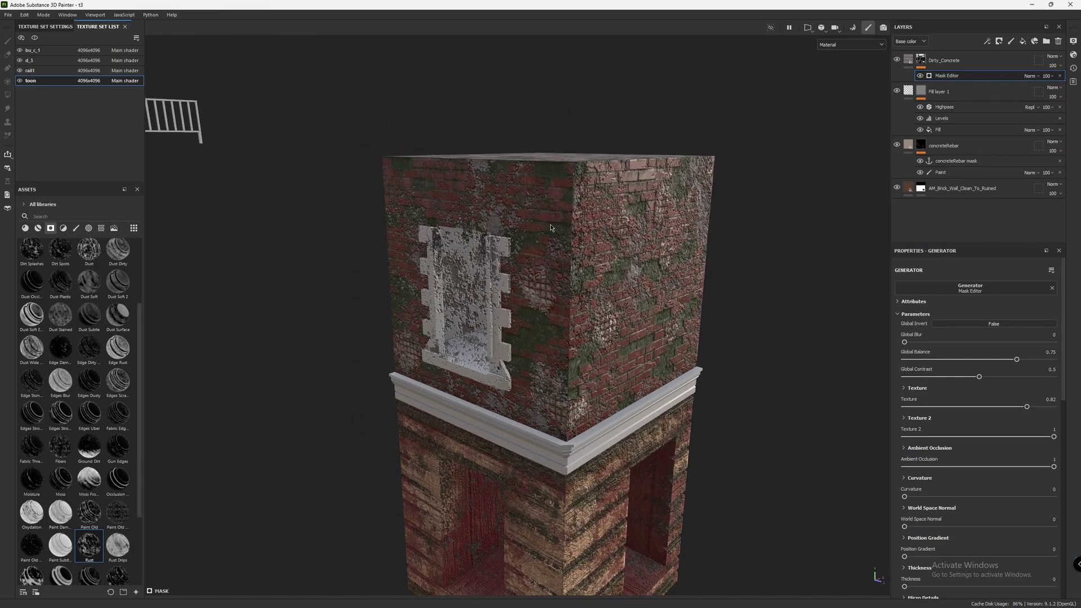
Step: Add the Dirt smart material above Dirty_Concrete on the brick section and give it a black mask
{"action": "left_click", "coordinate": [38, 228]}
{"action": "left_click_drag", "start_coordinate": [31, 281], "coordinate": [577, 229]}
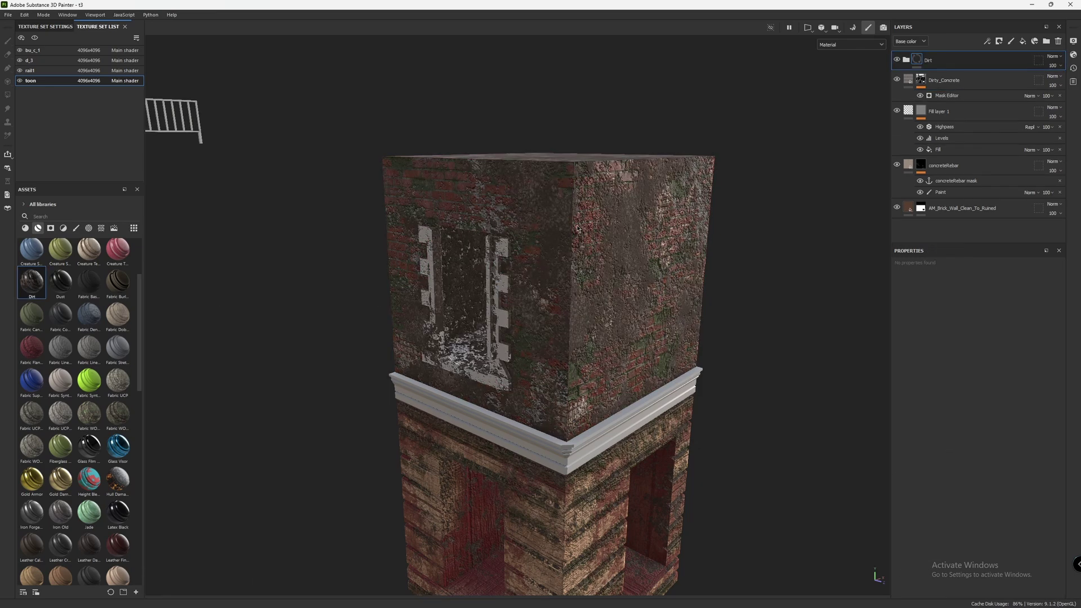
{"action": "scroll", "coordinate": [632, 219], "scroll_direction": "up", "scroll_amount": 3}
{"action": "left_click_drag", "start_coordinate": [632, 219], "coordinate": [568, 204], "text": "alt"}
{"action": "left_click", "coordinate": [999, 41]}
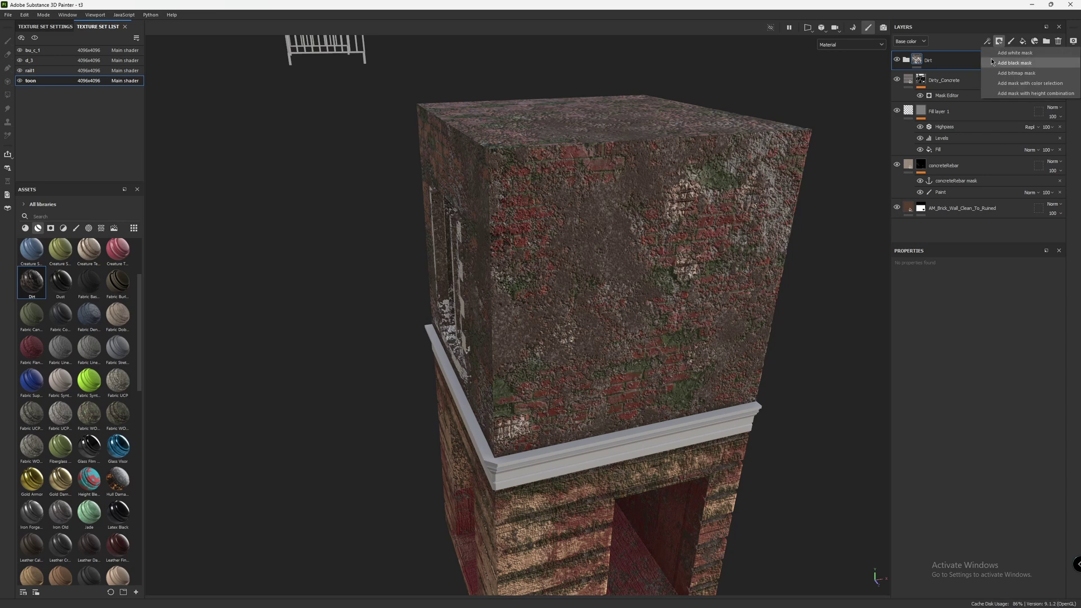
{"action": "left_click", "coordinate": [995, 64]}
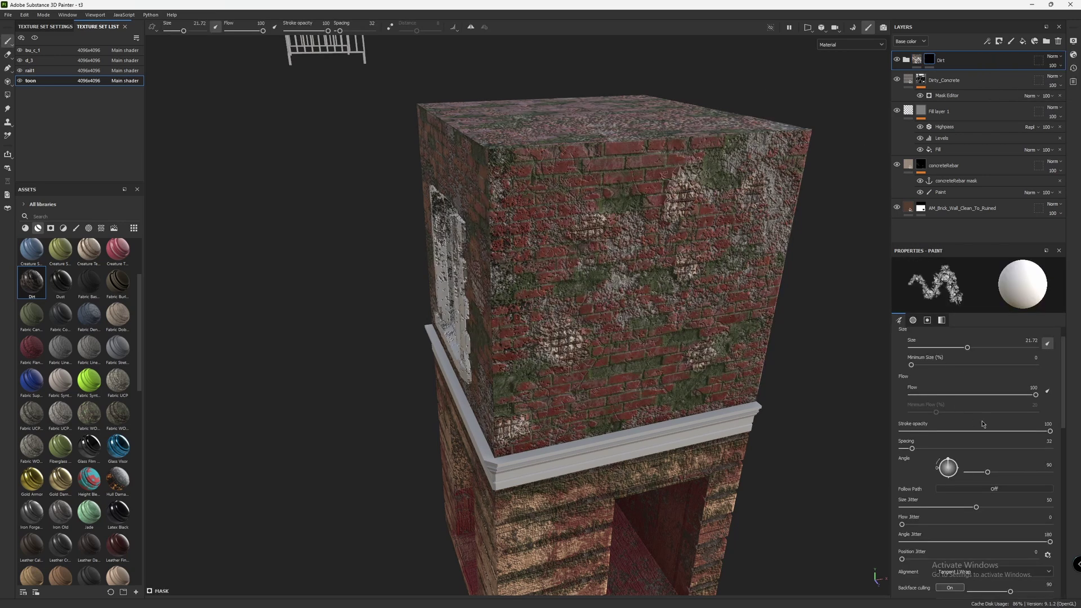
Step: Paint dirt onto the brick walls through the Dirt mask with brush size 31.14 and stroke opacity 47, raising the opacity to 67
{"action": "left_click_drag", "start_coordinate": [1023, 431], "coordinate": [970, 431]}
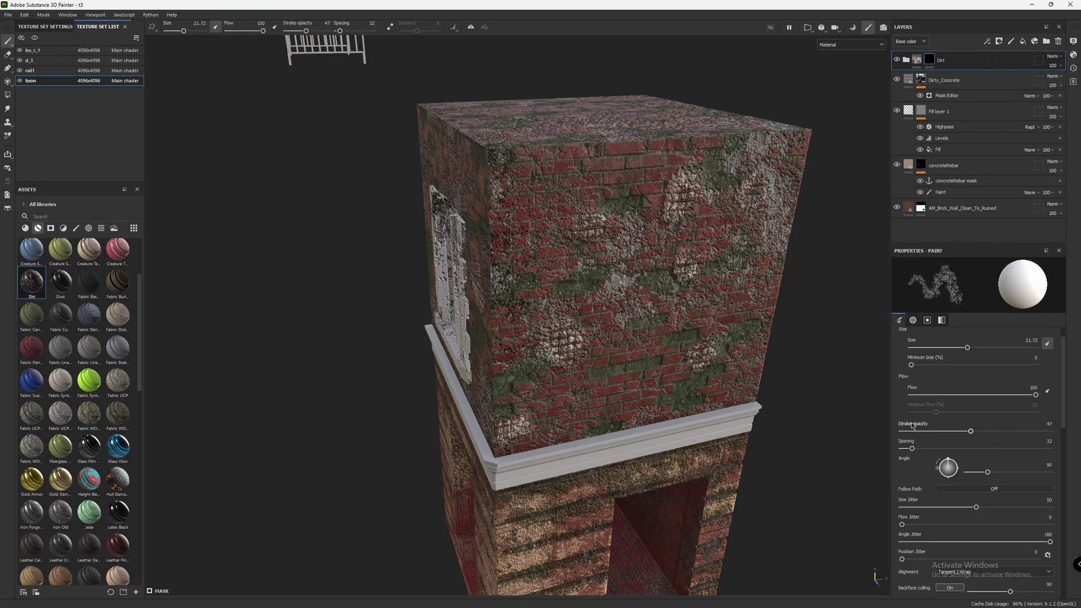
{"action": "right_click_drag", "start_coordinate": [480, 179], "coordinate": [526, 179], "text": "ctrl"}
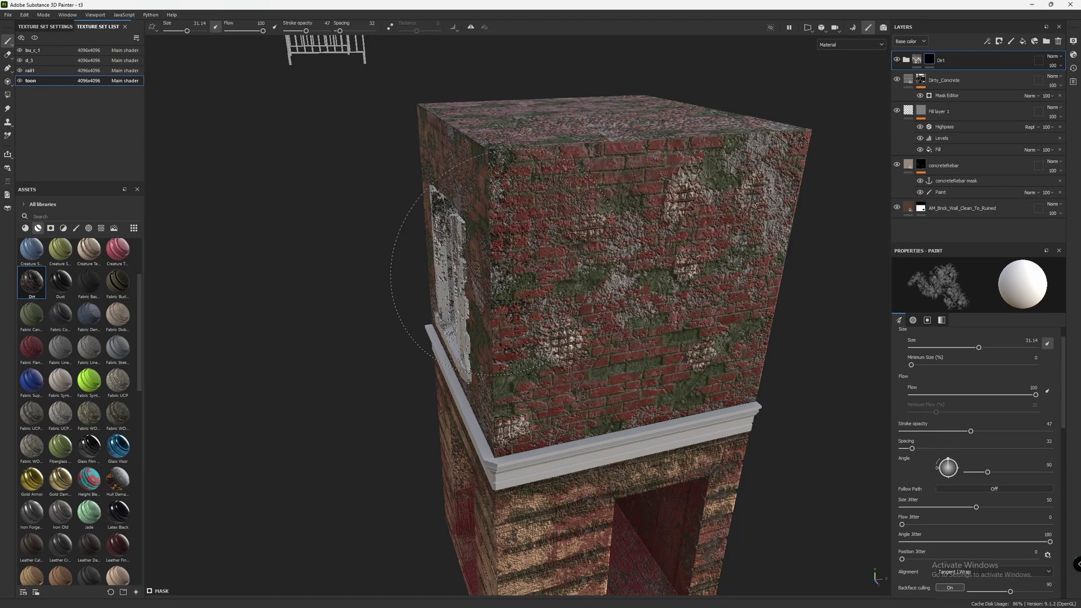
{"action": "left_click_drag", "start_coordinate": [505, 262], "coordinate": [625, 281]}
{"action": "mouse_move", "coordinate": [625, 281]}
{"action": "left_mouse_down"}
{"action": "mouse_move", "coordinate": [698, 260]}
{"action": "mouse_move", "coordinate": [675, 285]}
{"action": "left_mouse_up"}
{"action": "mouse_move", "coordinate": [394, 306]}
{"action": "left_mouse_down", "text": "alt"}
{"action": "mouse_move", "coordinate": [496, 287]}
{"action": "mouse_move", "coordinate": [455, 192]}
{"action": "mouse_move", "coordinate": [260, 251]}
{"action": "mouse_move", "coordinate": [594, 222]}
{"action": "mouse_move", "coordinate": [236, 264]}
{"action": "mouse_move", "coordinate": [552, 186]}
{"action": "left_mouse_up", "text": "alt"}
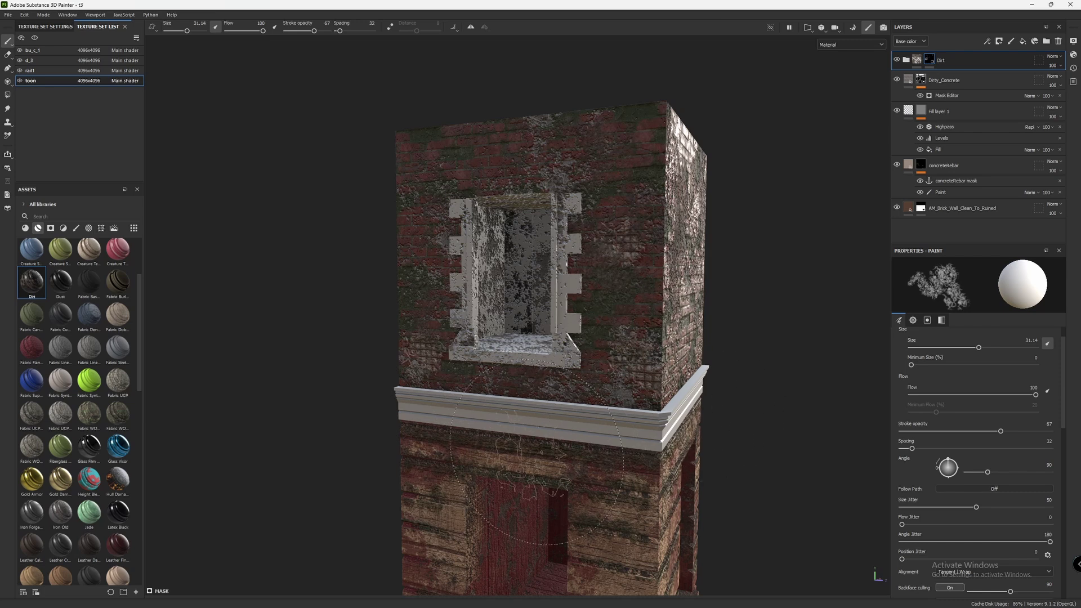
Step: Switch to File Explorer and apply paintedwood.spsm from the whiteWood folder to the cornice between the two storeys
{"action": "key", "text": "alt+Tab"}
{"action": "left_click", "coordinate": [650, 285]}
{"action": "left_click", "coordinate": [627, 269]}
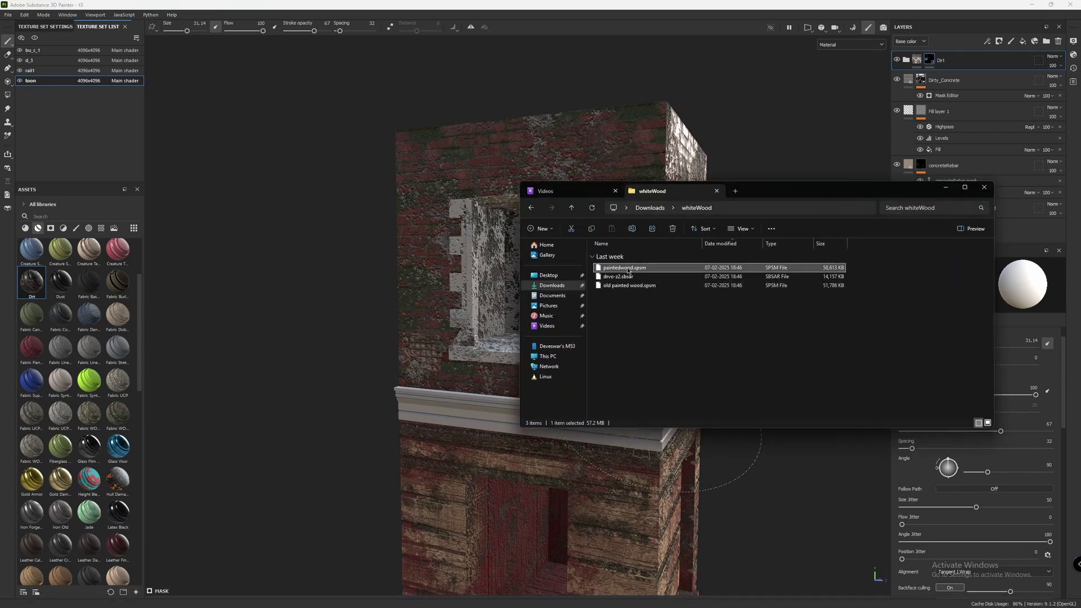
{"action": "mouse_move", "coordinate": [629, 268]}
{"action": "left_mouse_down"}
{"action": "mouse_move", "coordinate": [487, 310]}
{"action": "mouse_move", "coordinate": [468, 415]}
{"action": "left_mouse_up"}
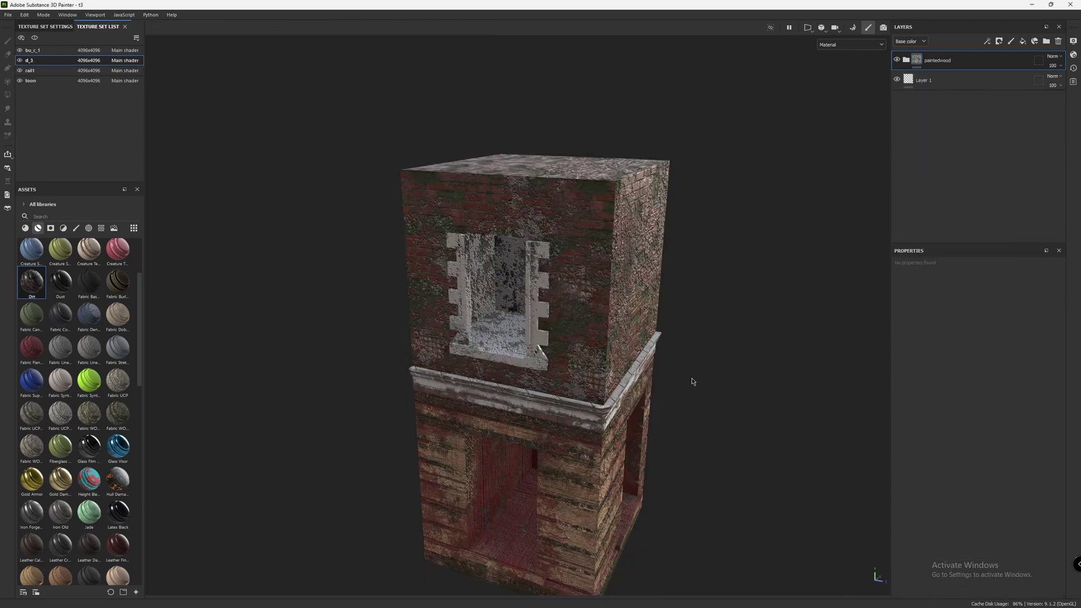
{"action": "scroll", "coordinate": [562, 405], "scroll_direction": "up", "scroll_amount": 5}
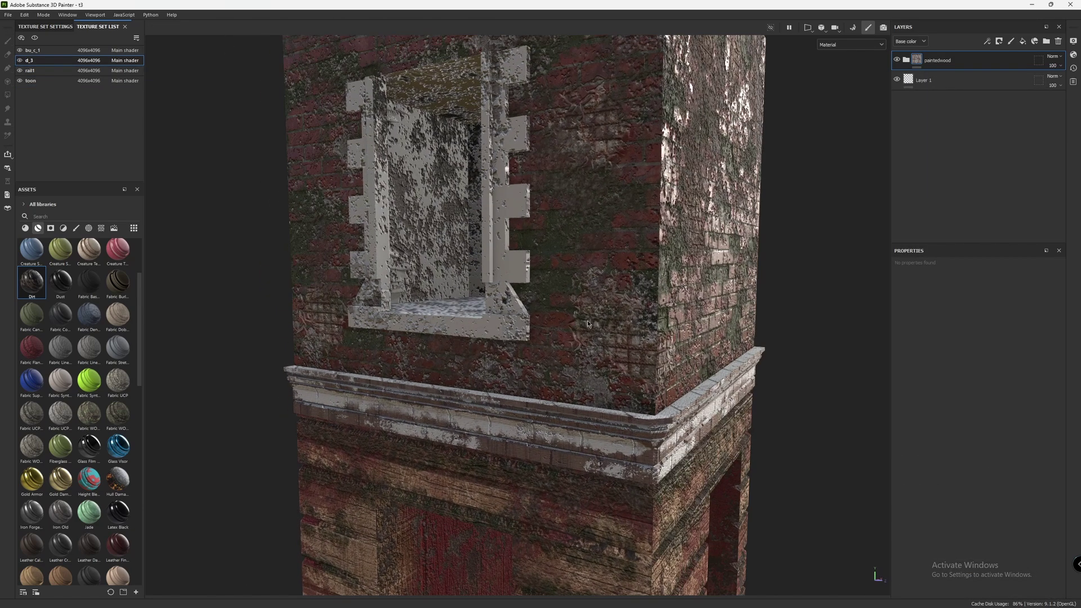
{"action": "scroll", "coordinate": [698, 436], "scroll_direction": "down", "scroll_amount": 2}
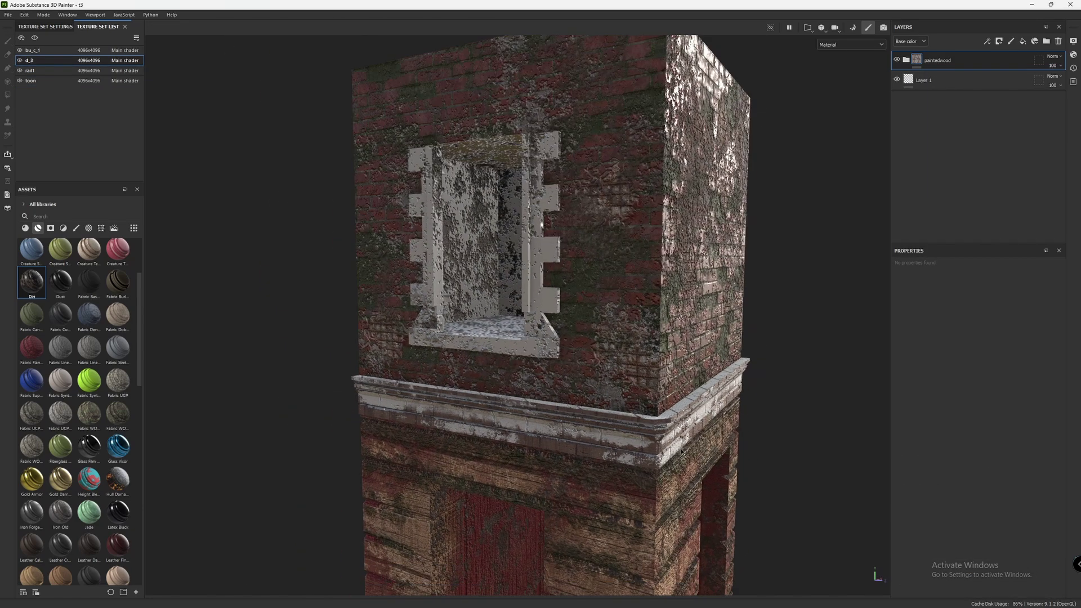
Step: Copy the green Fill layer 9 from the first texture set into d_3 and paint moss along the cornice at full stroke opacity
{"action": "left_click", "coordinate": [62, 51]}
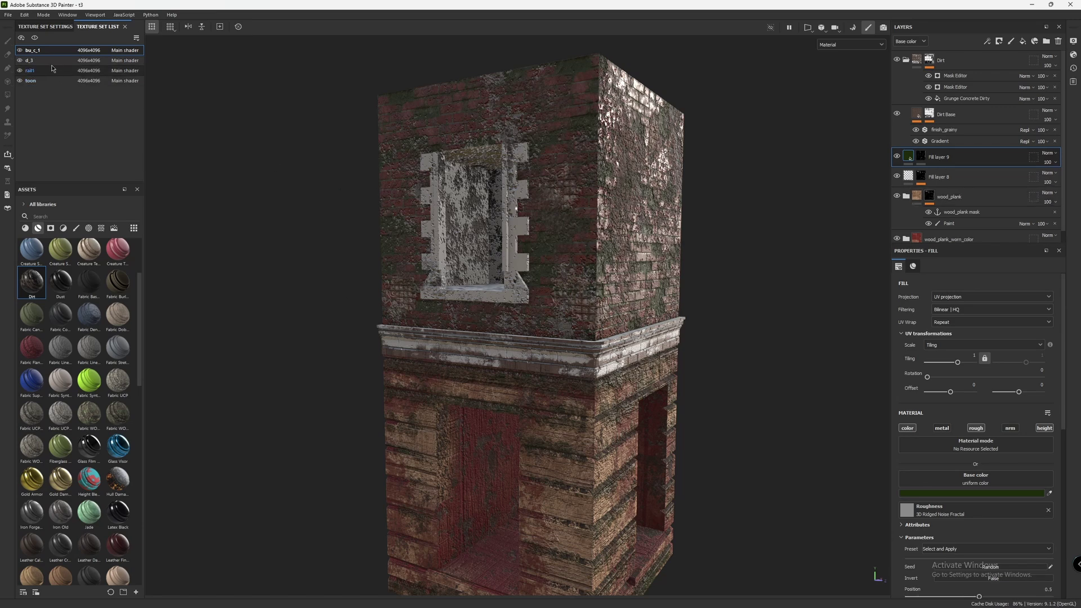
{"action": "left_click", "coordinate": [34, 61]}
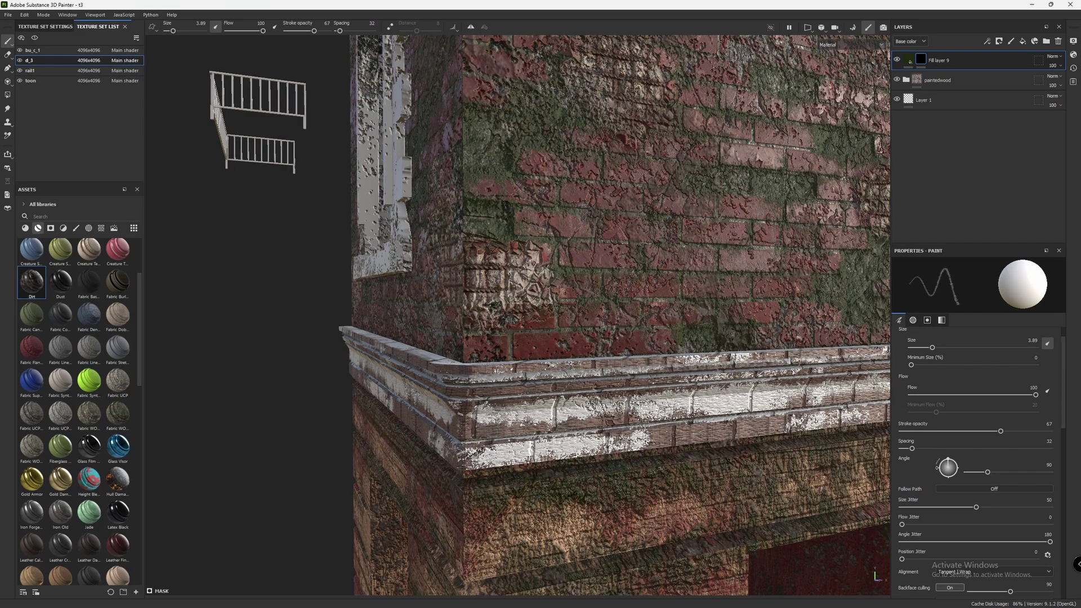
{"action": "left_click_drag", "start_coordinate": [612, 403], "coordinate": [496, 406]}
{"action": "middle_click_drag", "start_coordinate": [615, 327], "coordinate": [488, 298], "text": "alt"}
{"action": "right_click", "coordinate": [488, 297]}
{"action": "right_click", "coordinate": [227, 265]}
{"action": "left_click_drag", "start_coordinate": [263, 374], "coordinate": [268, 374]}
{"action": "left_click_drag", "start_coordinate": [323, 466], "coordinate": [372, 467]}
{"action": "middle_click_drag", "start_coordinate": [691, 455], "coordinate": [525, 448], "text": "alt"}
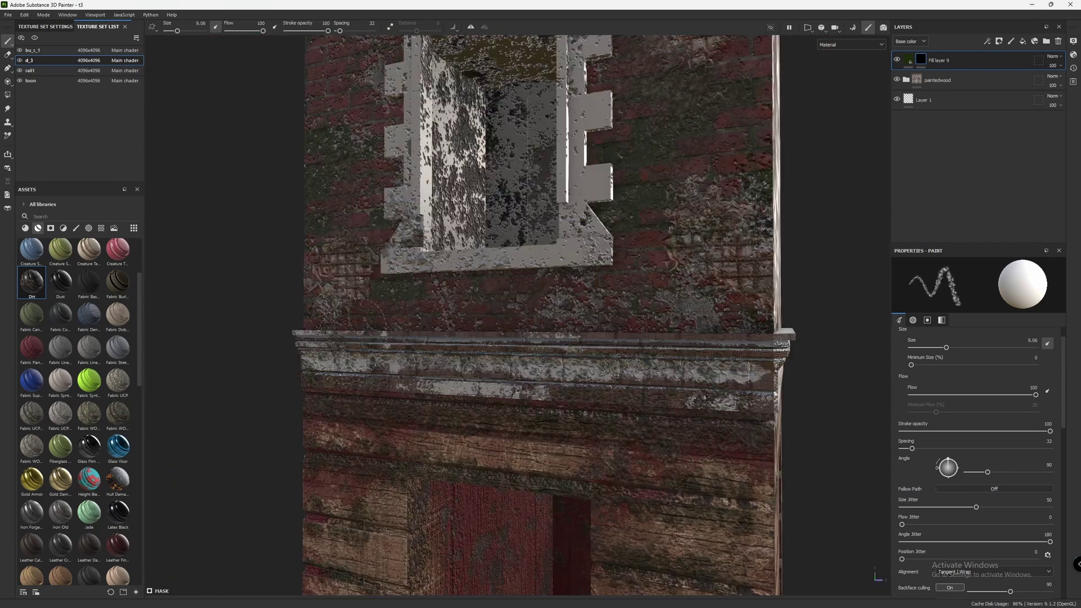
{"action": "scroll", "coordinate": [338, 337], "scroll_direction": "down", "scroll_amount": 3}
{"action": "left_click_drag", "start_coordinate": [338, 338], "coordinate": [192, 349], "text": "alt"}
{"action": "left_click_drag", "start_coordinate": [703, 345], "coordinate": [259, 312], "text": "alt"}
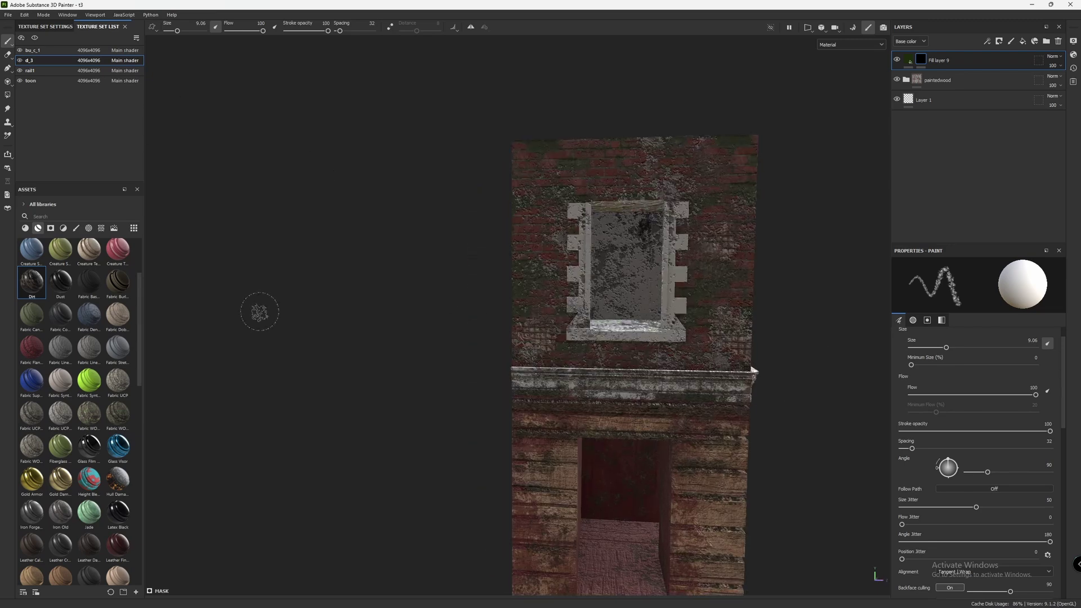
Step: Add the Dirt smart material to the cornice above the green moss fill layer
{"action": "left_click_drag", "start_coordinate": [22, 276], "coordinate": [627, 388]}
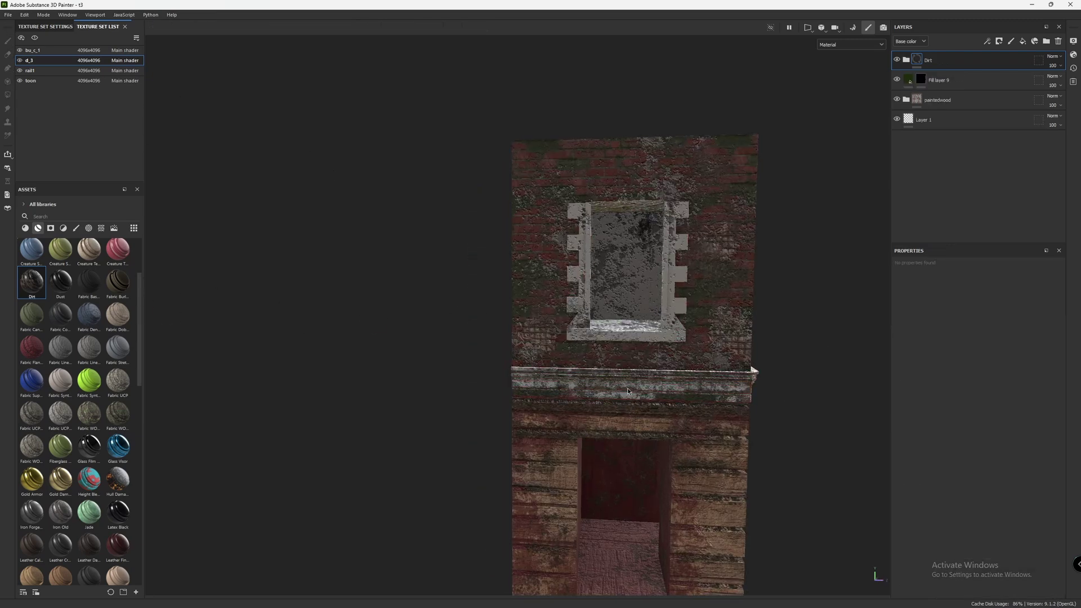
{"action": "left_click_drag", "start_coordinate": [750, 370], "coordinate": [636, 388], "text": "alt"}
{"action": "middle_click_drag", "start_coordinate": [637, 349], "coordinate": [719, 460], "text": "alt"}
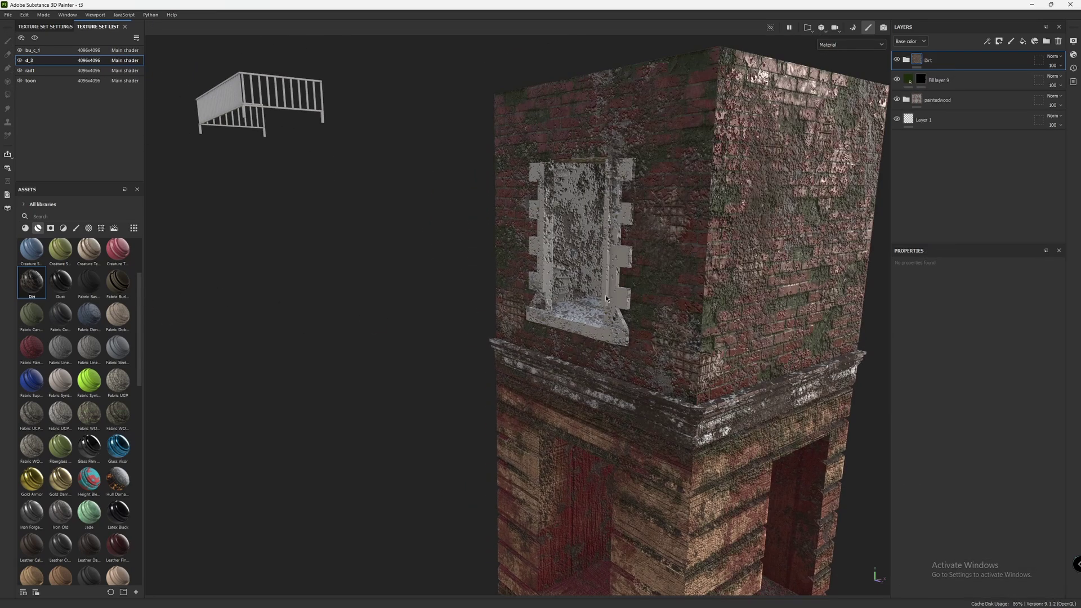
{"action": "middle_click_drag", "start_coordinate": [416, 144], "coordinate": [412, 250], "text": "alt"}
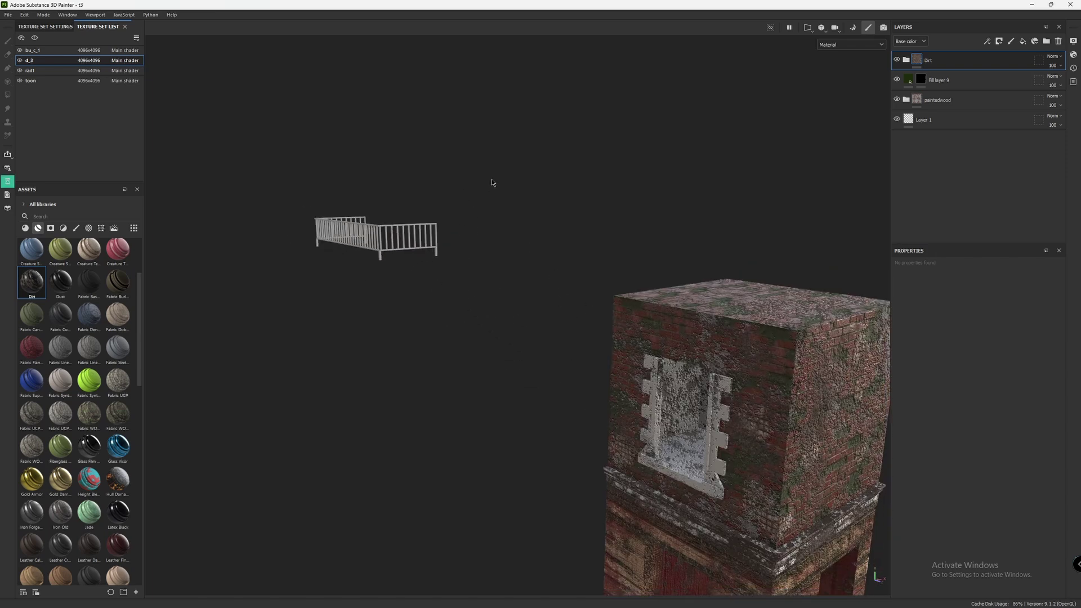
Step: Apply the Steel Painted Worn smart material to the railing and set its texture set resolution to 2048x2048
{"action": "middle_click_drag", "start_coordinate": [466, 187], "coordinate": [603, 464], "text": "alt"}
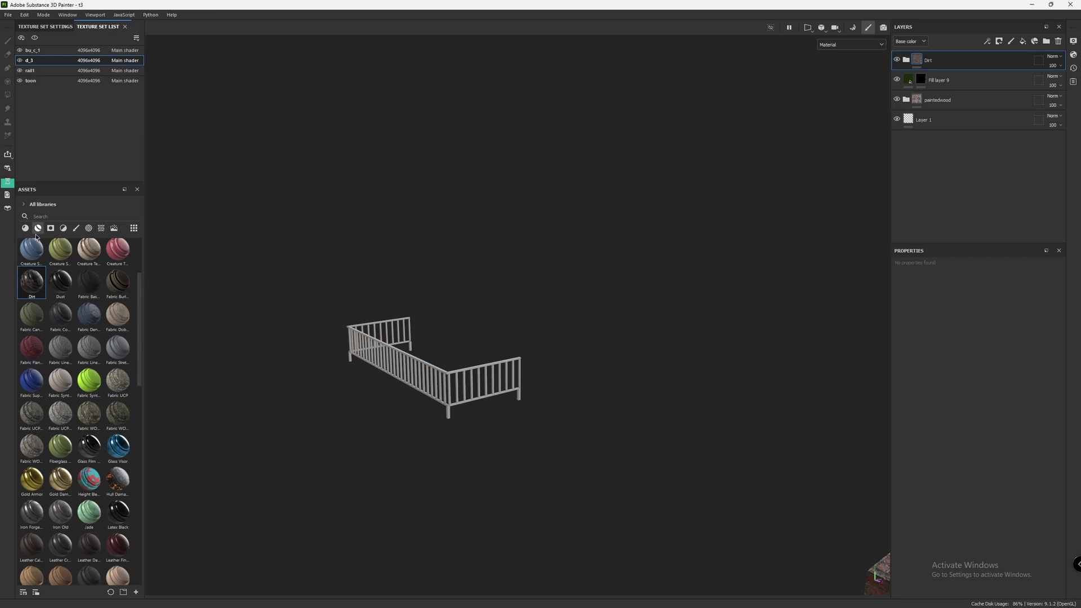
{"action": "type", "text": "paint"}
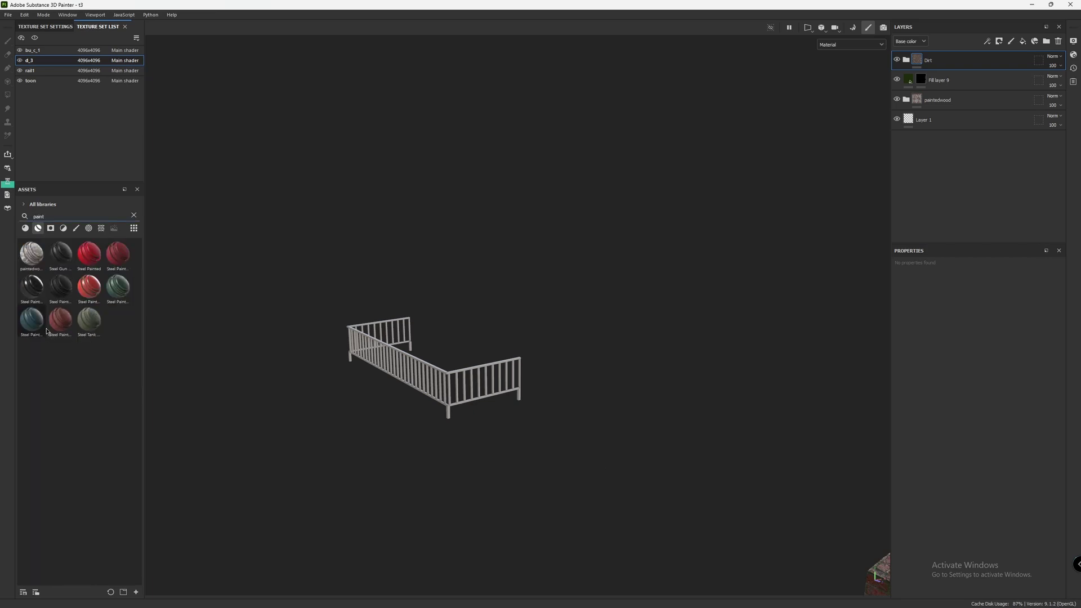
{"action": "left_click_drag", "start_coordinate": [48, 329], "coordinate": [447, 394]}
{"action": "scroll", "coordinate": [550, 351], "scroll_direction": "up", "scroll_amount": 3}
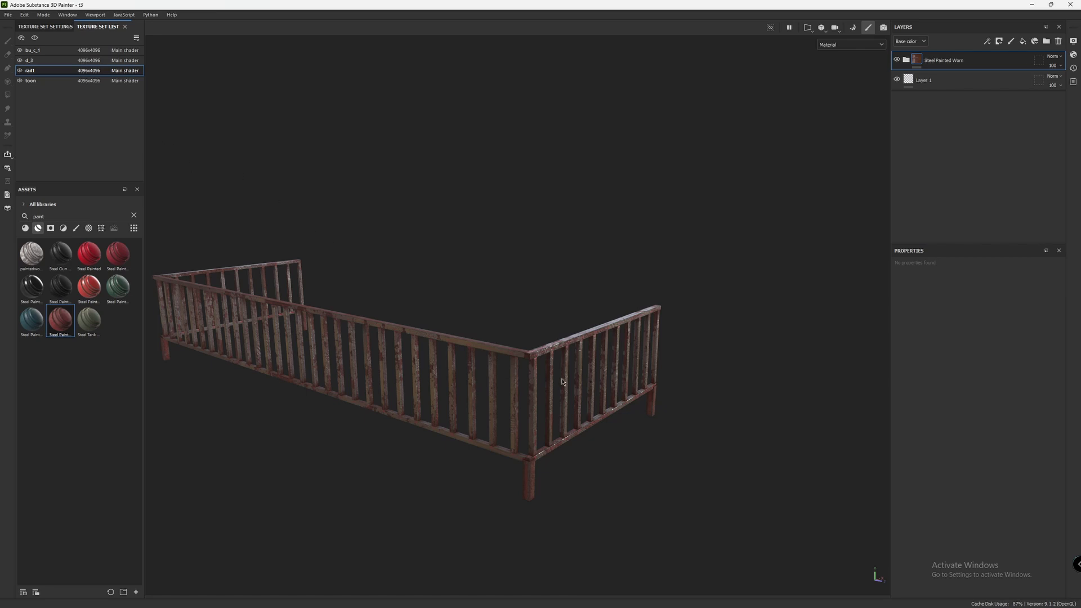
{"action": "left_click", "coordinate": [88, 70]}
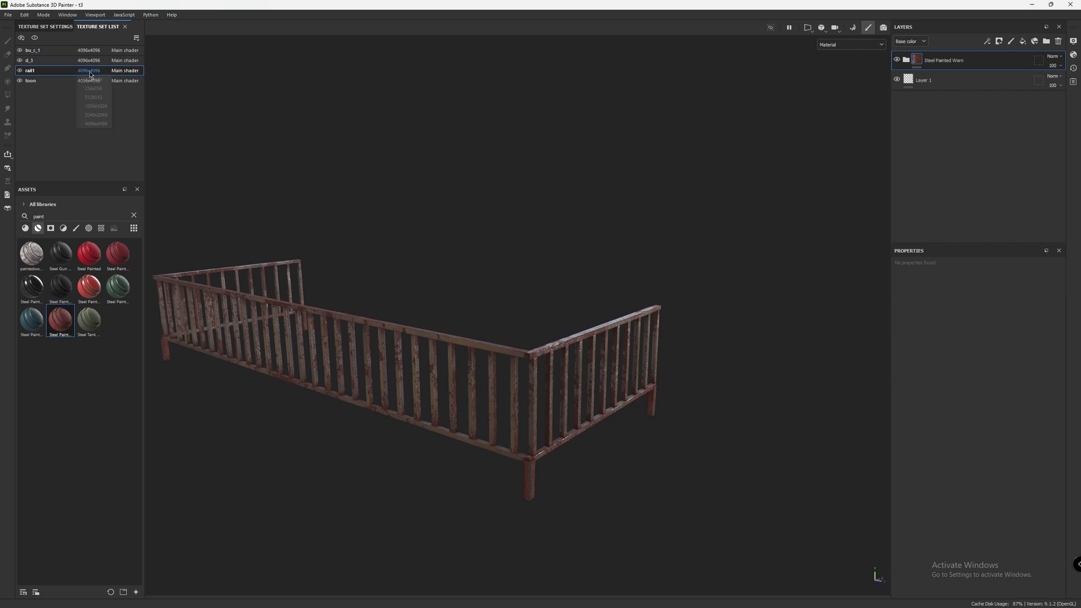
{"action": "left_click", "coordinate": [96, 115]}
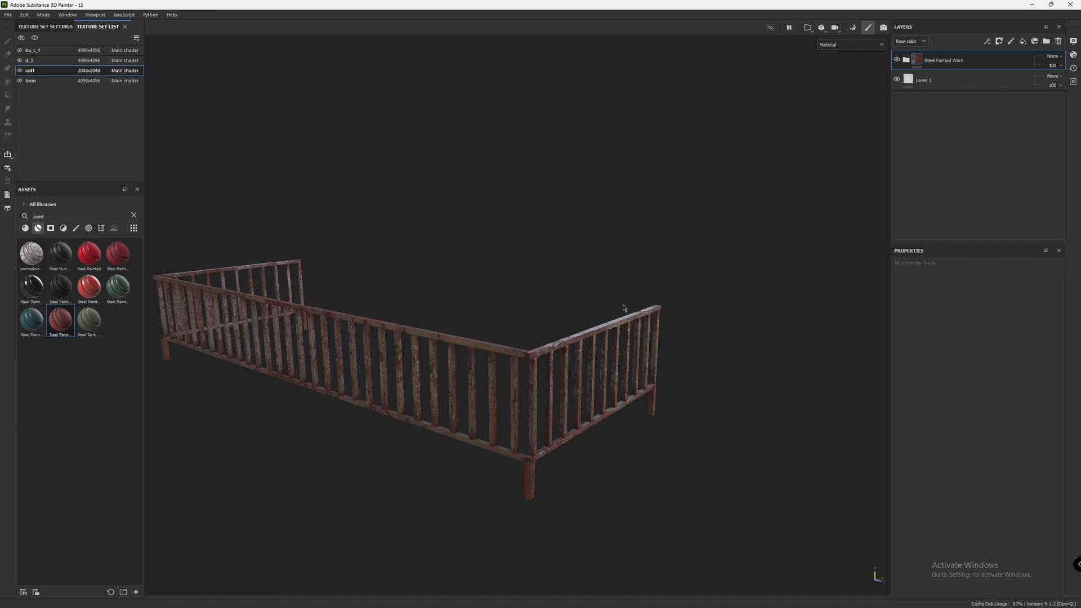
Step: Examine the painted steel railing, followed by the brick walls, cornice and window surround of the building
{"action": "scroll", "coordinate": [624, 305], "scroll_direction": "down", "scroll_amount": 3}
{"action": "middle_click_drag", "start_coordinate": [760, 341], "coordinate": [737, 332], "text": "alt"}
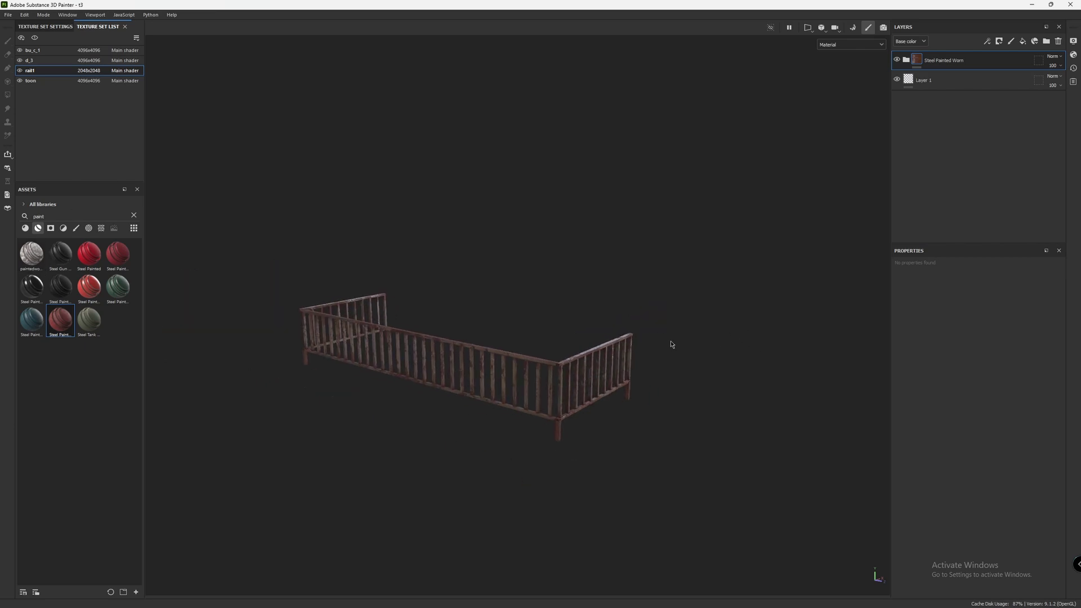
{"action": "scroll", "coordinate": [661, 345], "scroll_direction": "up", "scroll_amount": 2}
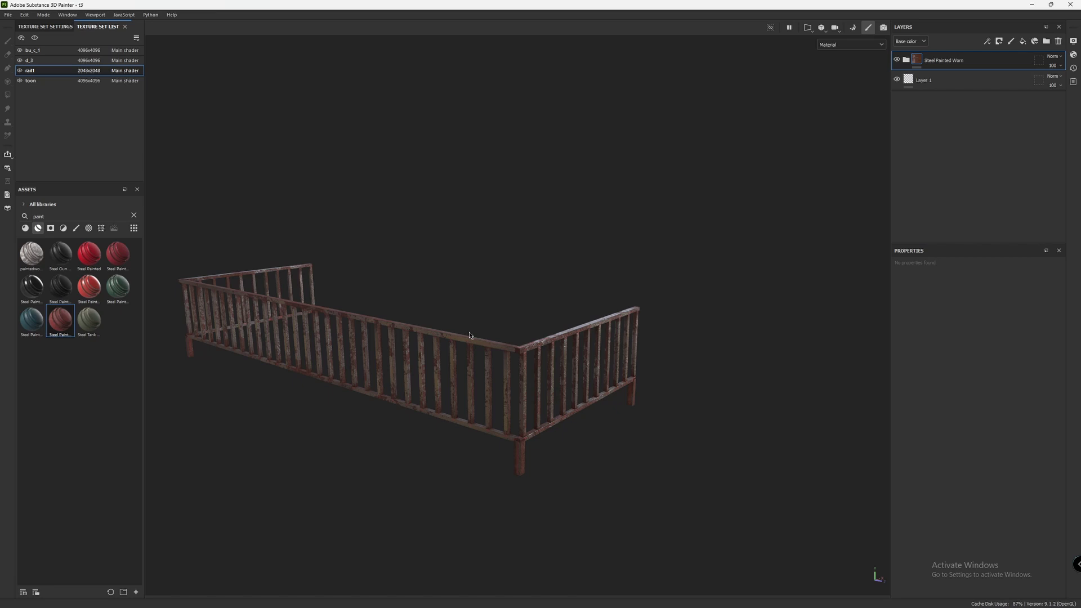
{"action": "scroll", "coordinate": [470, 335], "scroll_direction": "down", "scroll_amount": 2}
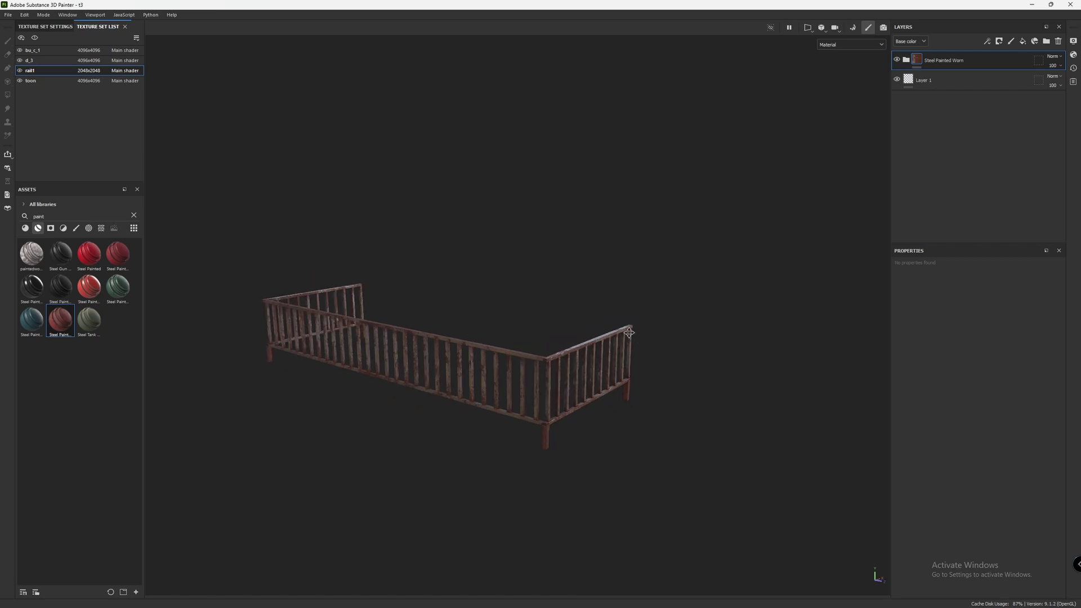
{"action": "middle_click_drag", "start_coordinate": [637, 340], "coordinate": [516, 324], "text": "alt"}
{"action": "scroll", "coordinate": [637, 340], "scroll_direction": "down", "scroll_amount": 3}
{"action": "scroll", "coordinate": [814, 407], "scroll_direction": "down", "scroll_amount": 5}
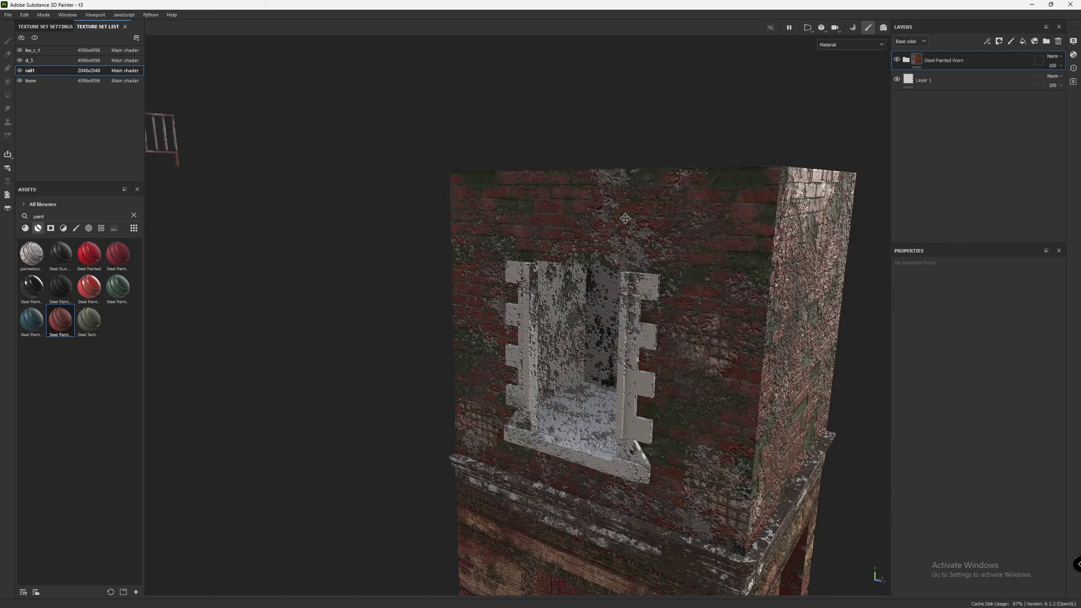
{"action": "scroll", "coordinate": [685, 278], "scroll_direction": "down", "scroll_amount": 3}
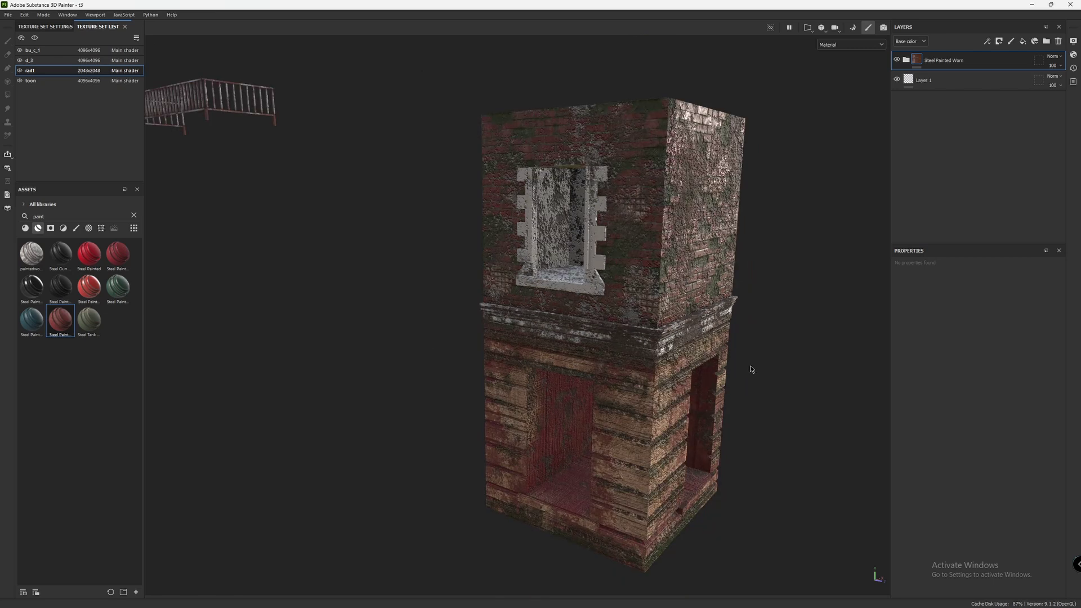
{"action": "scroll", "coordinate": [676, 304], "scroll_direction": "down", "scroll_amount": 3}
{"action": "scroll", "coordinate": [676, 304], "scroll_direction": "up", "scroll_amount": 5}
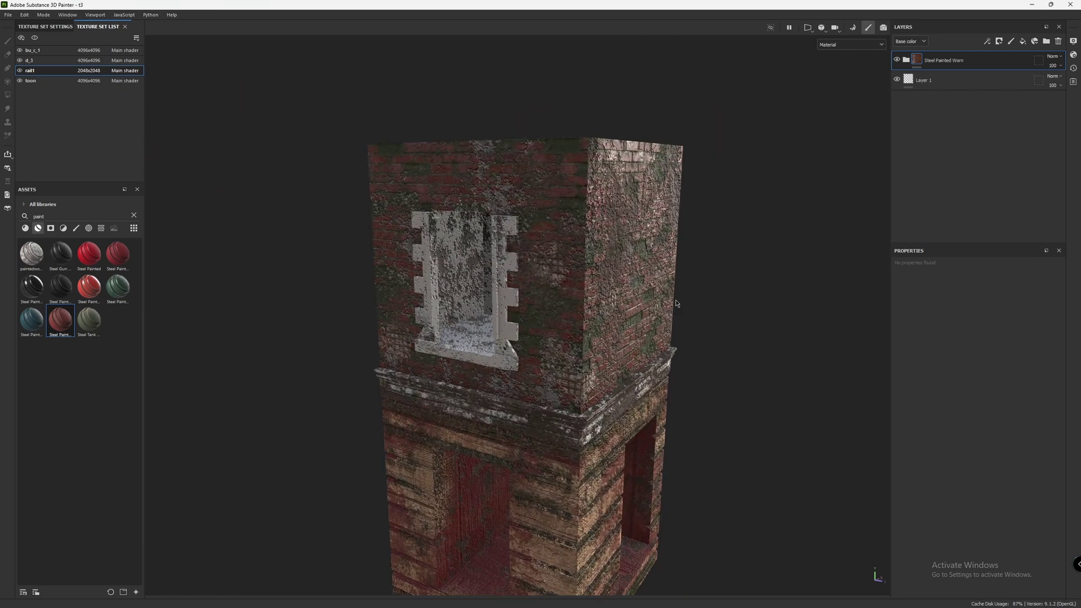